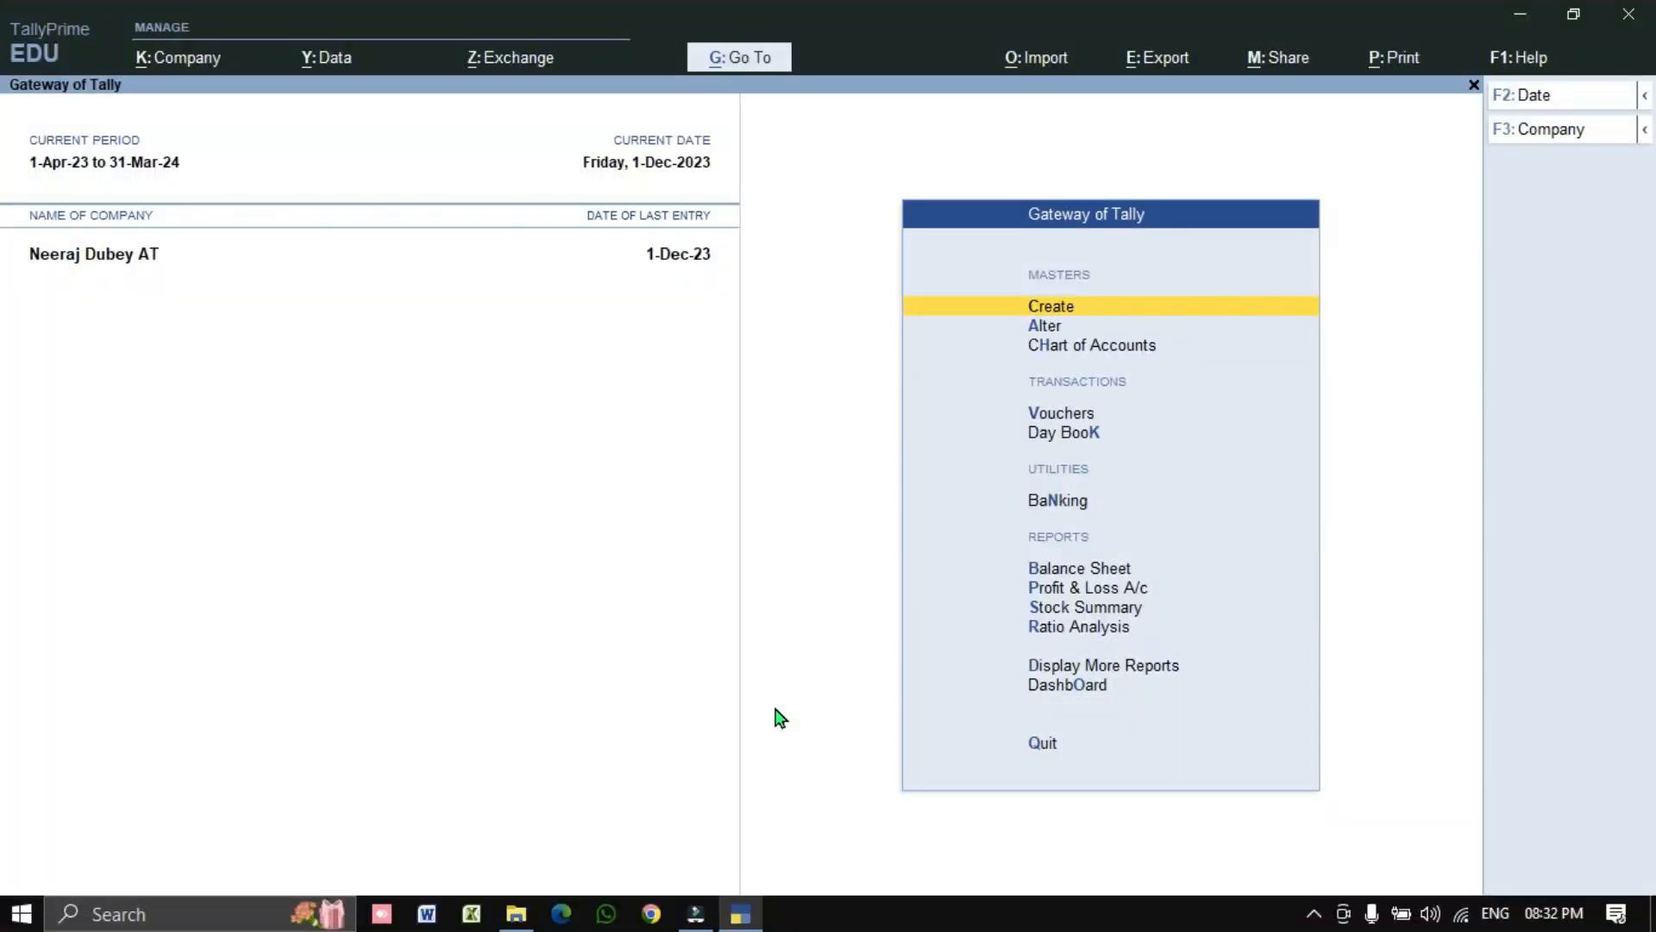
- Open the Dashboard report from the Gateway of Tally
key(Down)
key(Down)
key(Down)
key(Down)
key(Down)
key(Down)
key(Down)
key(Down)
key(Down)
key(Down)
key(Down)
key(Down)
key(Up)
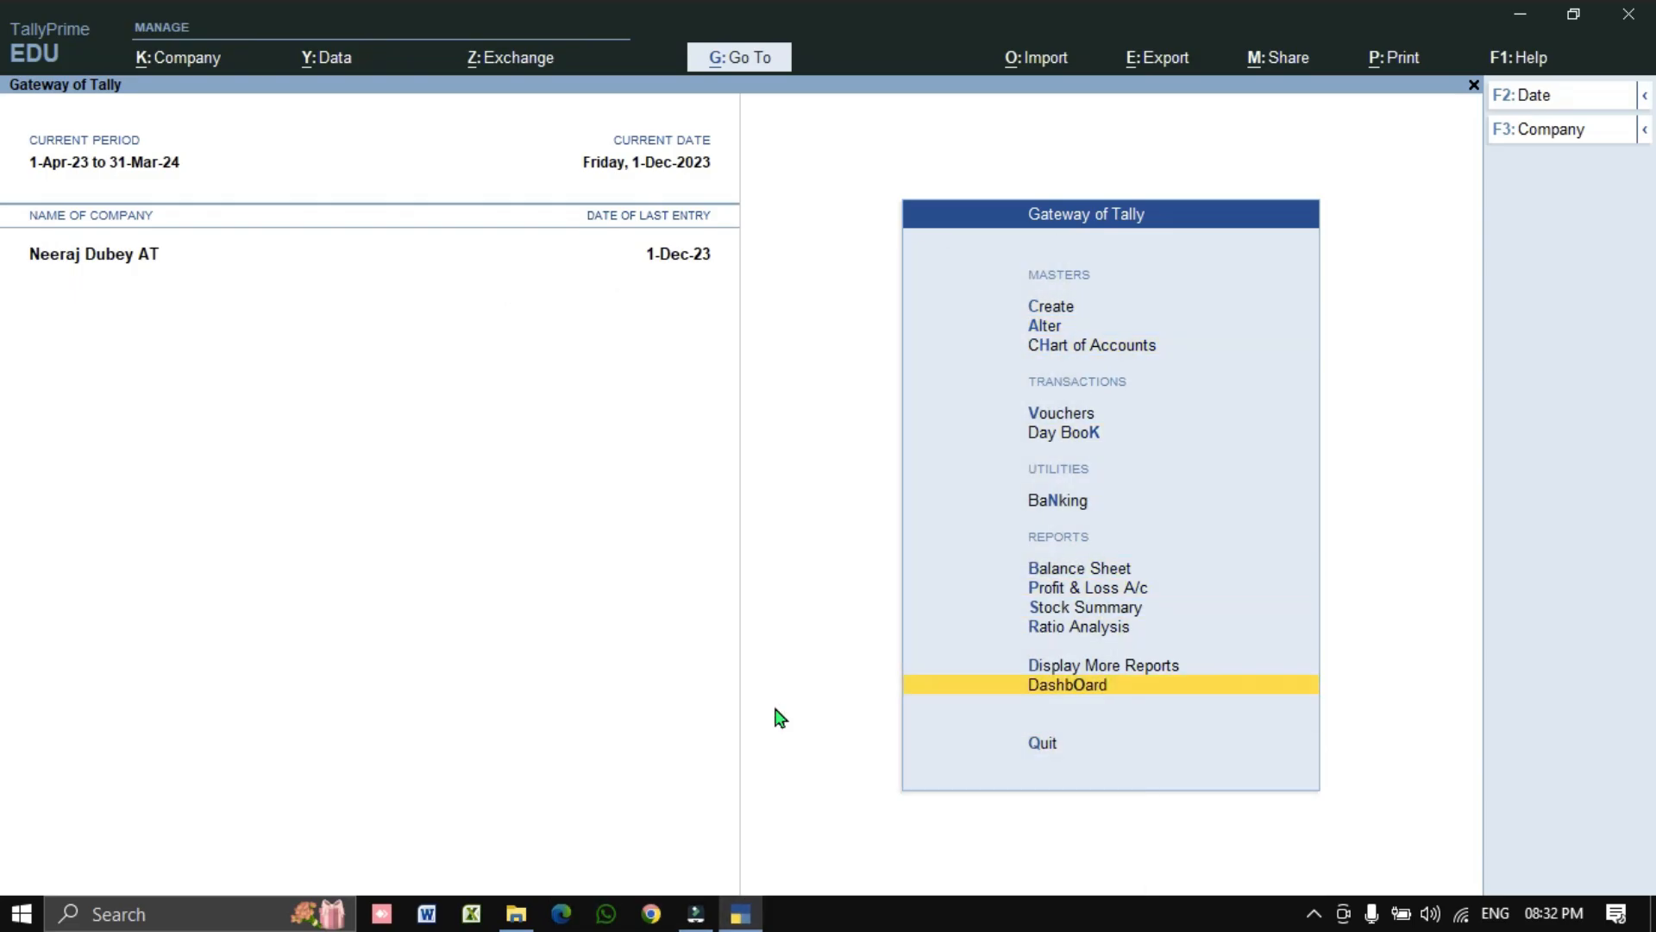
key(Return)
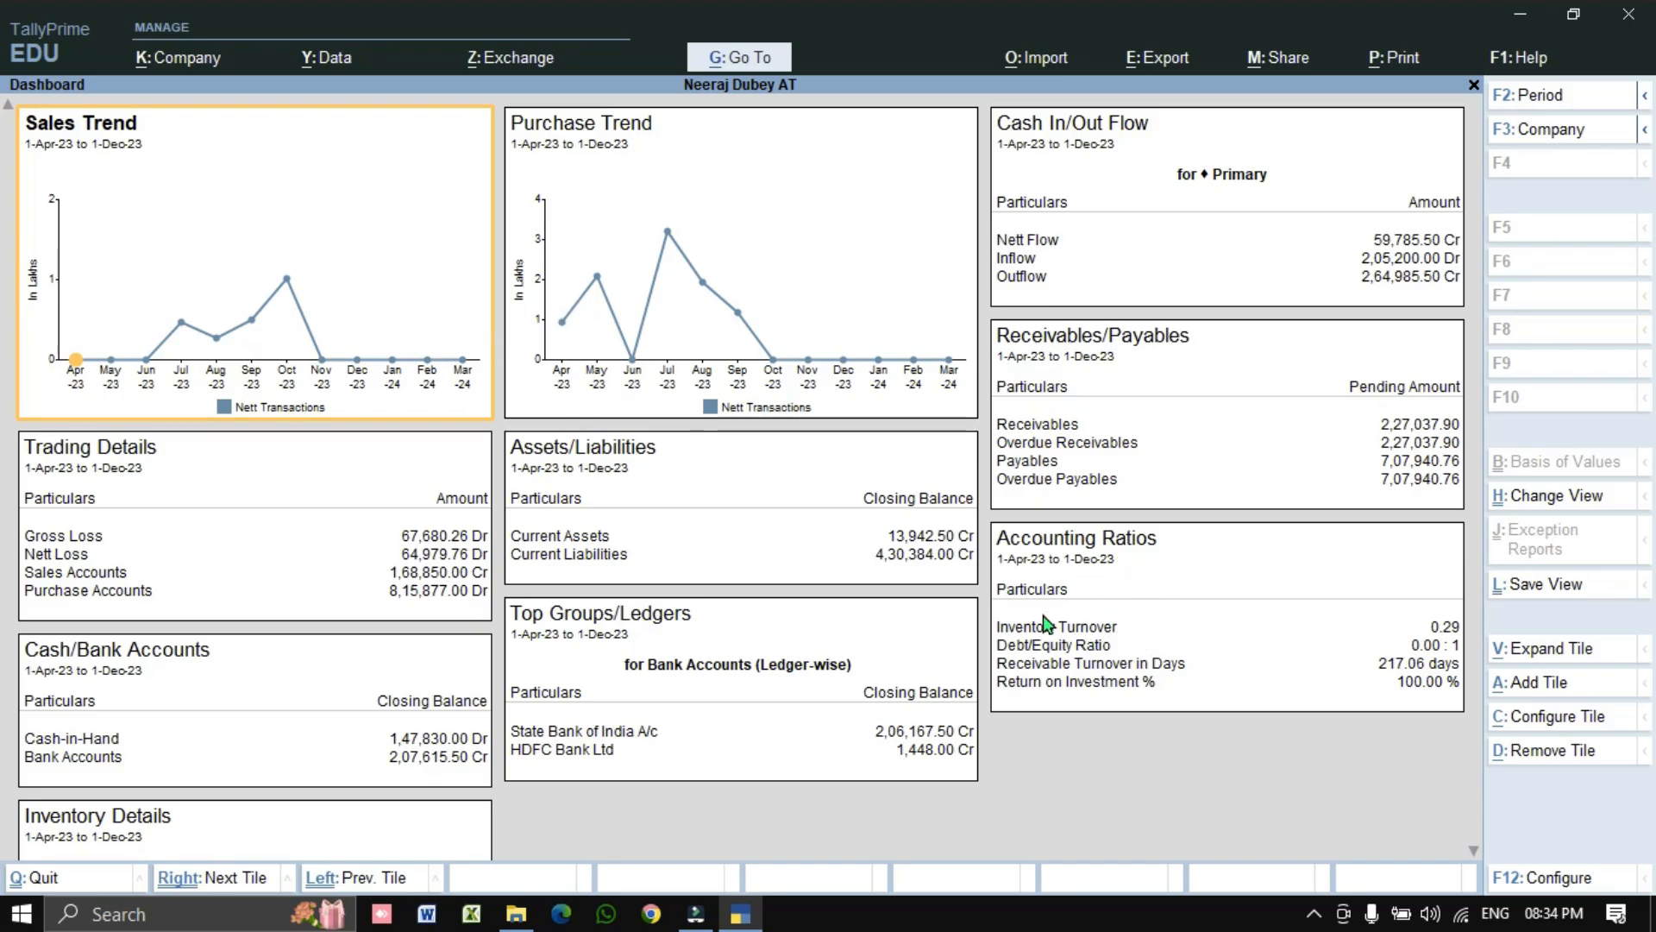
- Remove the Accounting Ratios and Inventory Details tiles from the dashboard
click(1190, 634)
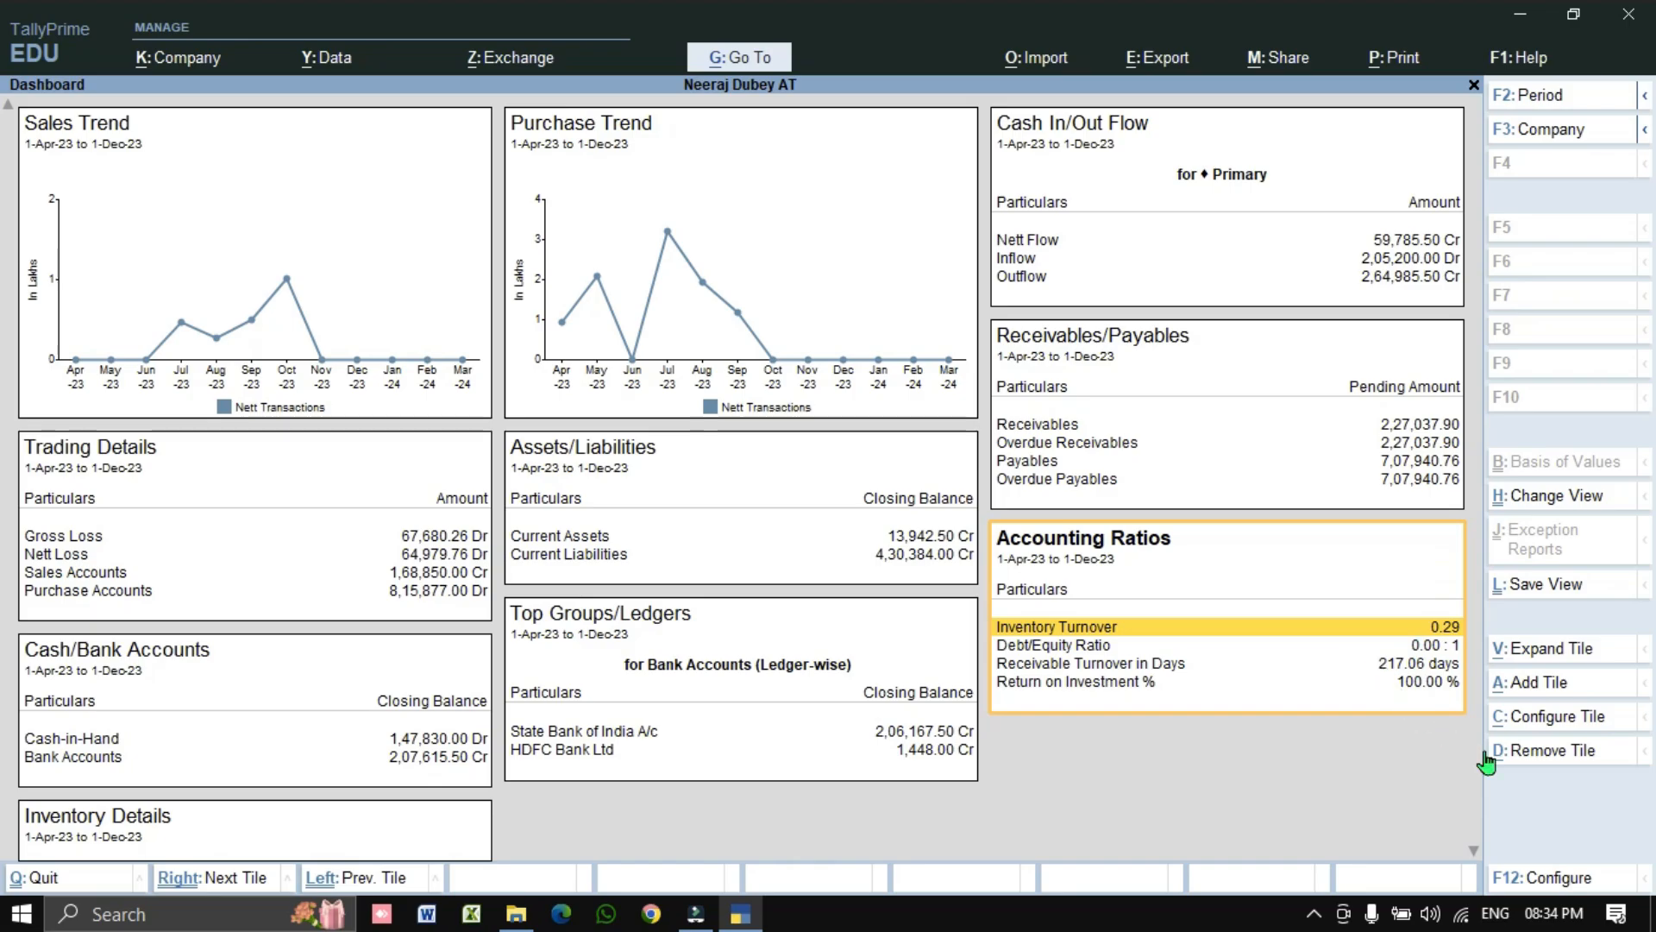
click(1558, 752)
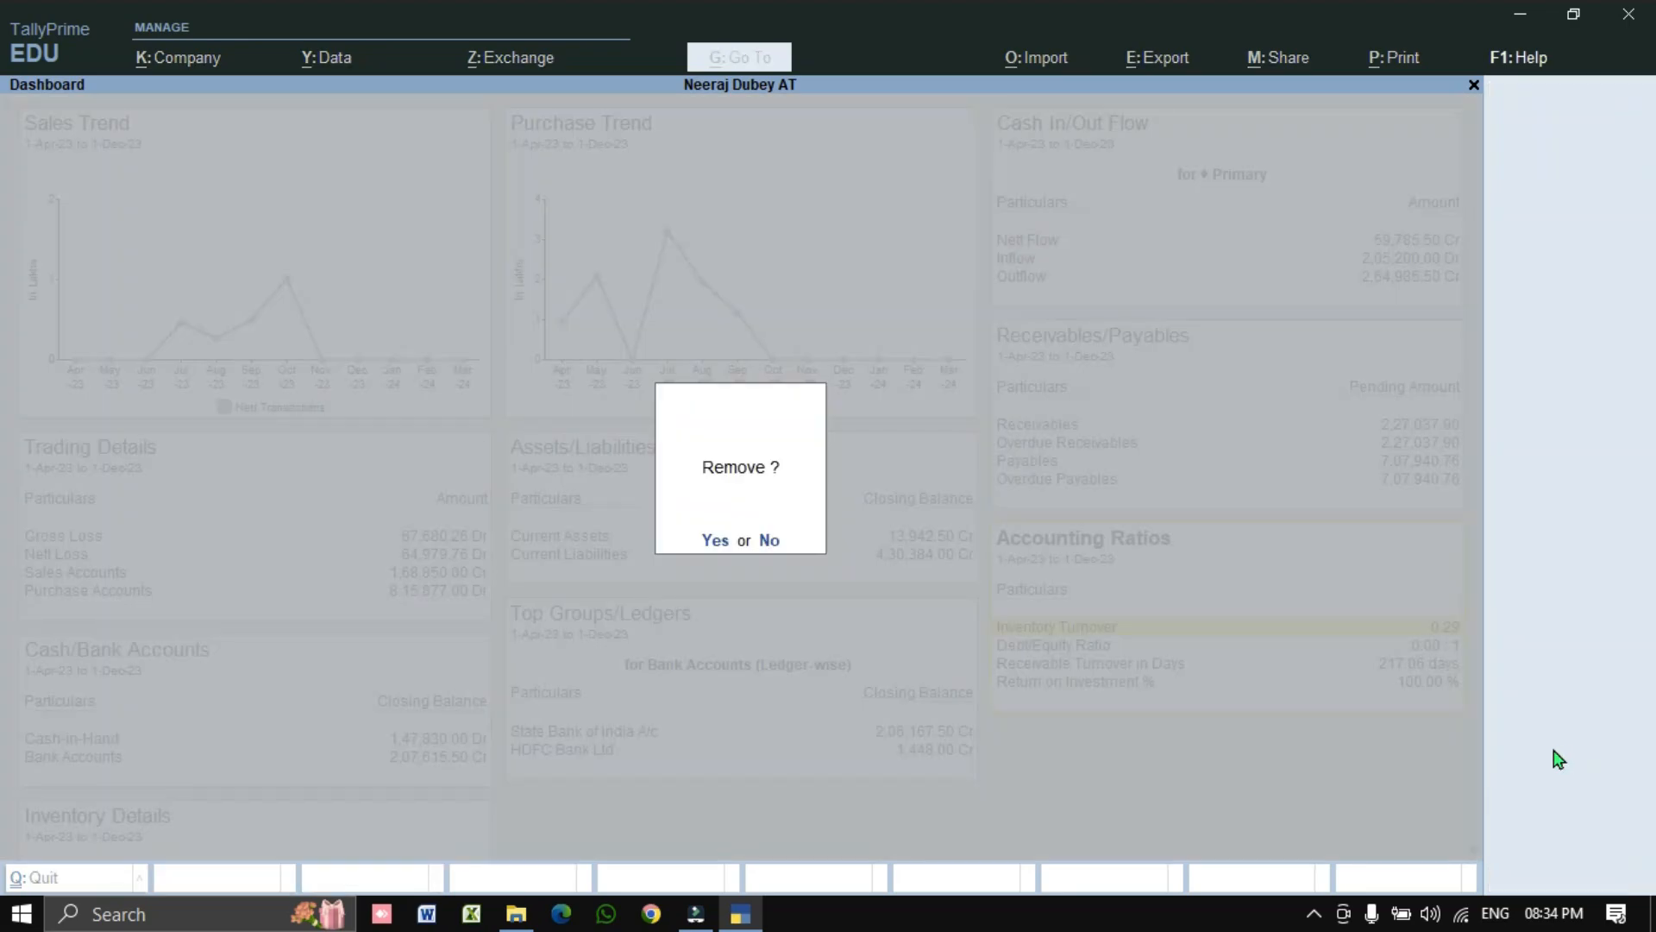
click(715, 541)
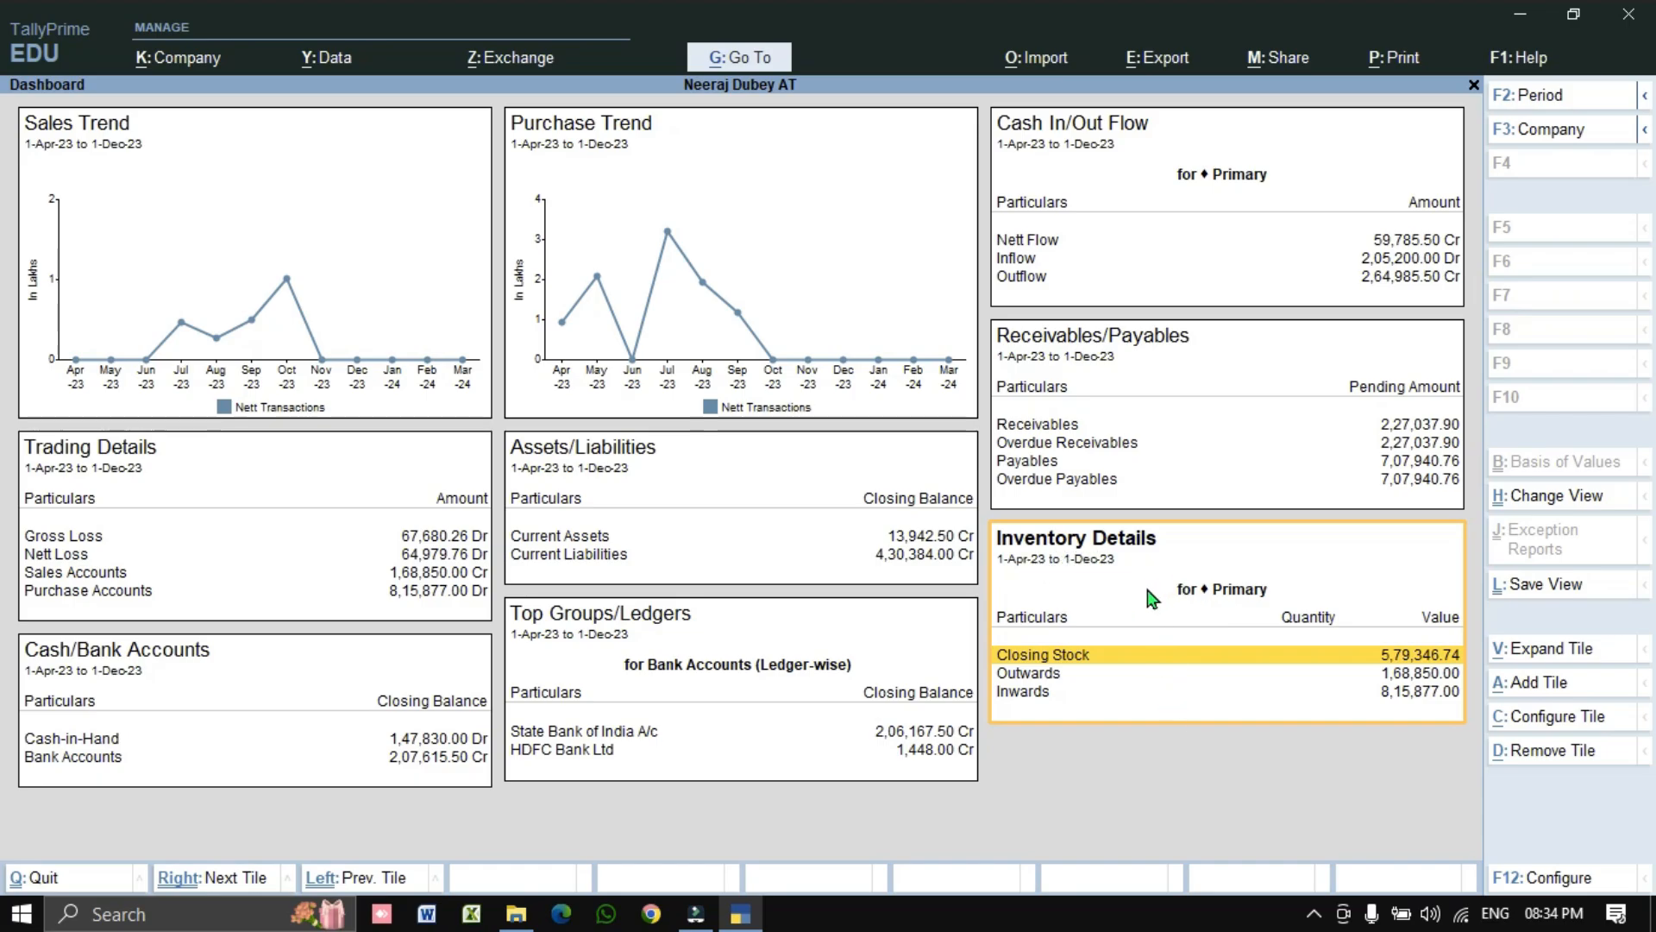
click(1124, 566)
click(1542, 759)
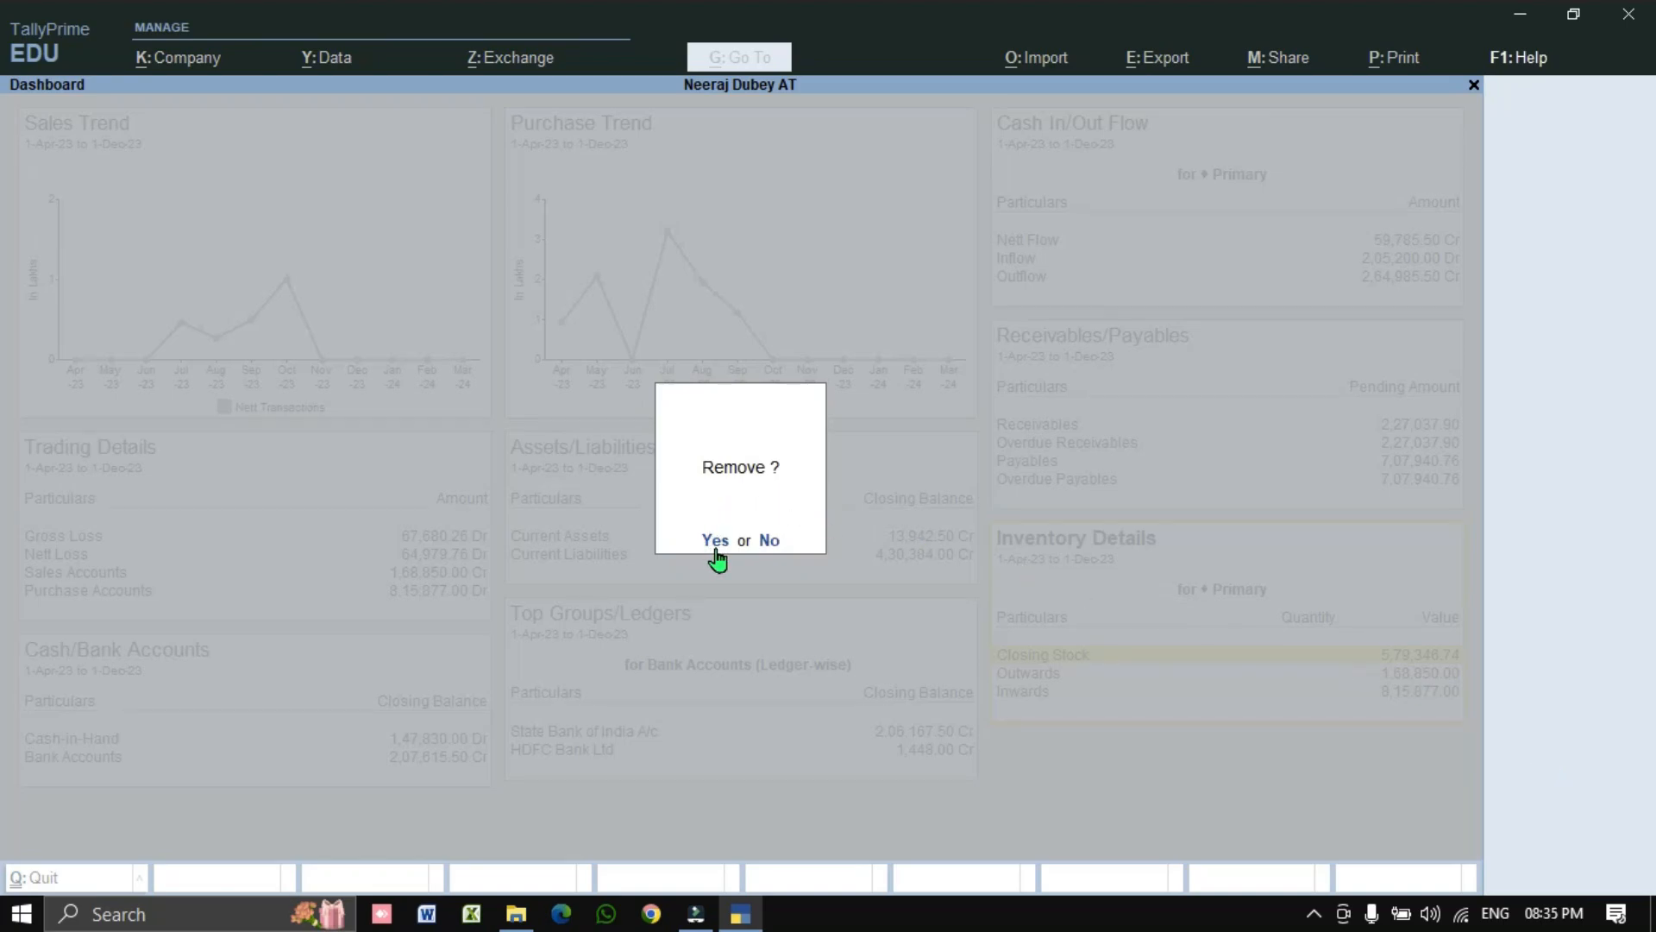
click(717, 552)
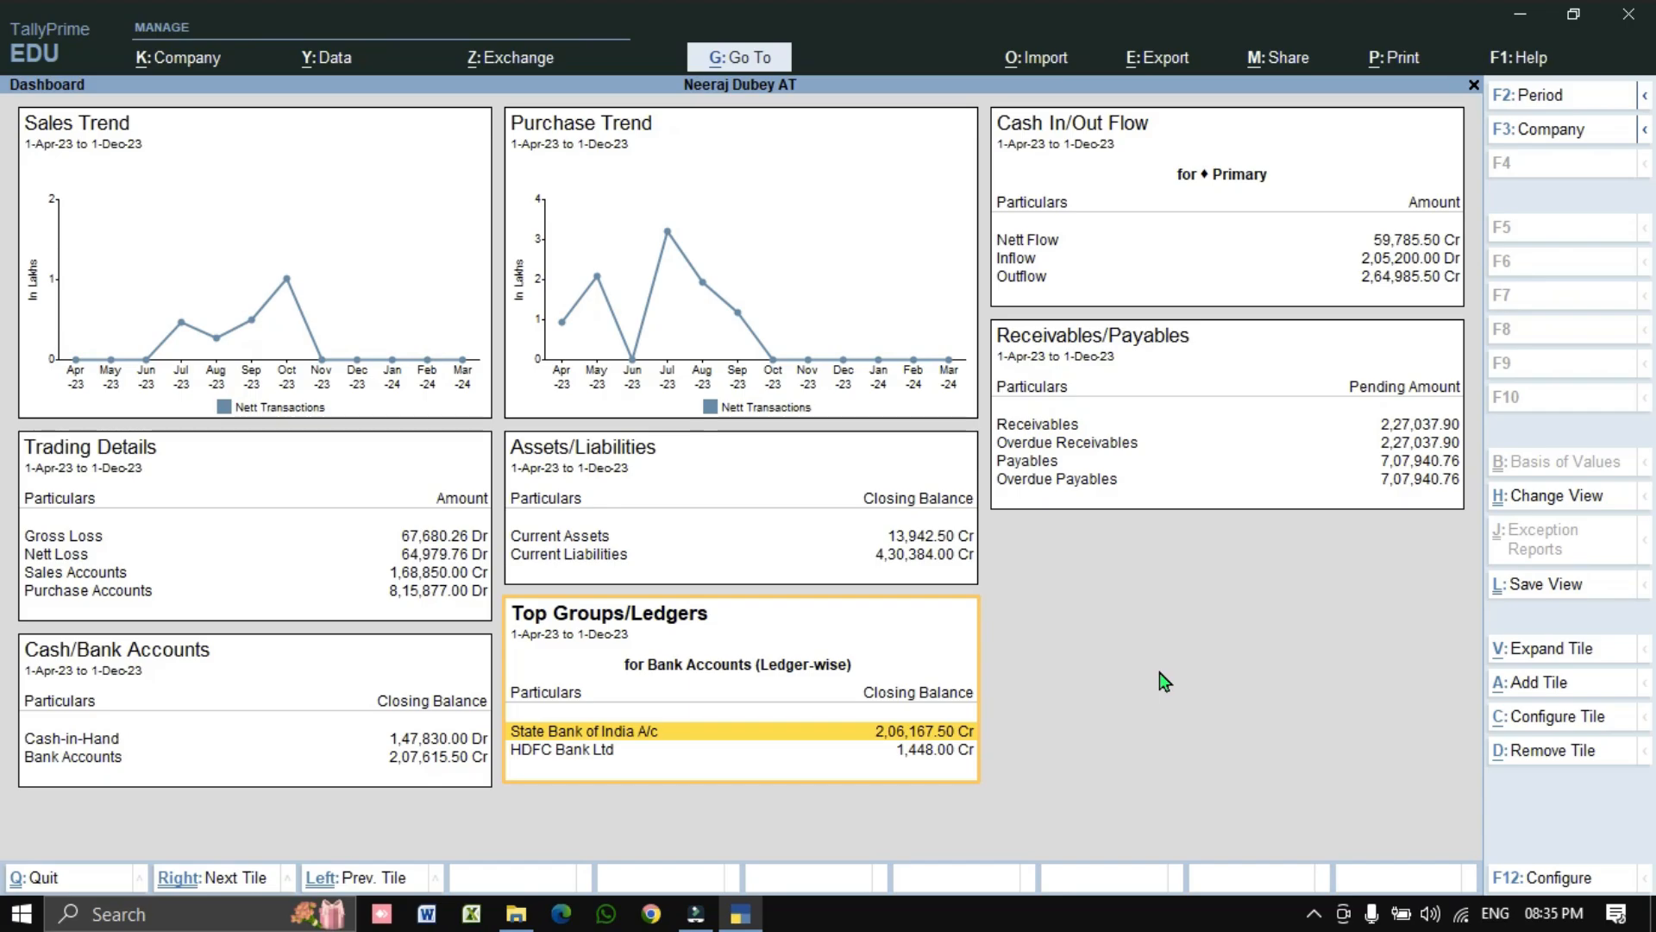
- Add the statutory GST - Pending Actions tile to the dashboard for the GSTR-3B return
click(1543, 686)
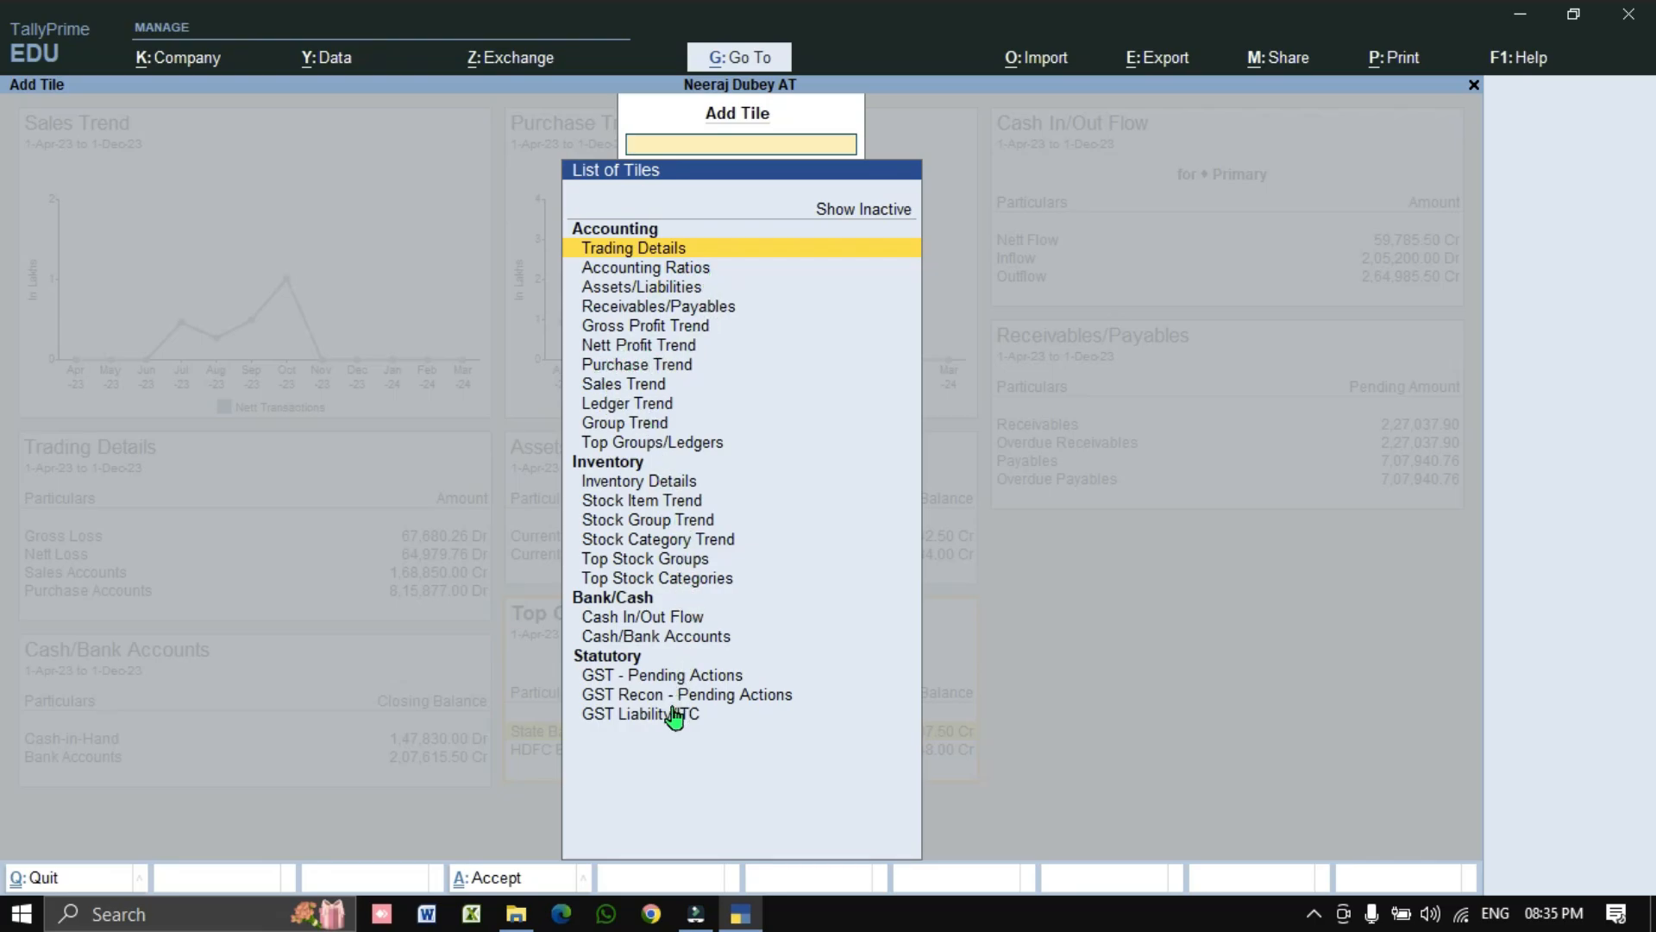
click(658, 678)
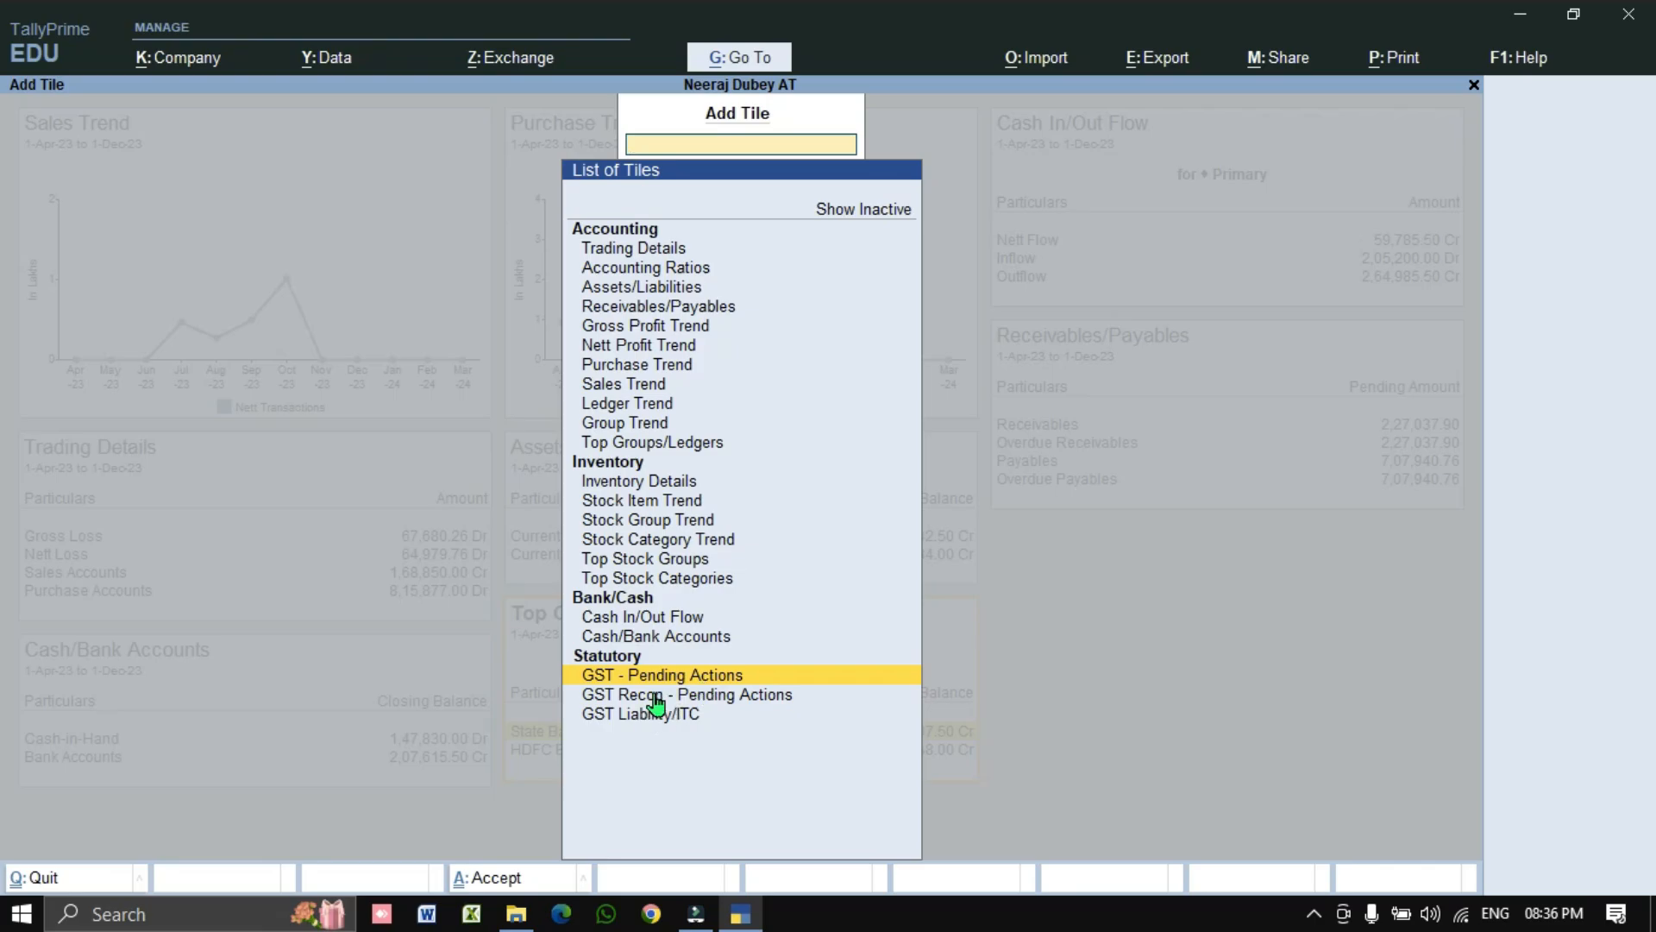
key(Return)
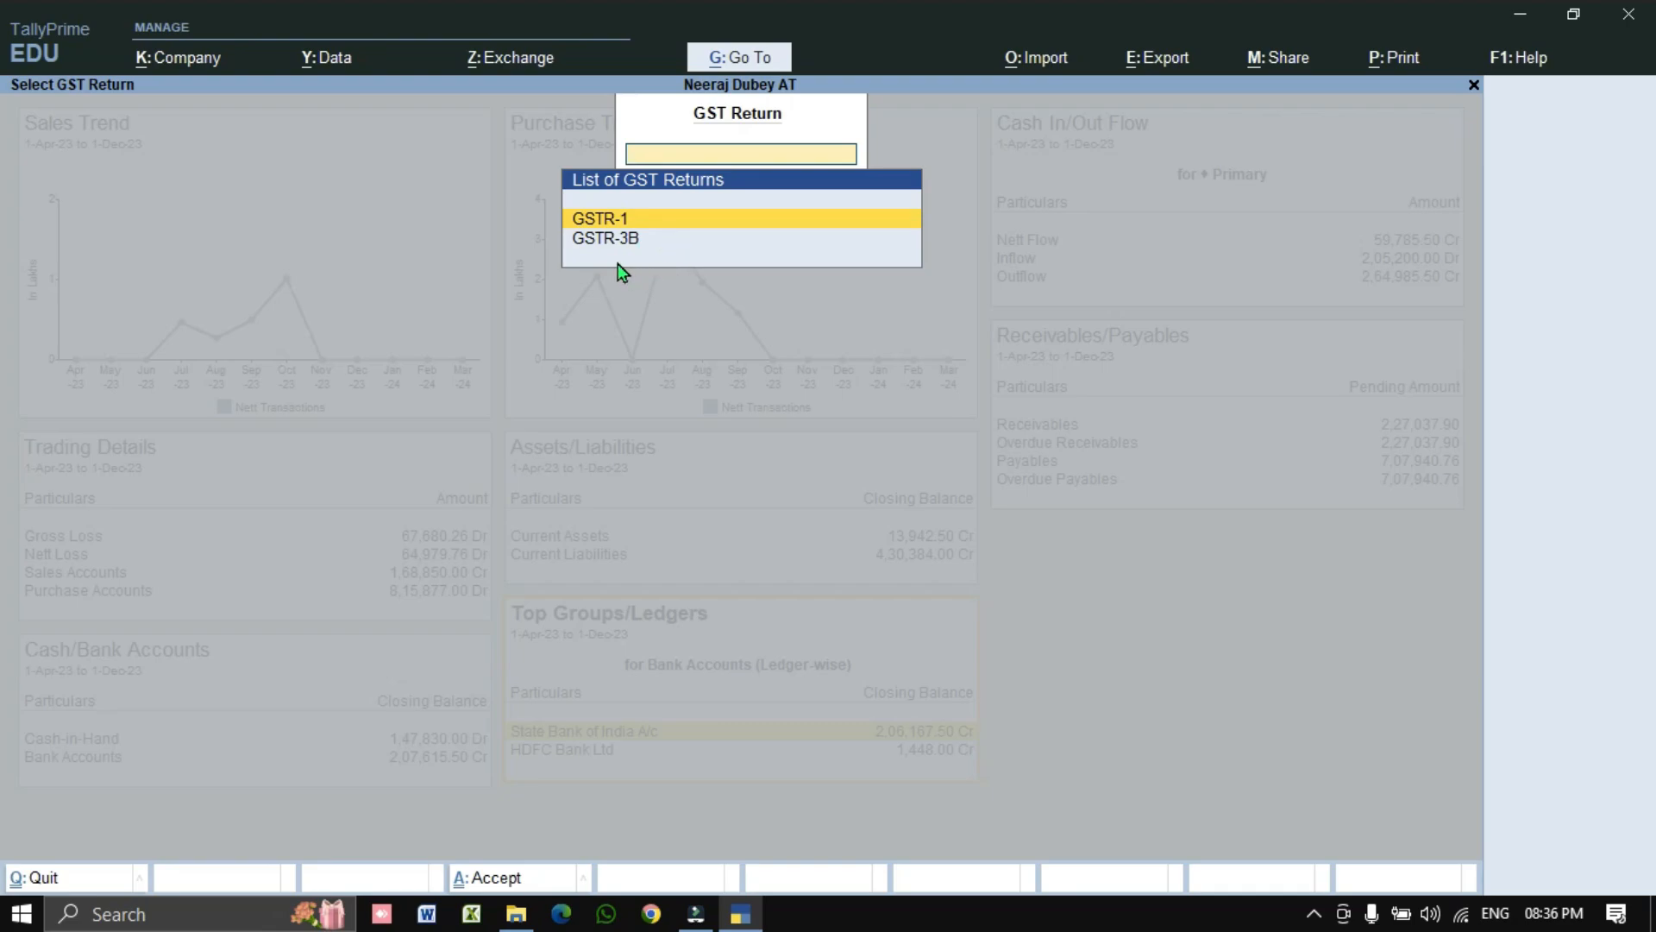
key(Down)
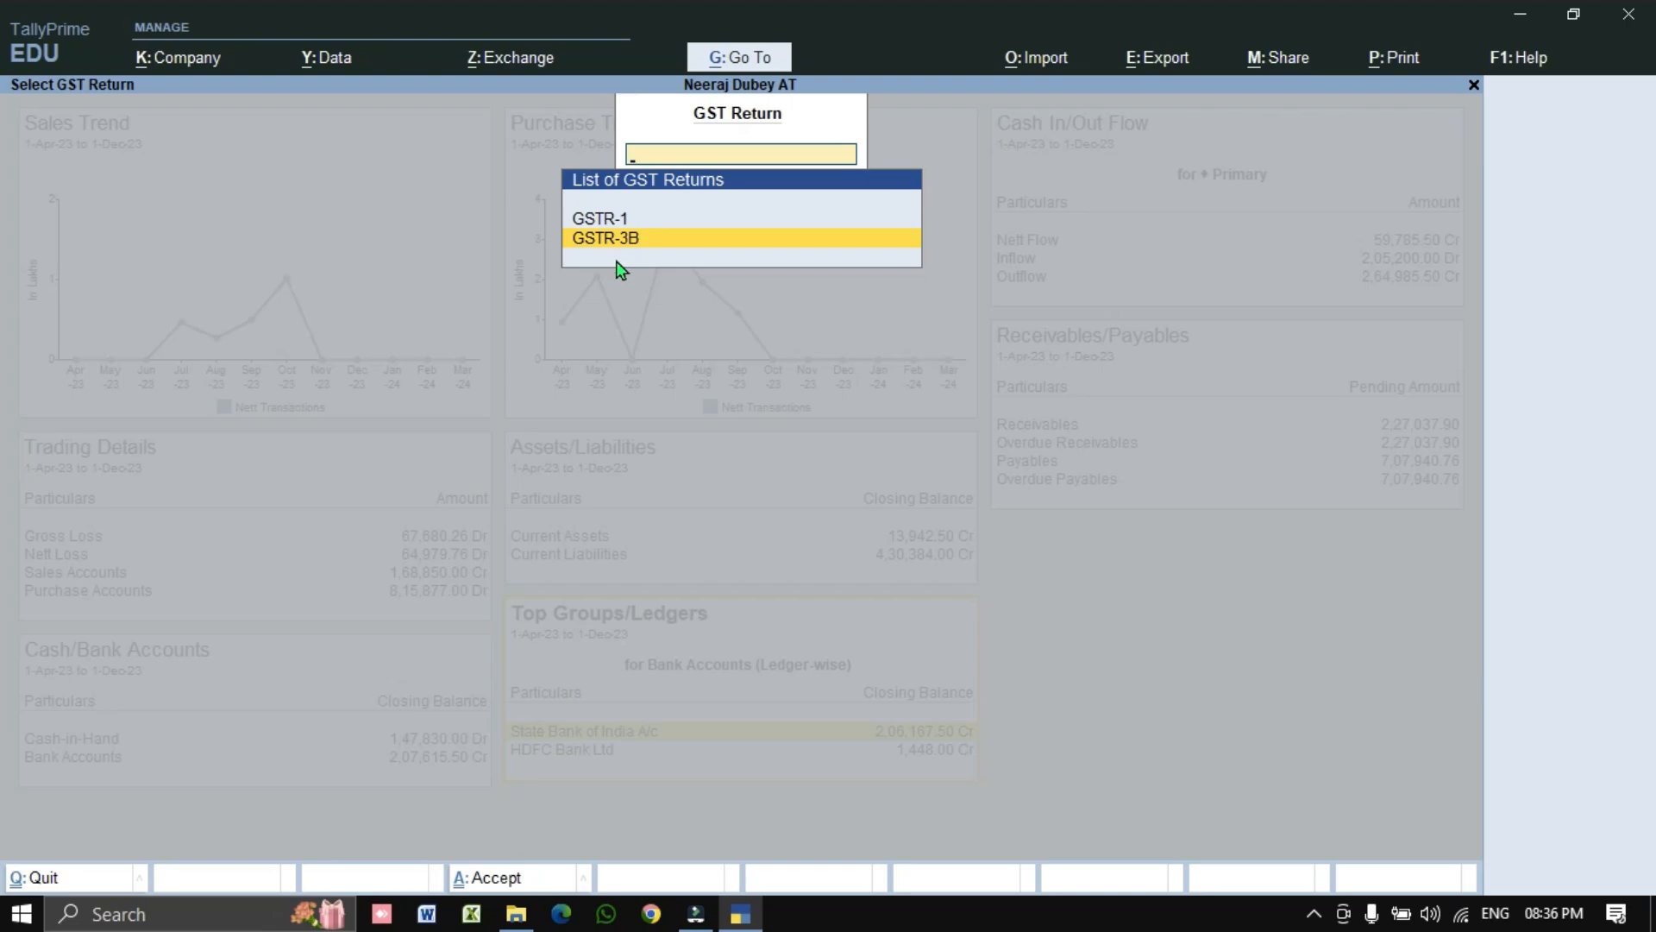
key(Return)
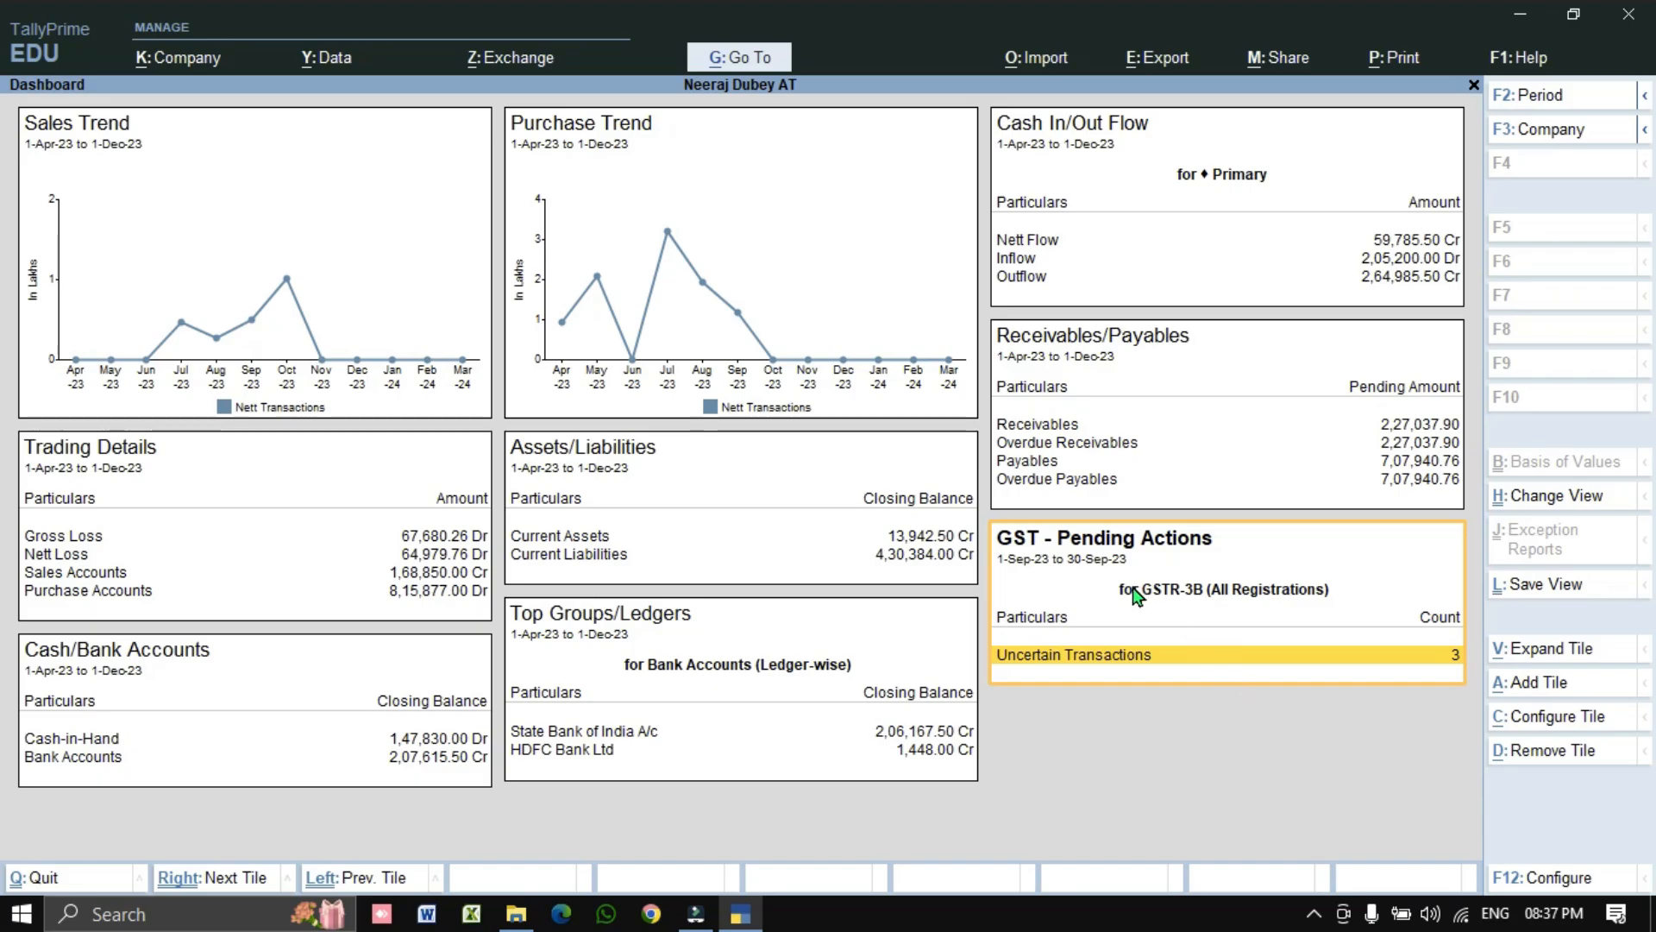
- Expand the GST - Pending Actions tile, drill into its Uncertain Transactions, and return to the dashboard
click(1541, 656)
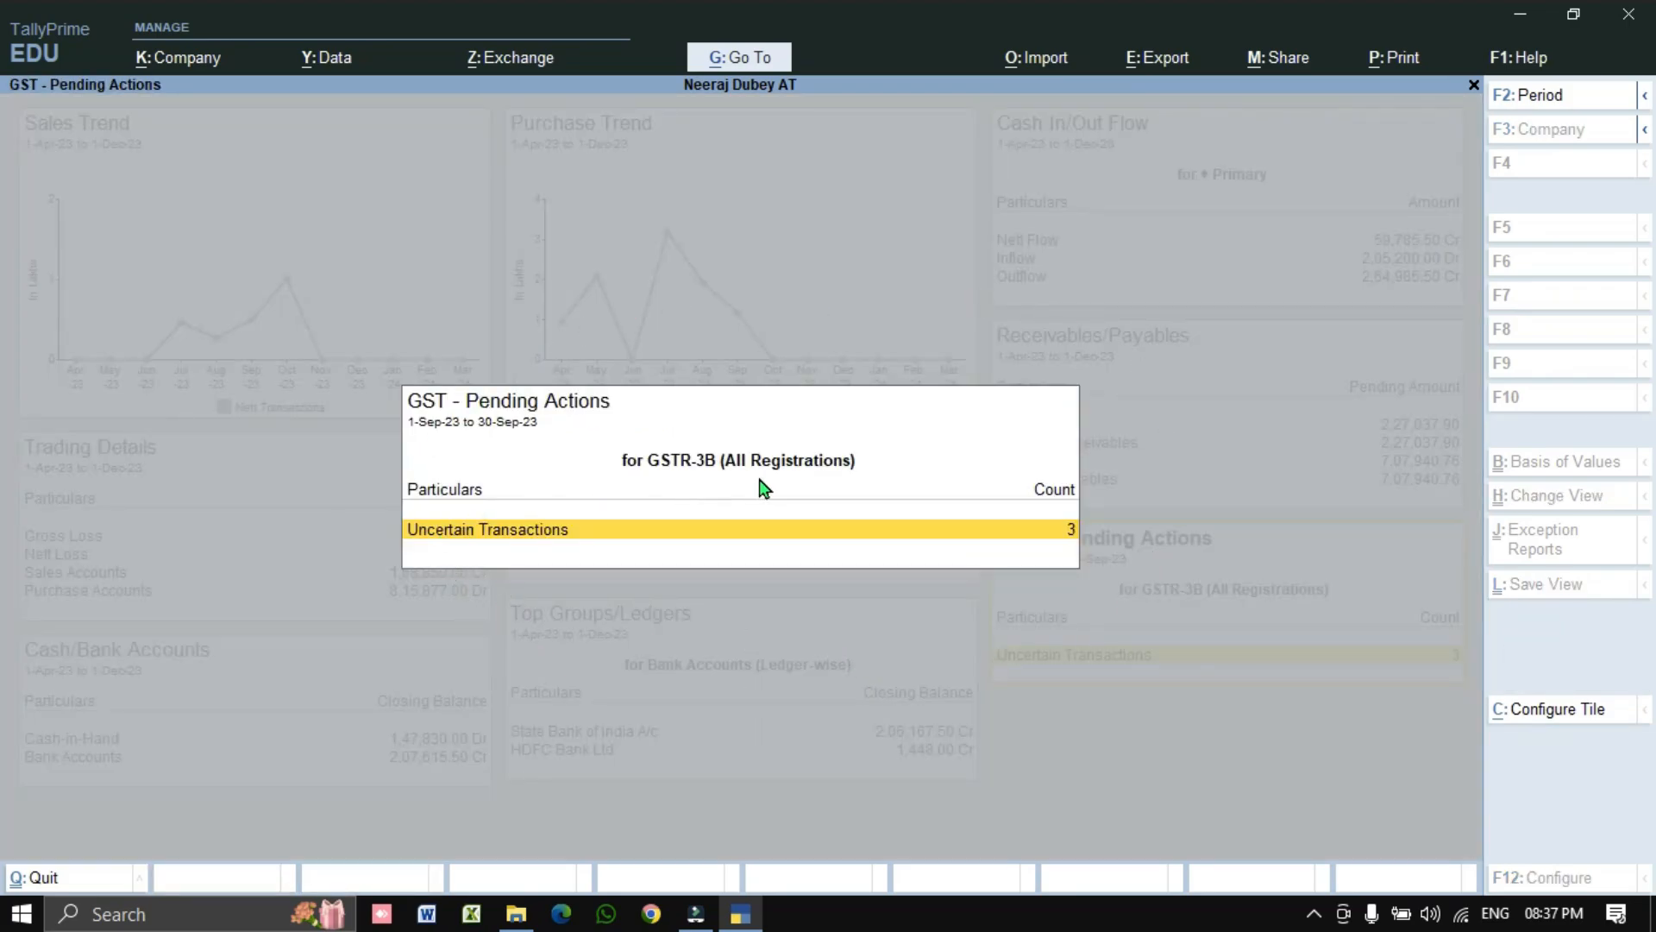
key(Return)
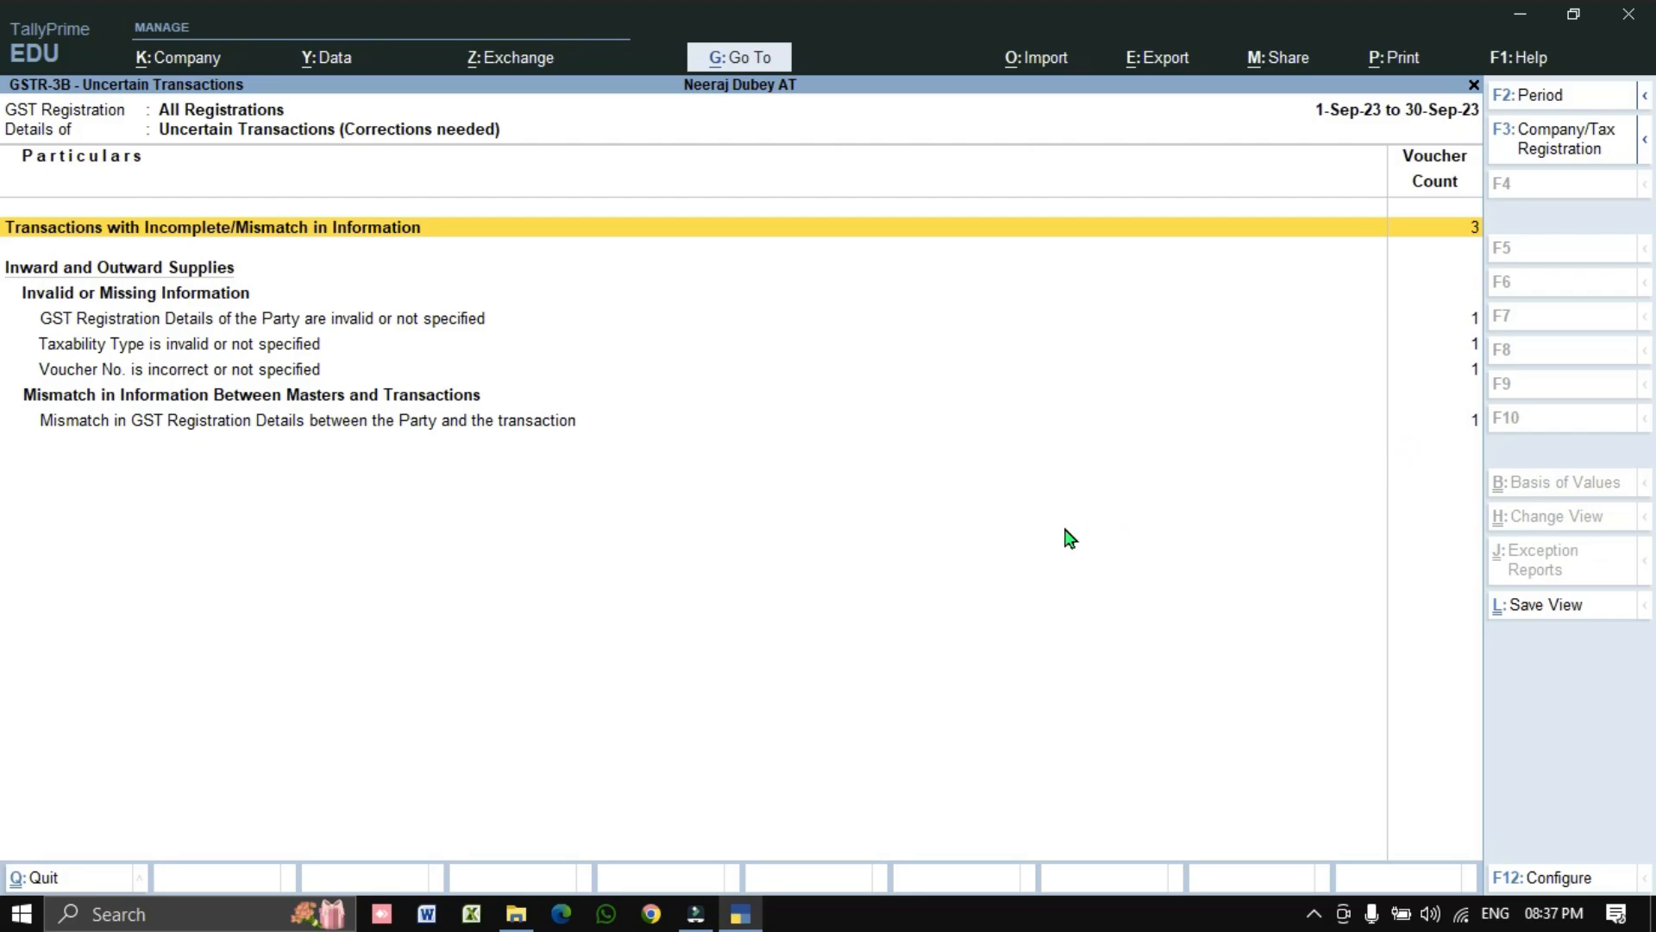
key(Escape)
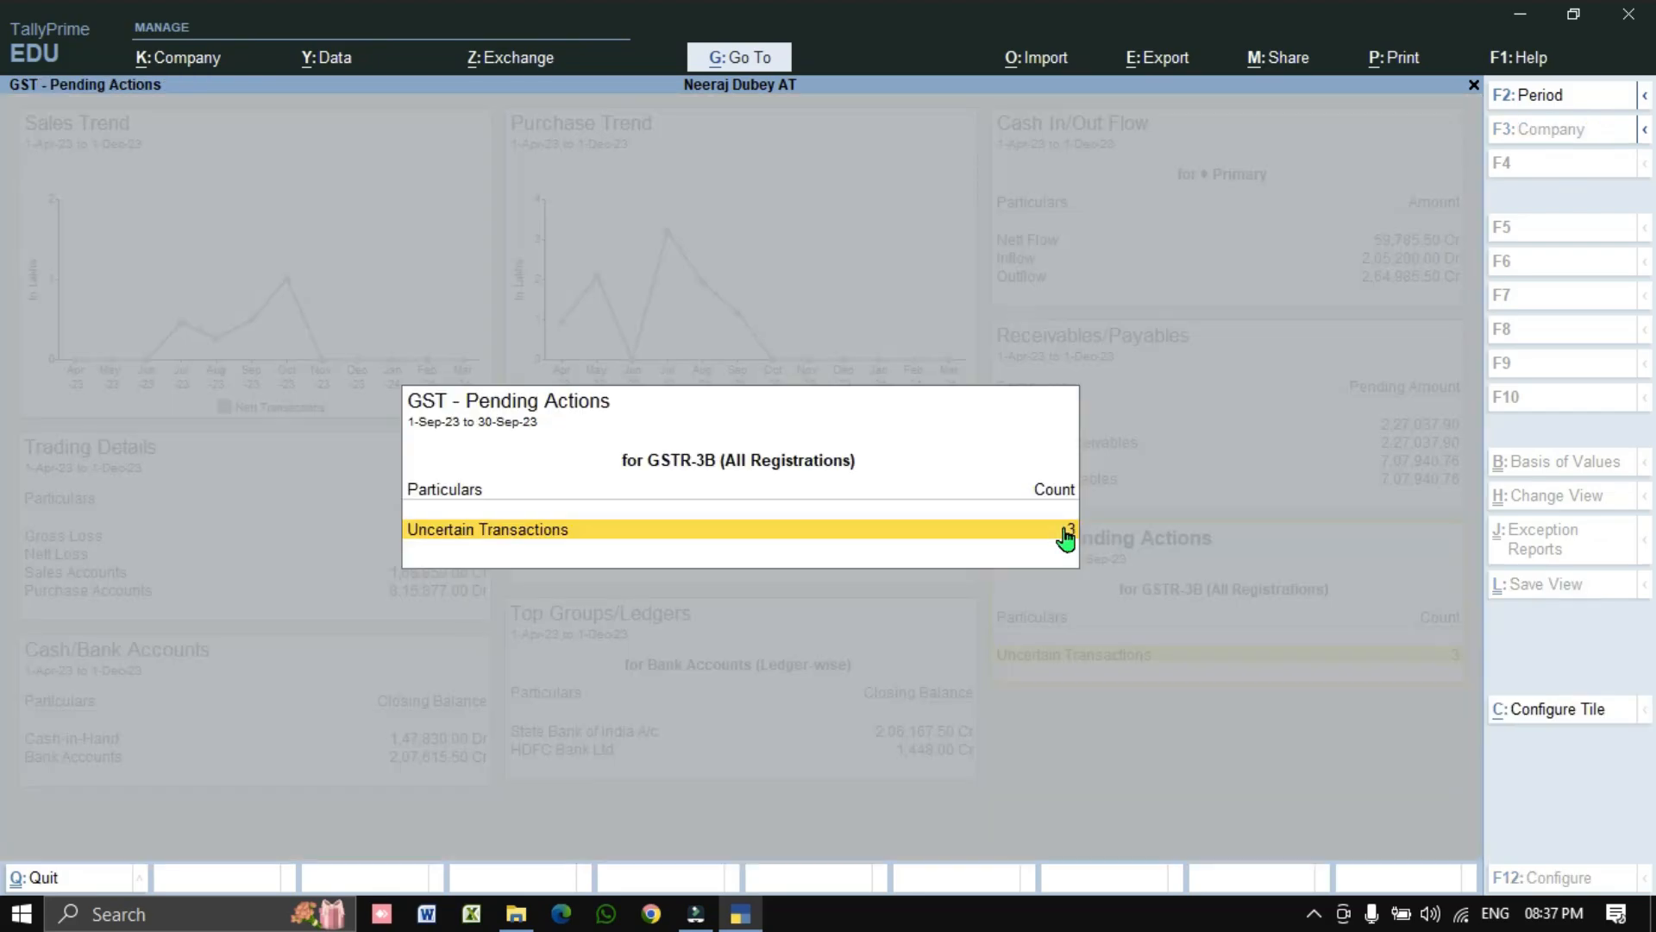
key(Escape)
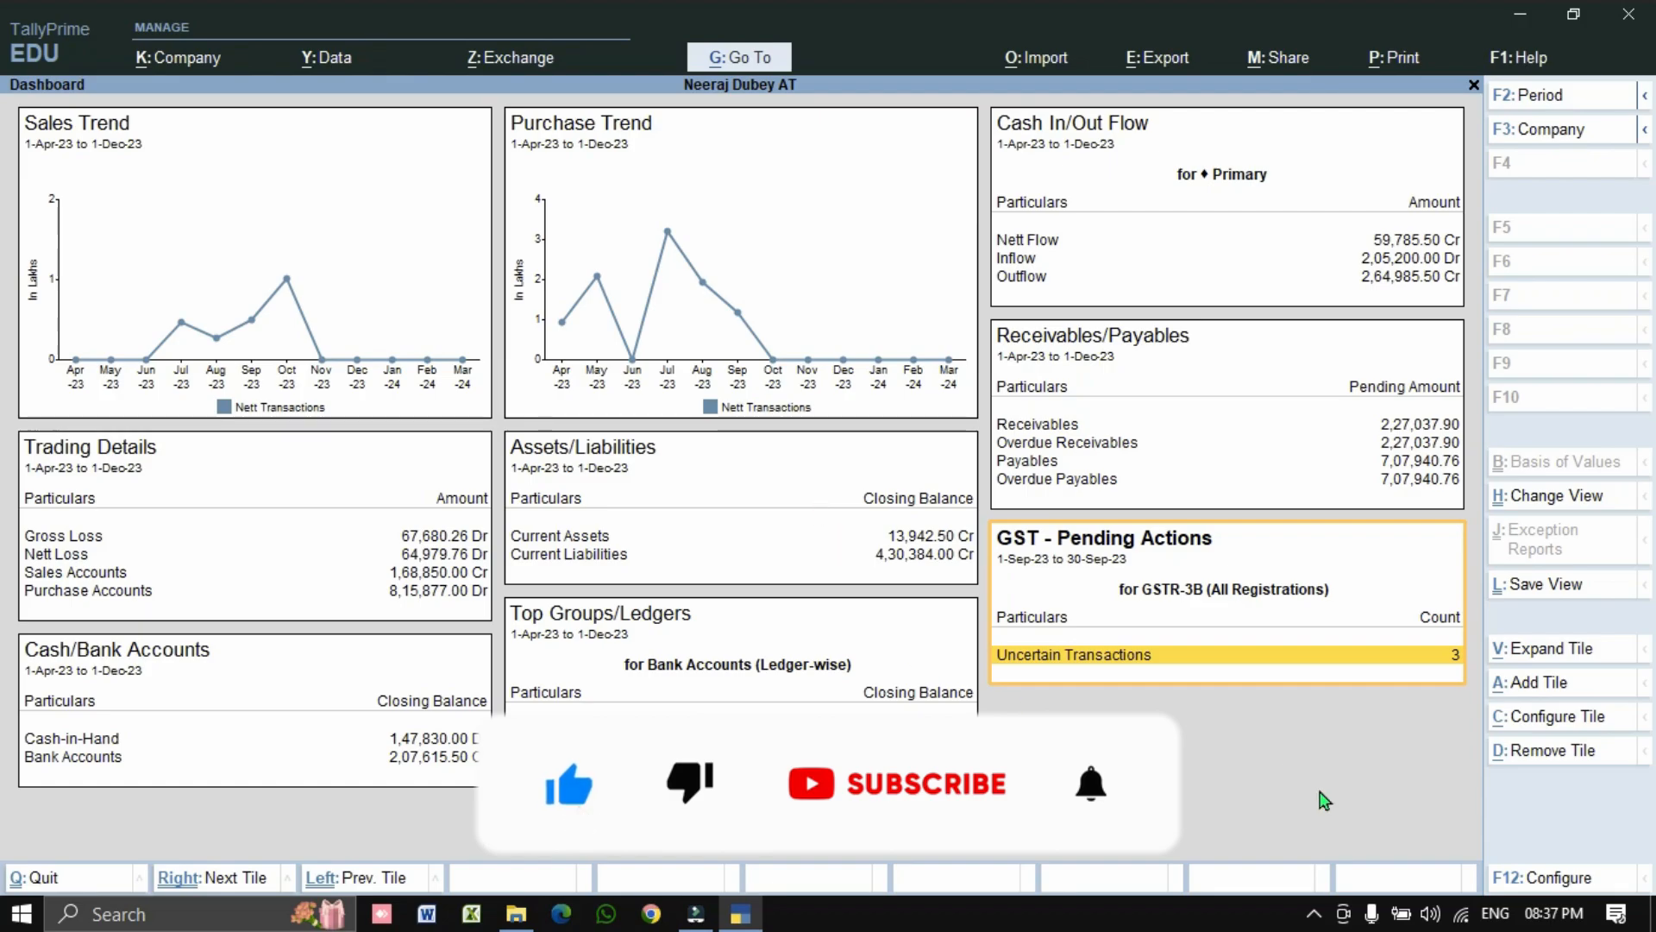
- Configure the Sales Trend tile with Quarterly periodicity and the Data & Graph display type
click(297, 281)
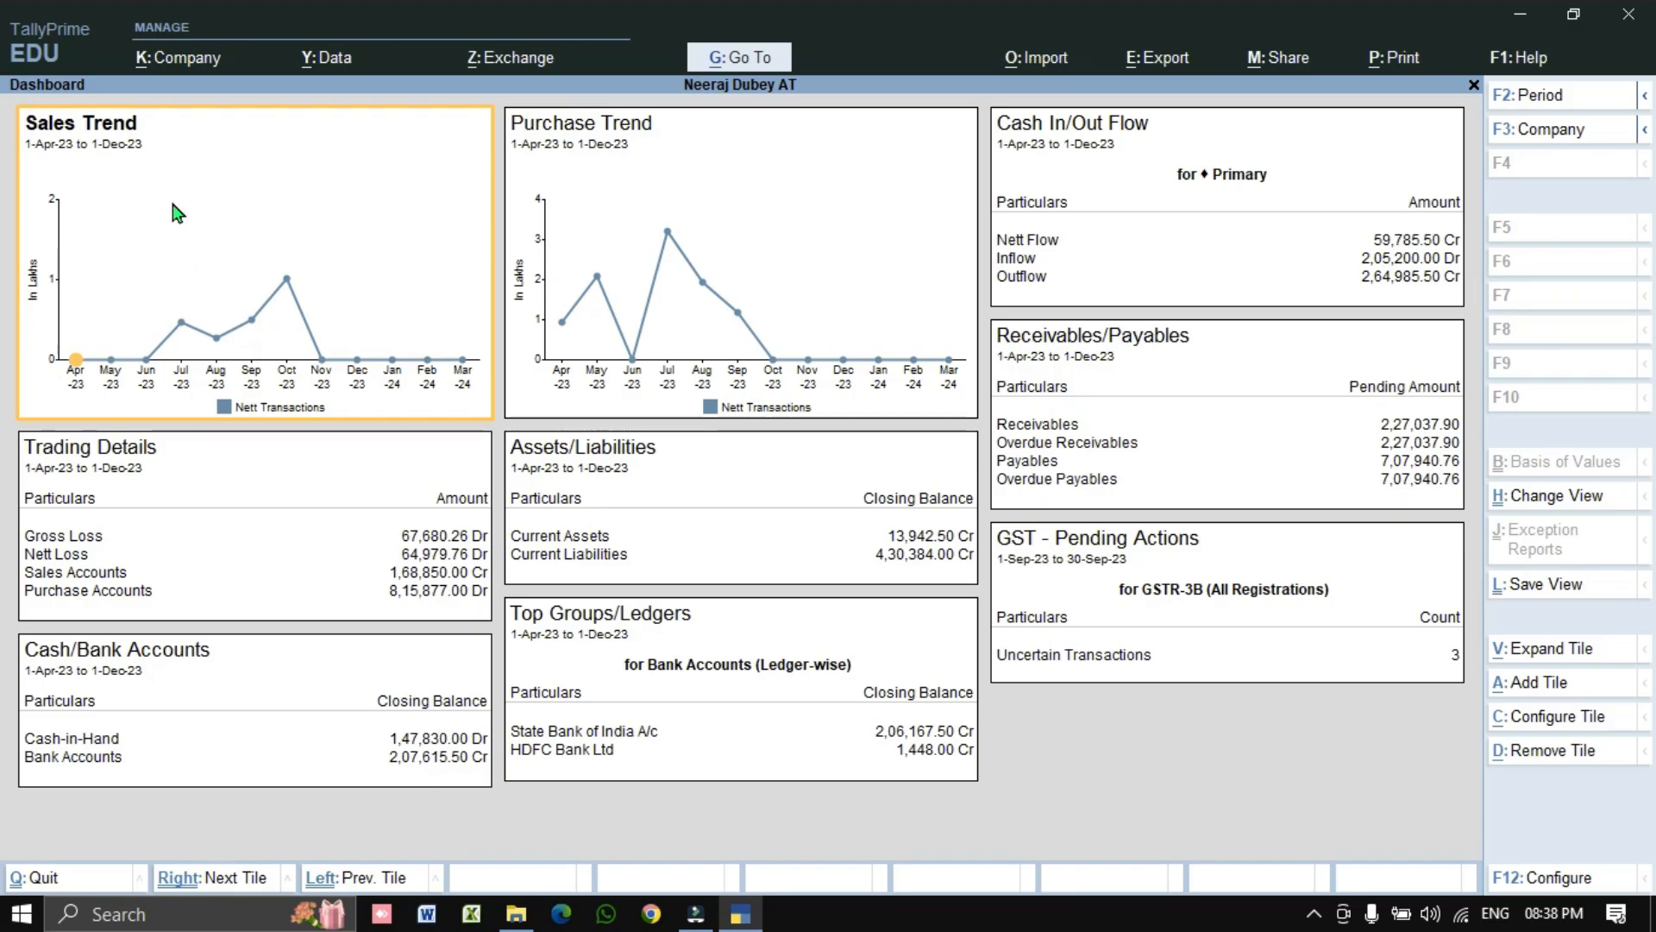
click(244, 232)
click(1548, 725)
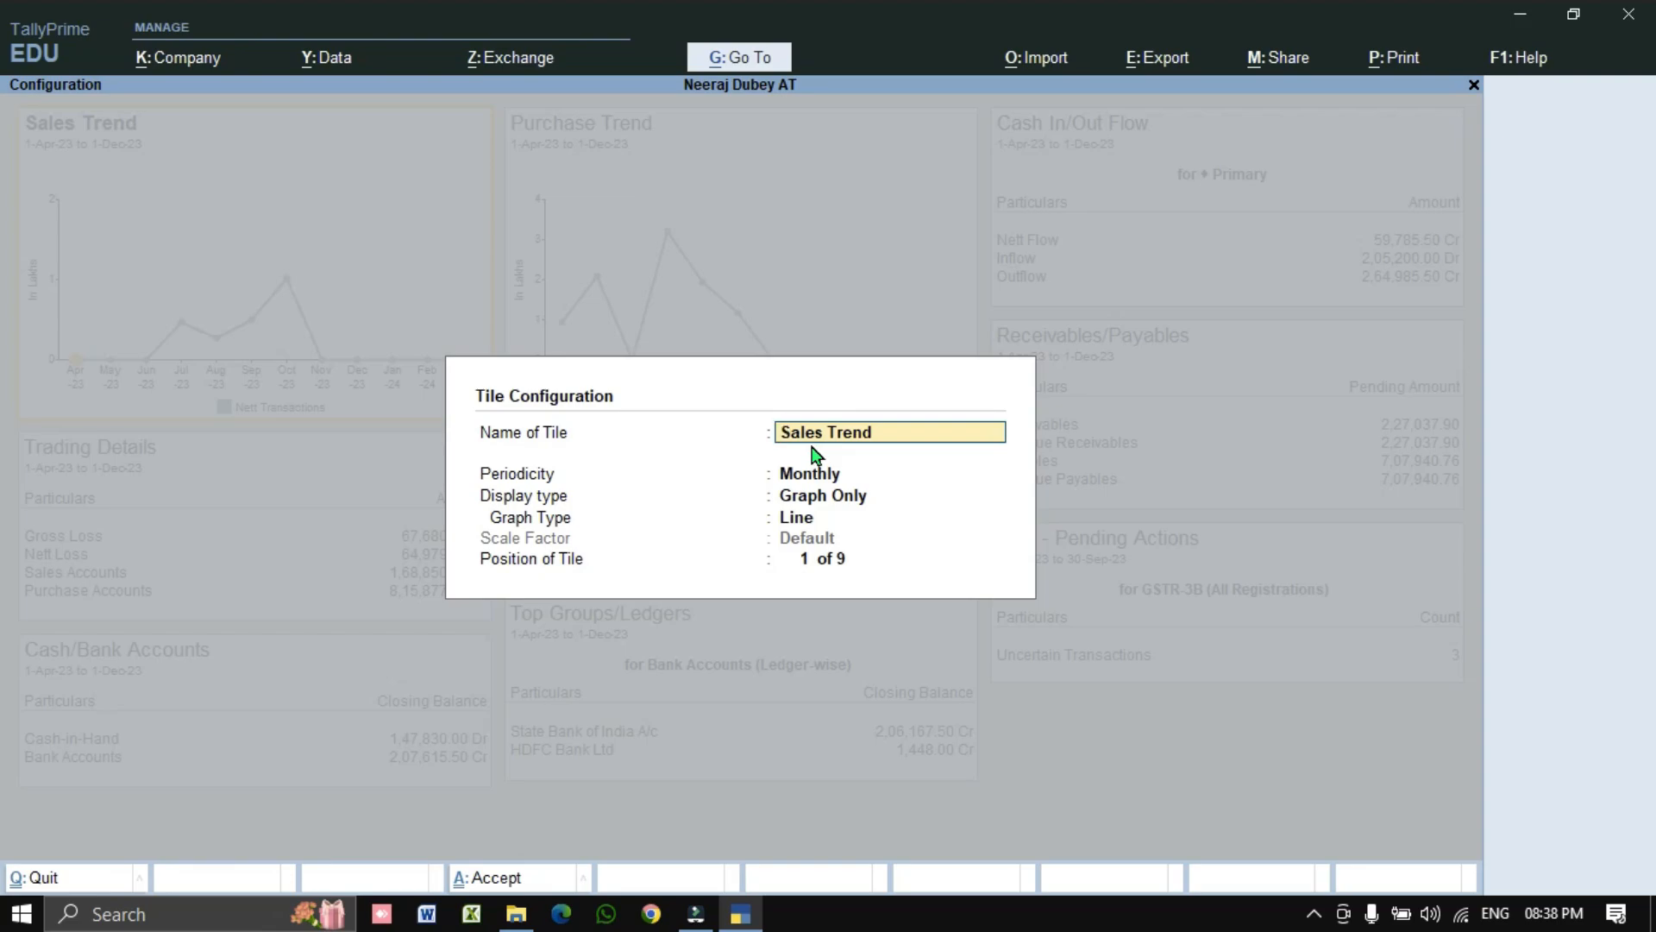
key(Return)
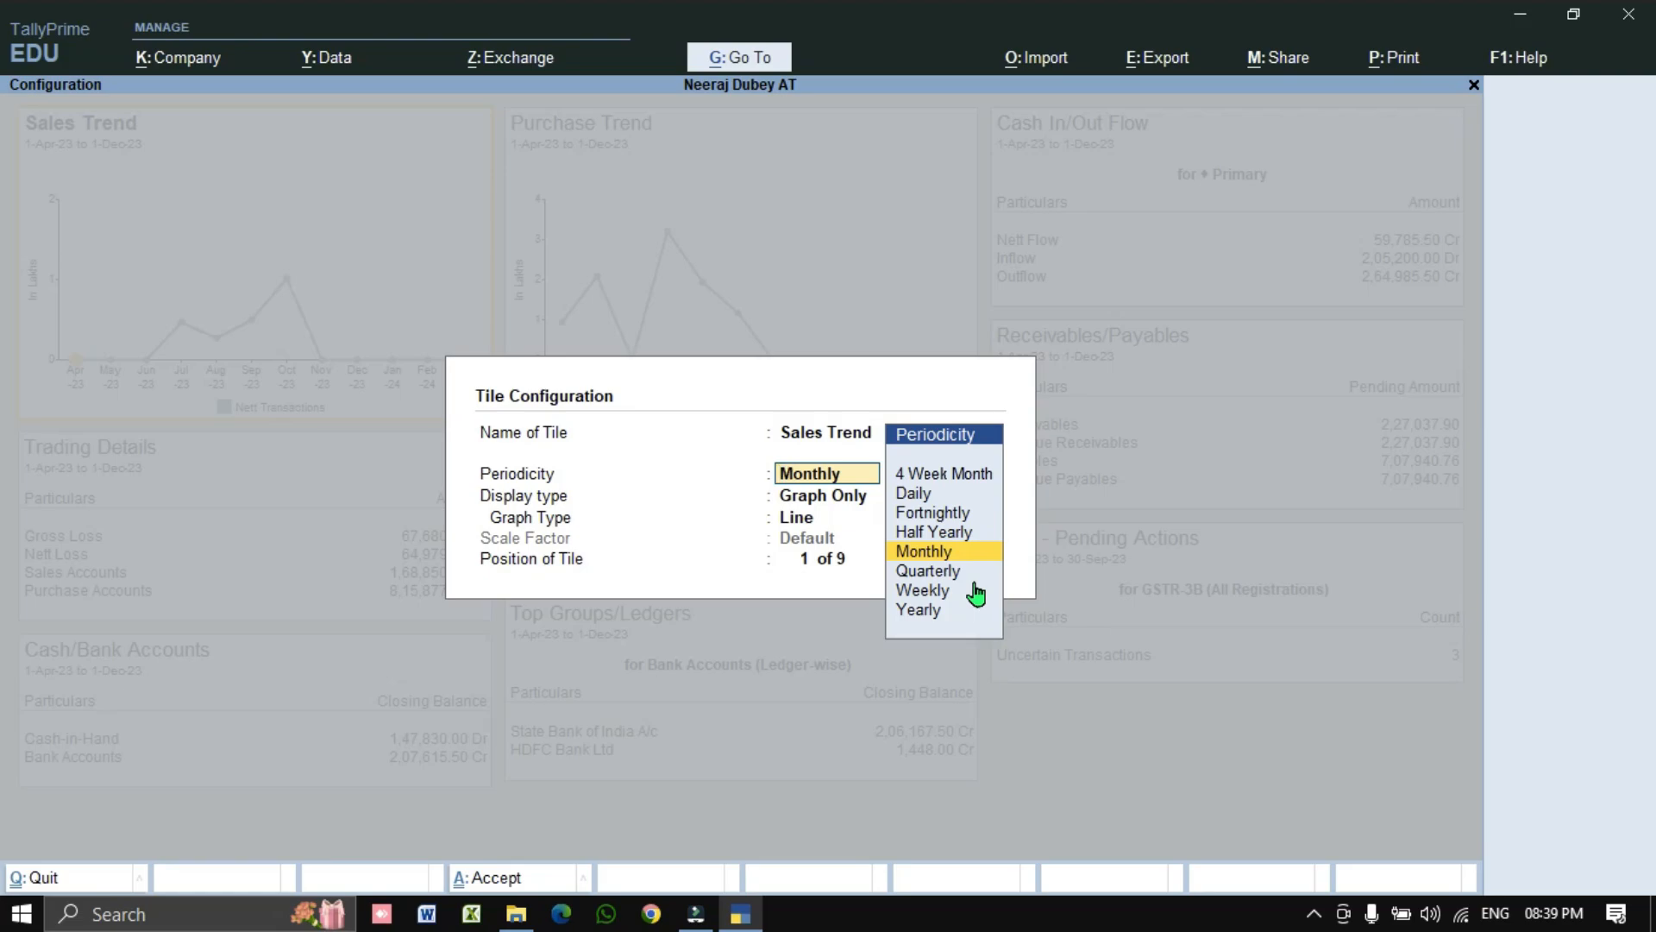
click(934, 571)
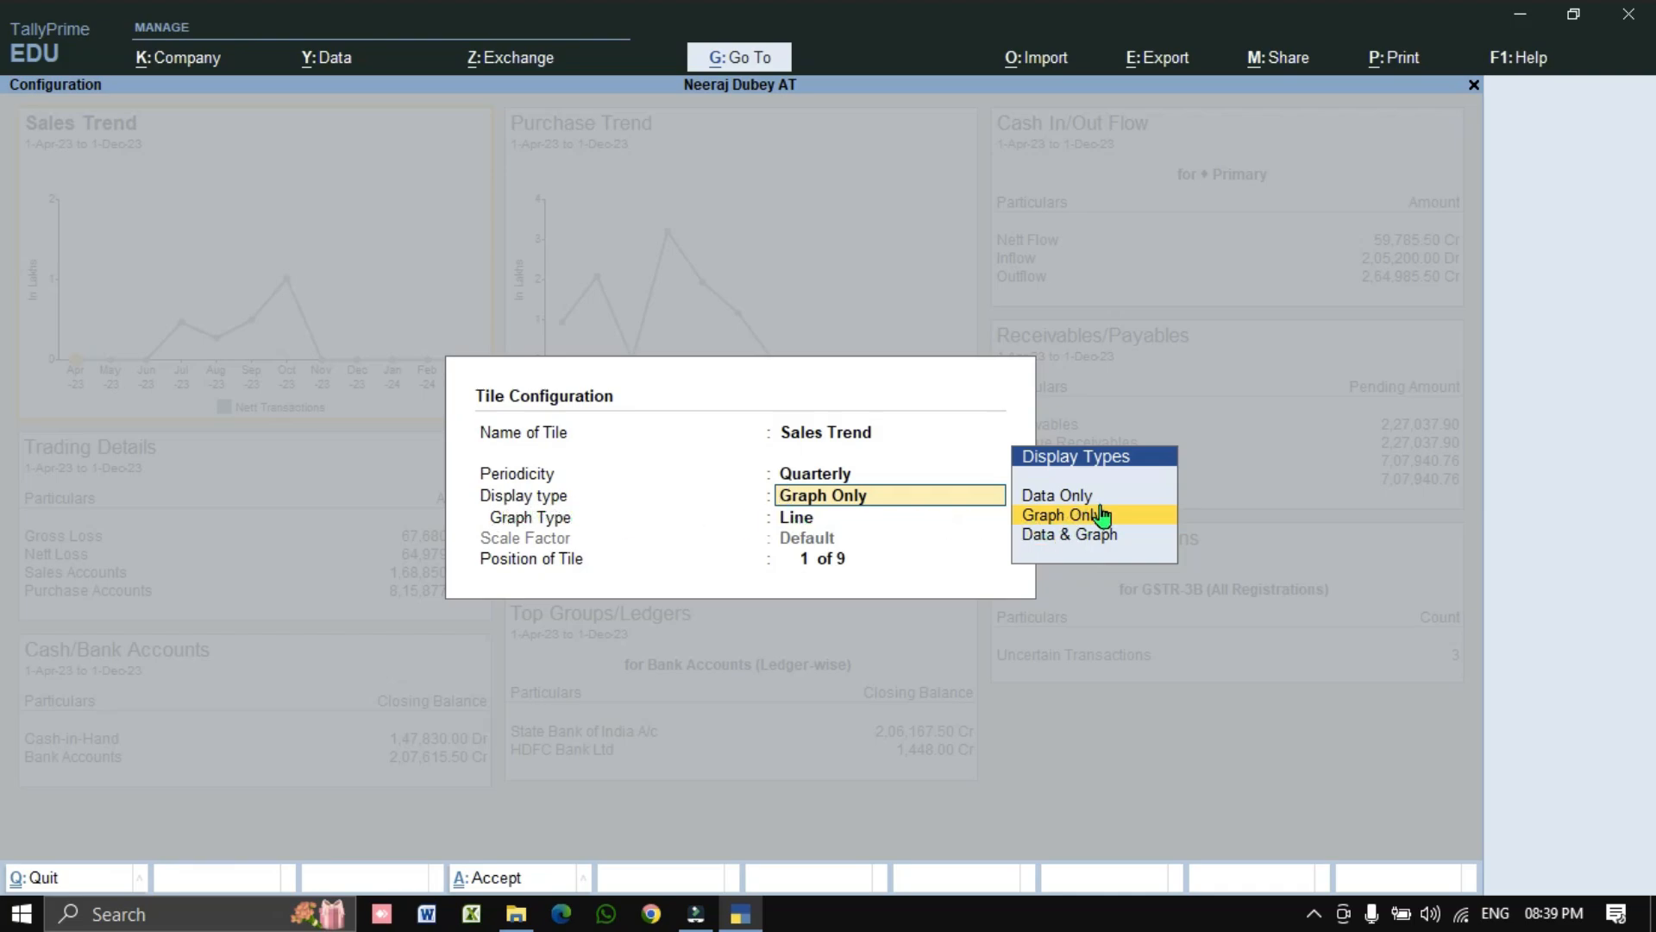
key(Up)
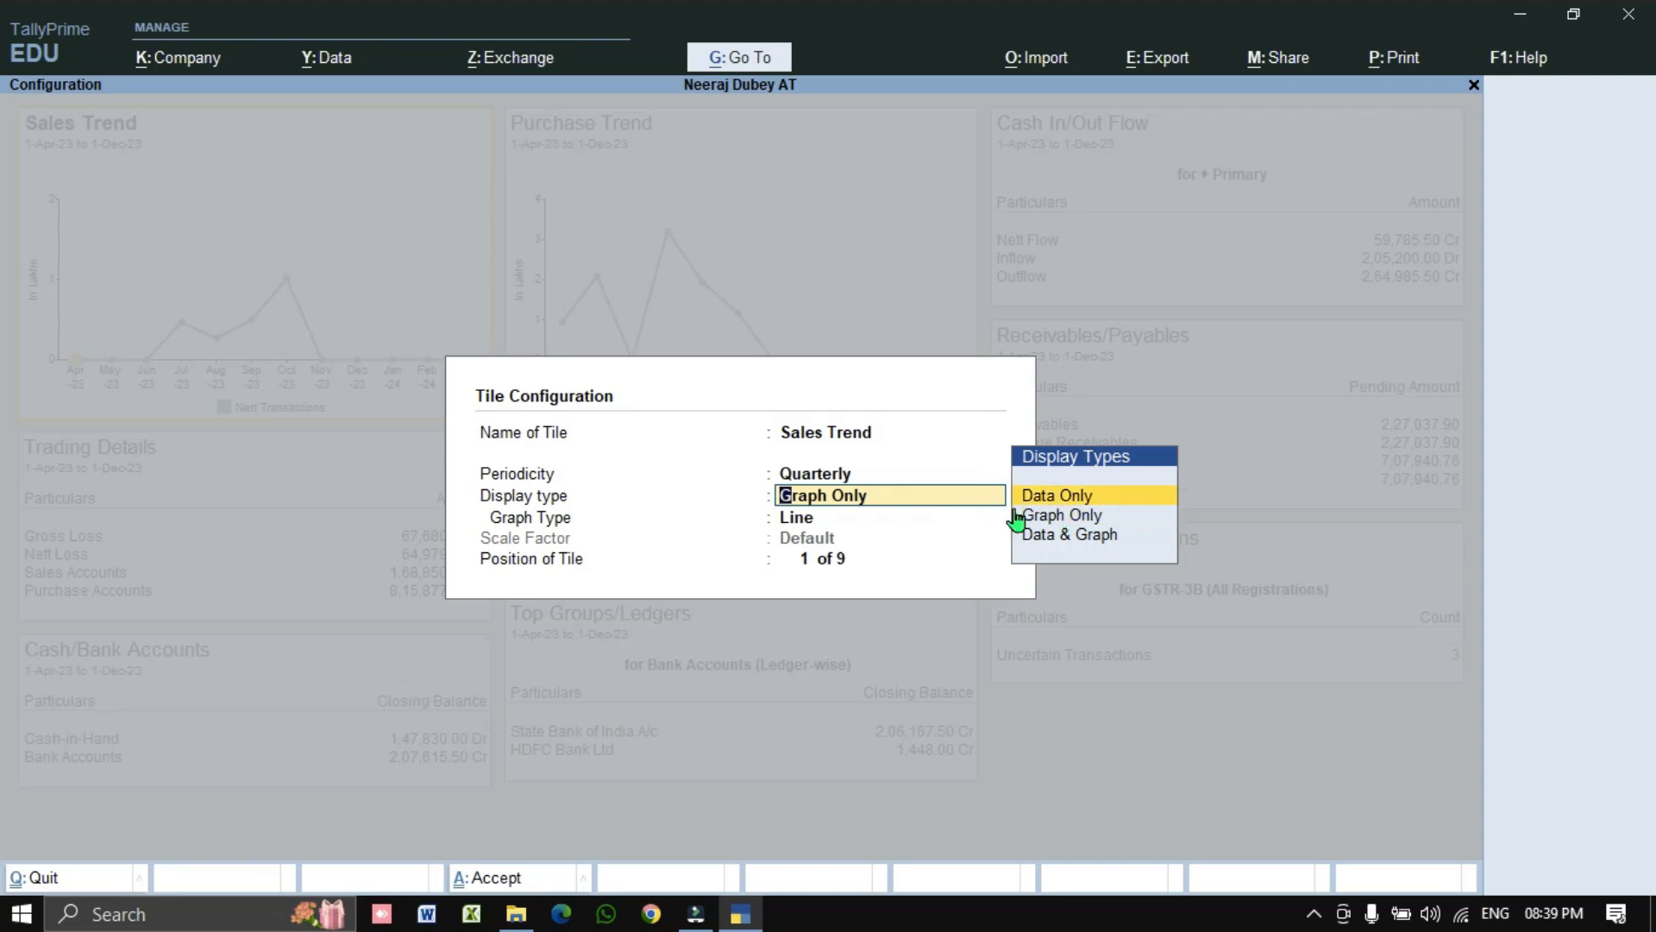
key(Down)
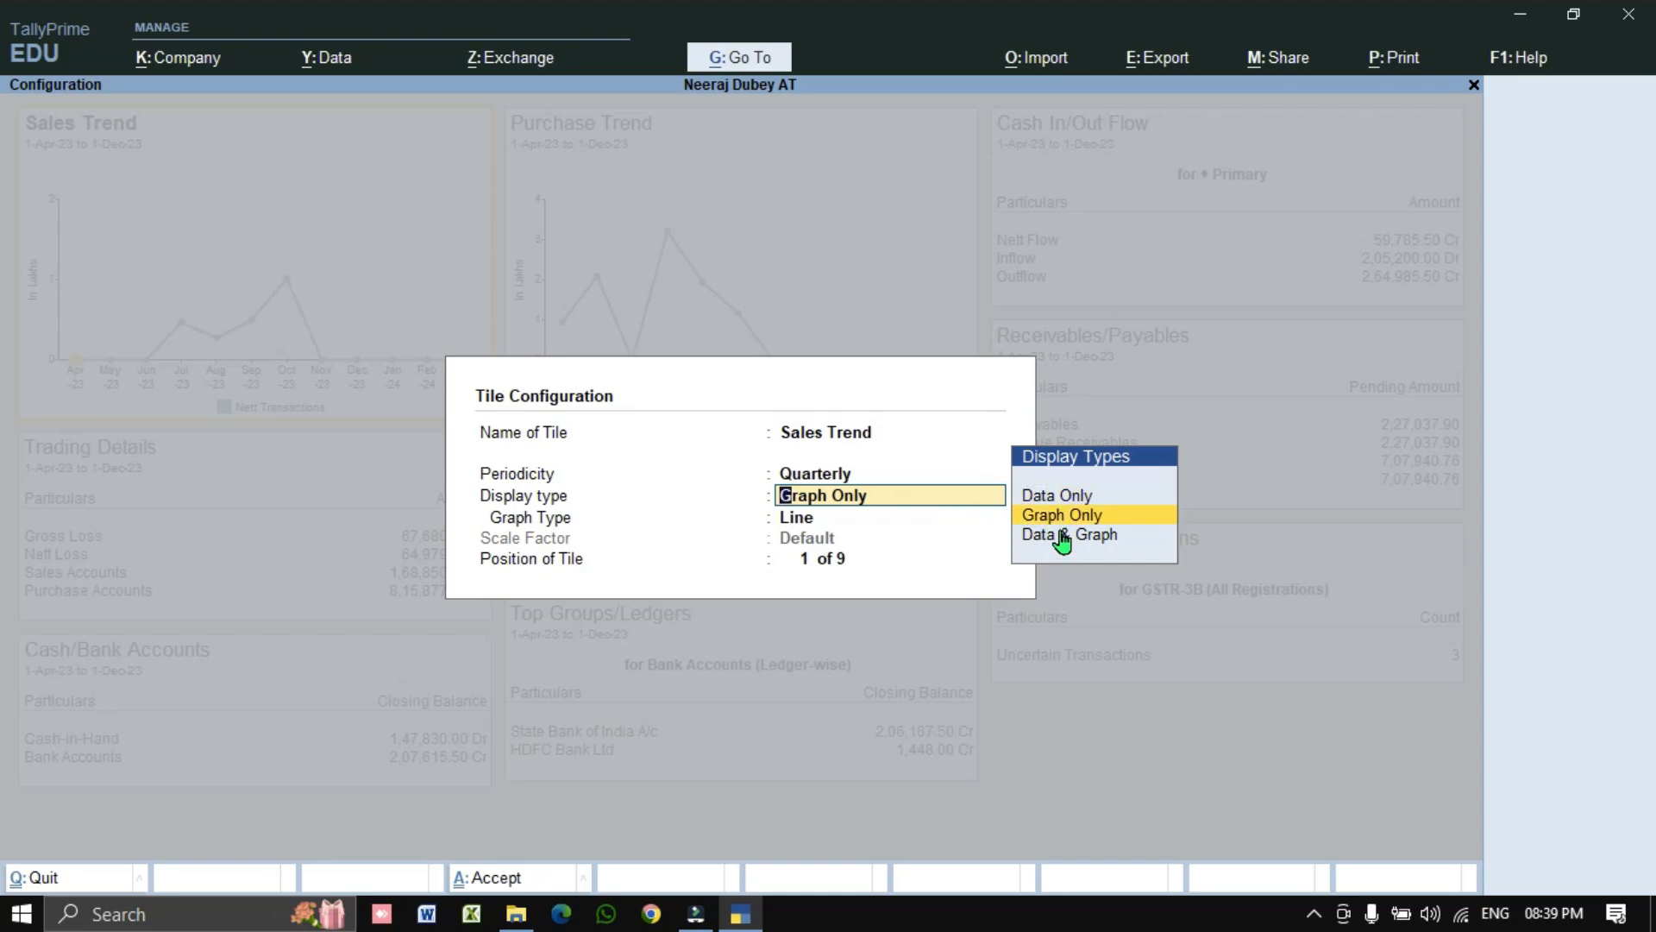
key(Down)
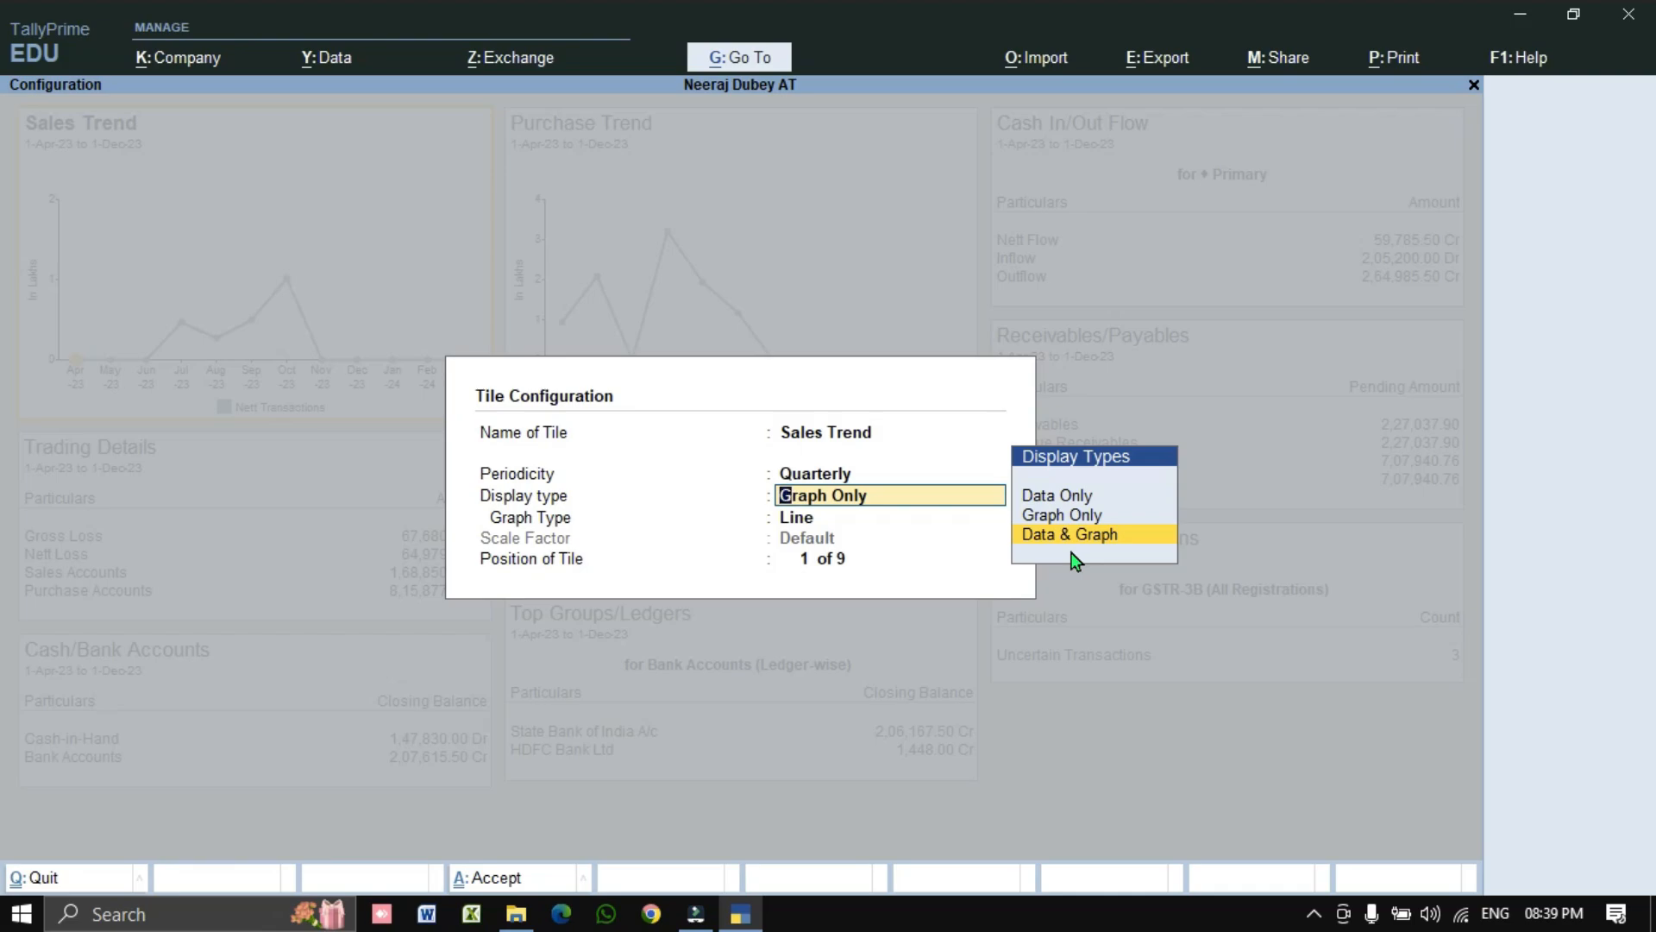
key(Return)
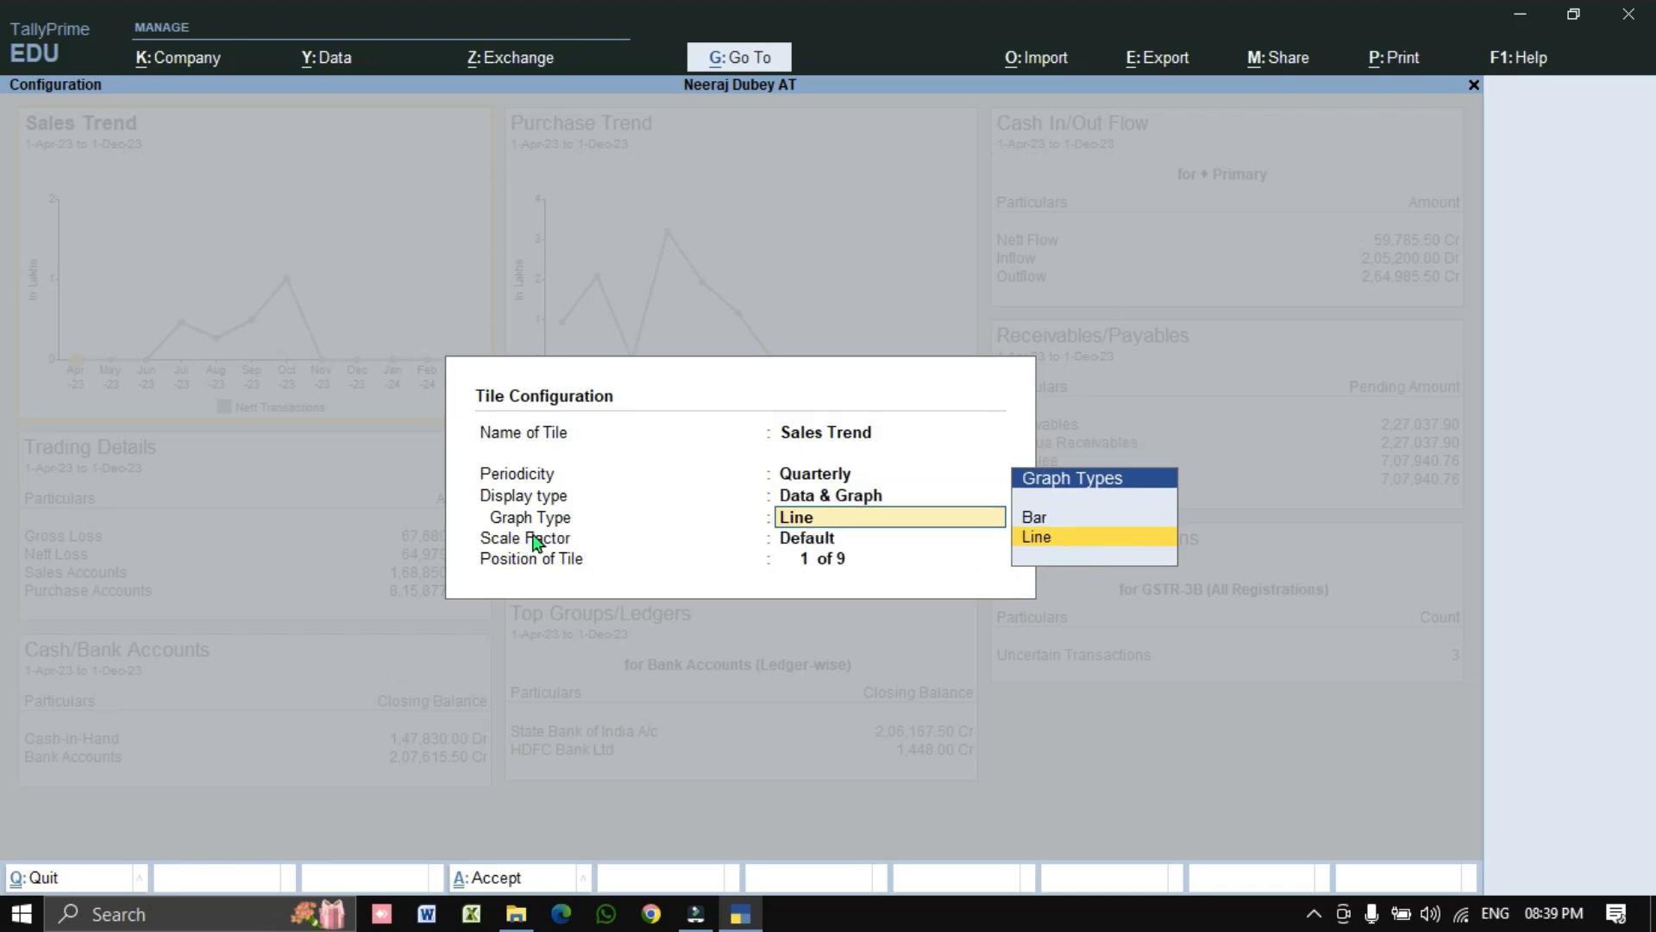
- Set the Sales Trend tile's graph type to Bar, scale factor to Default and position to 2, and accept the configuration
key(Up)
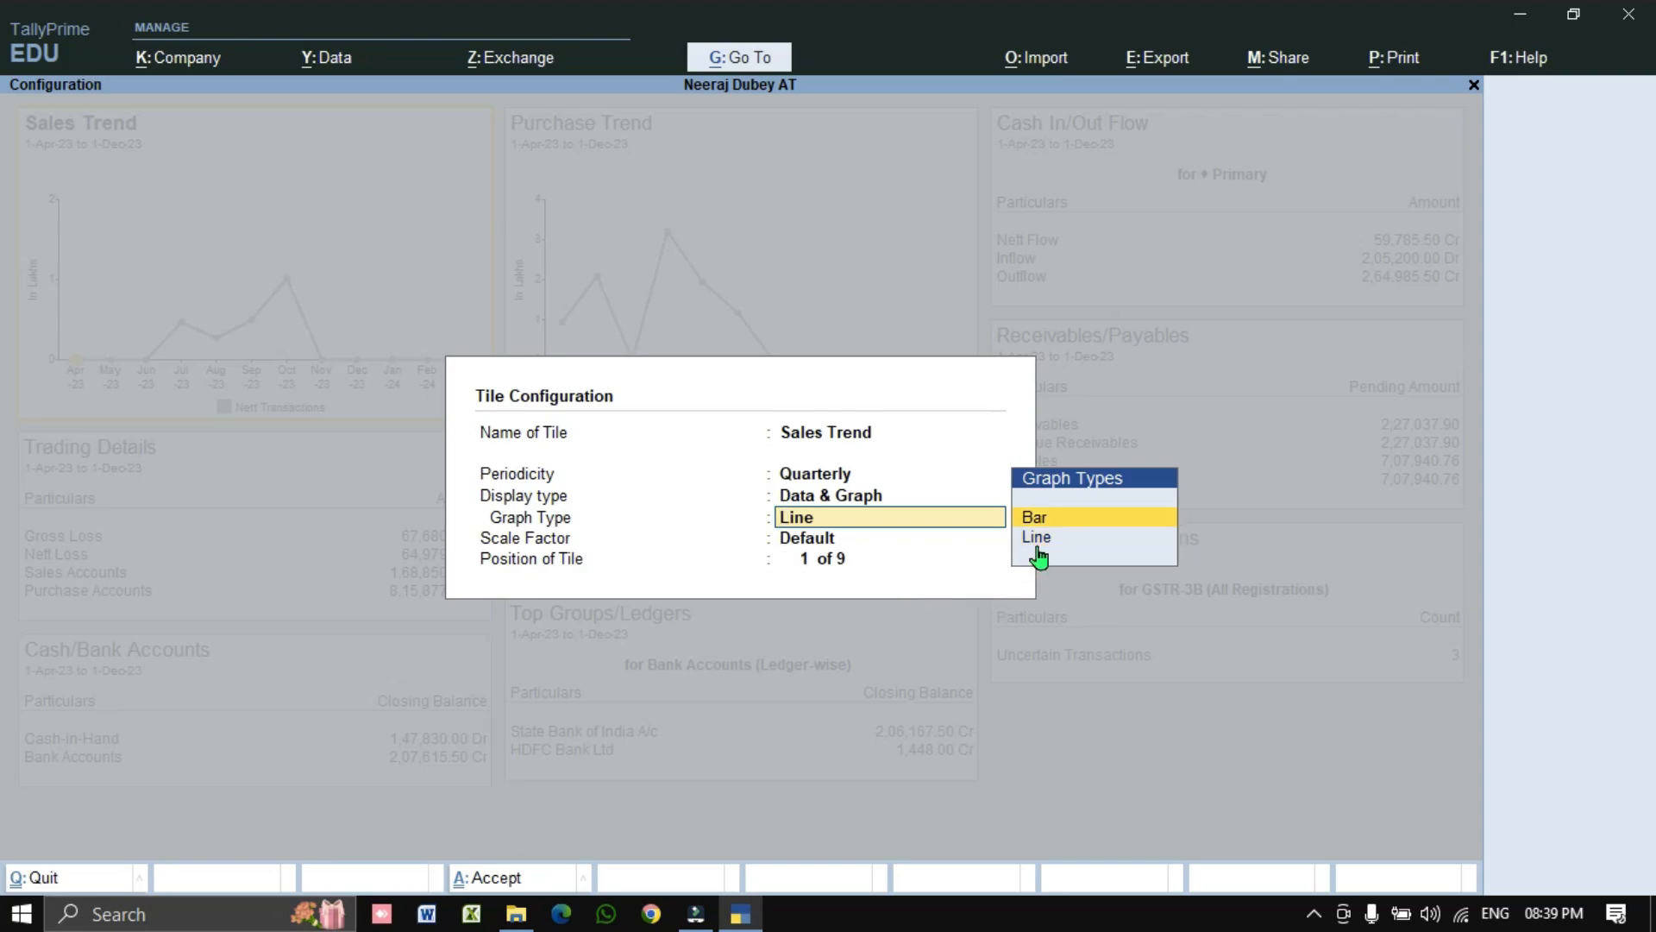
key(Down)
key(Up)
key(Return)
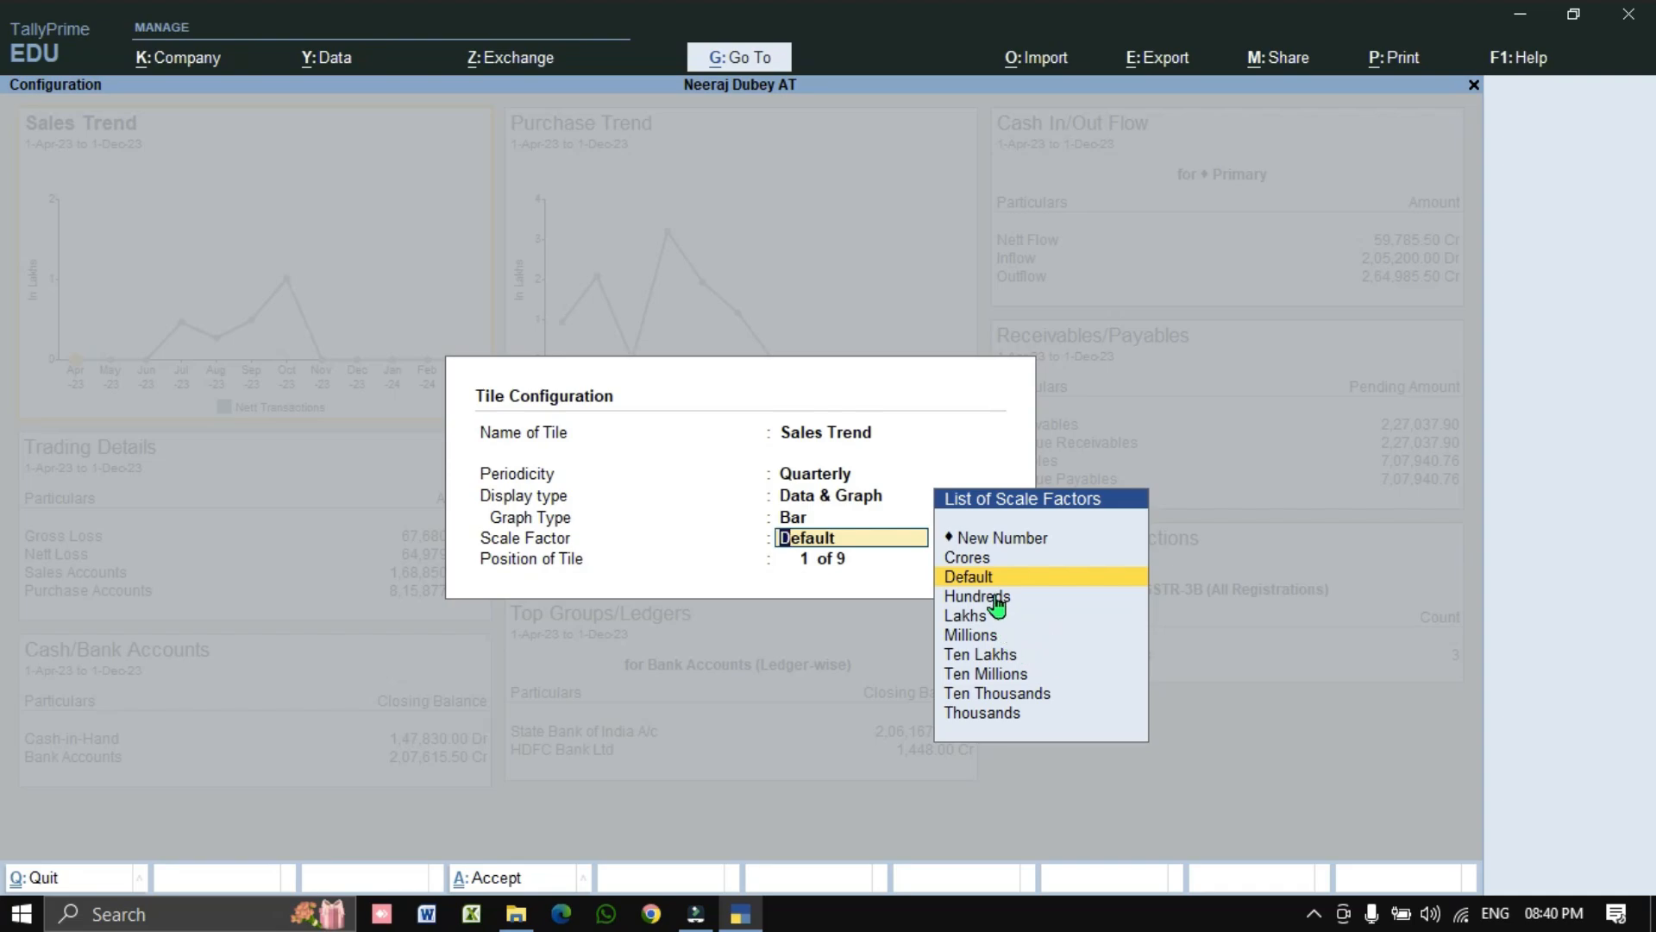
click(991, 597)
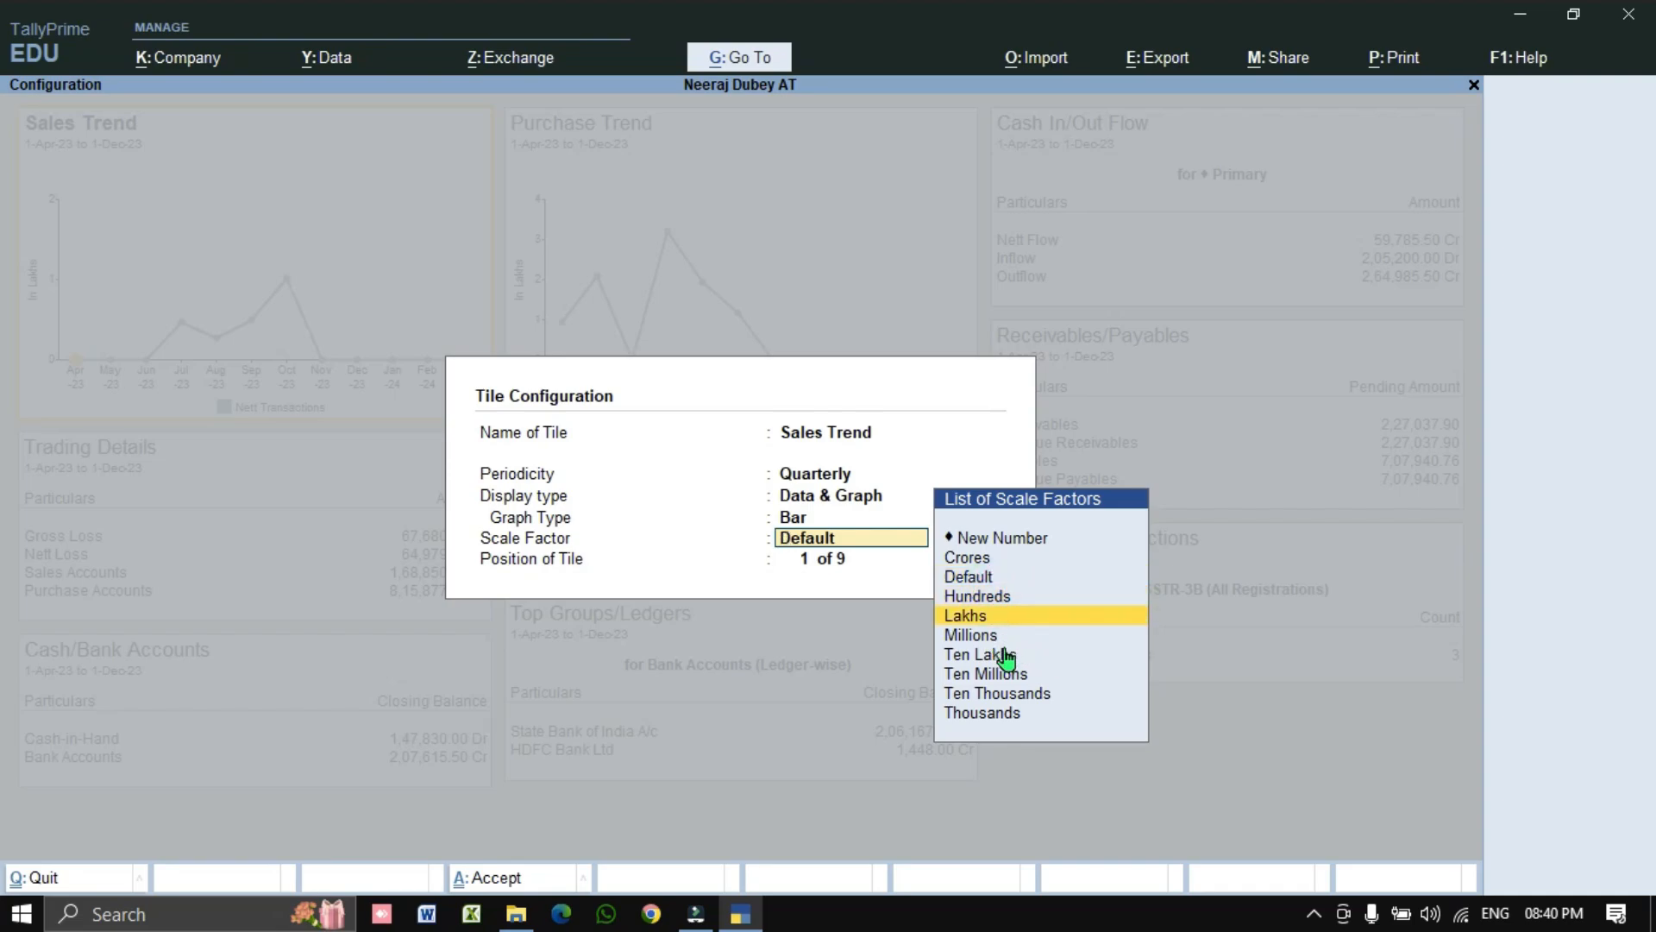
key(Up)
key(Up)
key(Up)
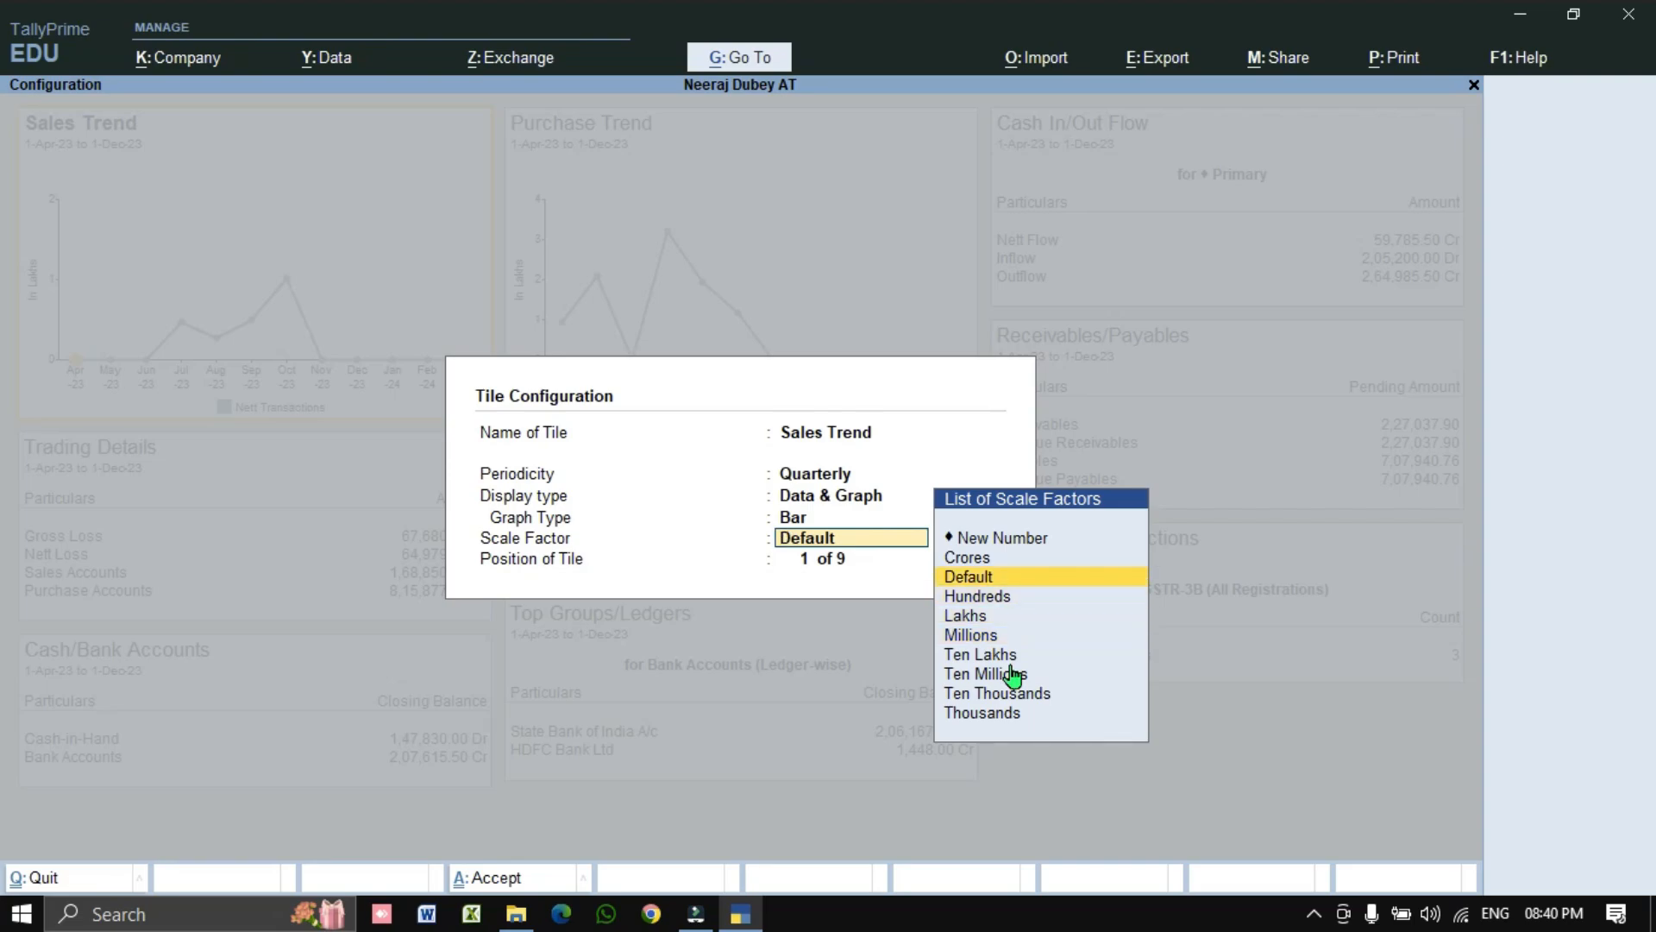
key(Return)
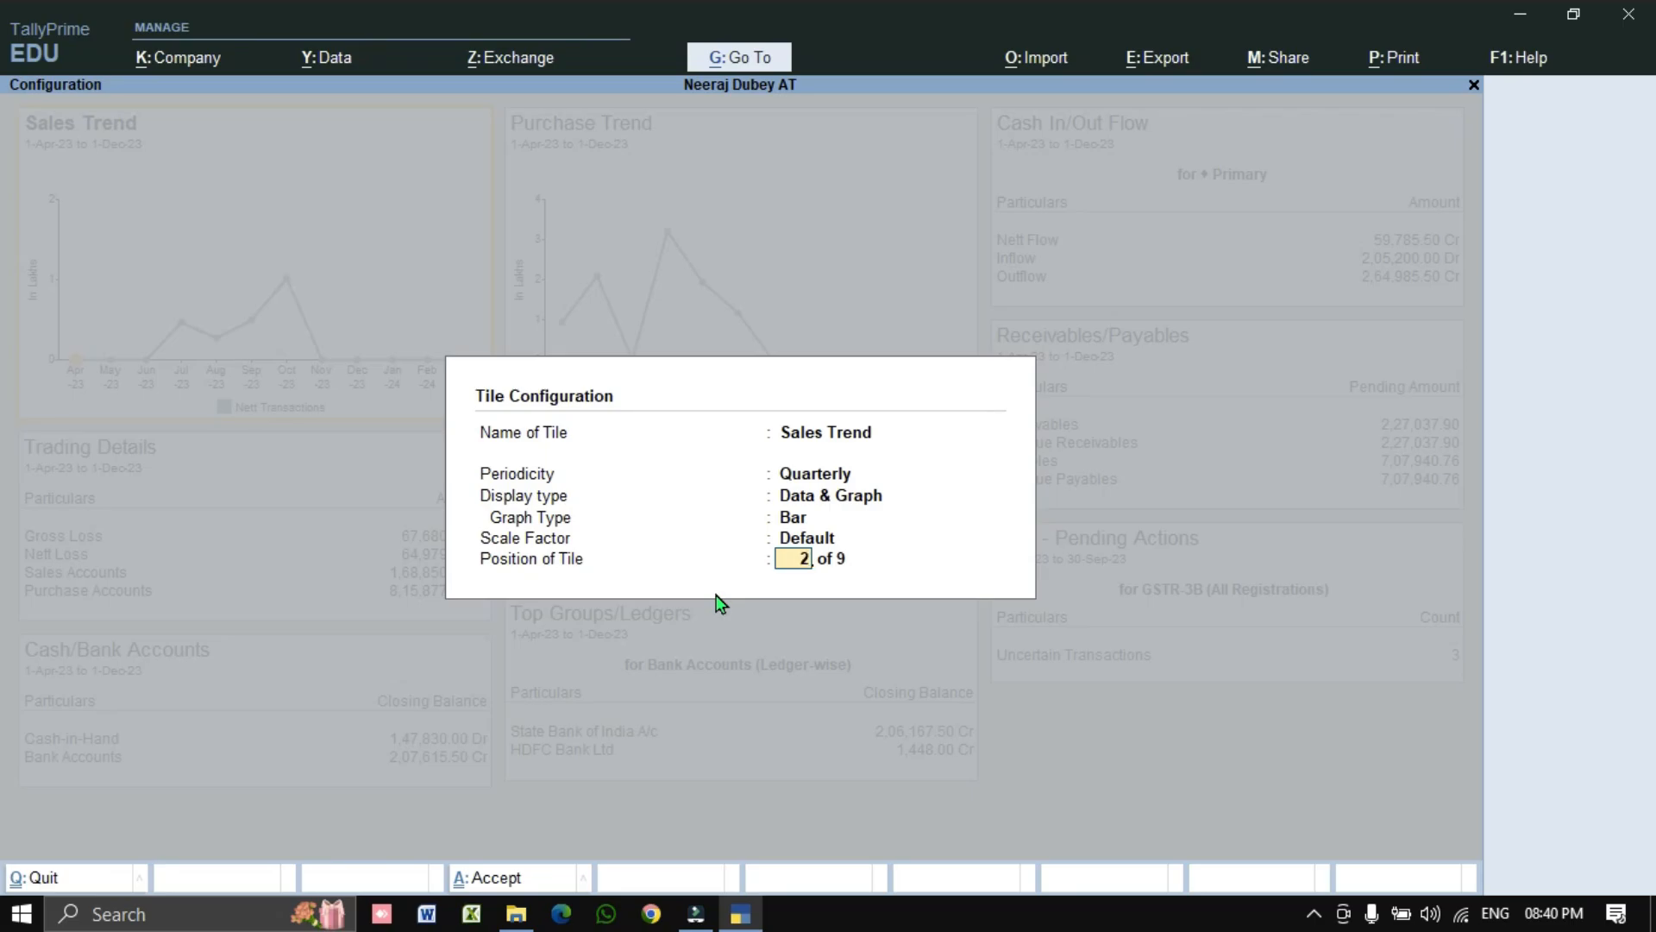
key(Return)
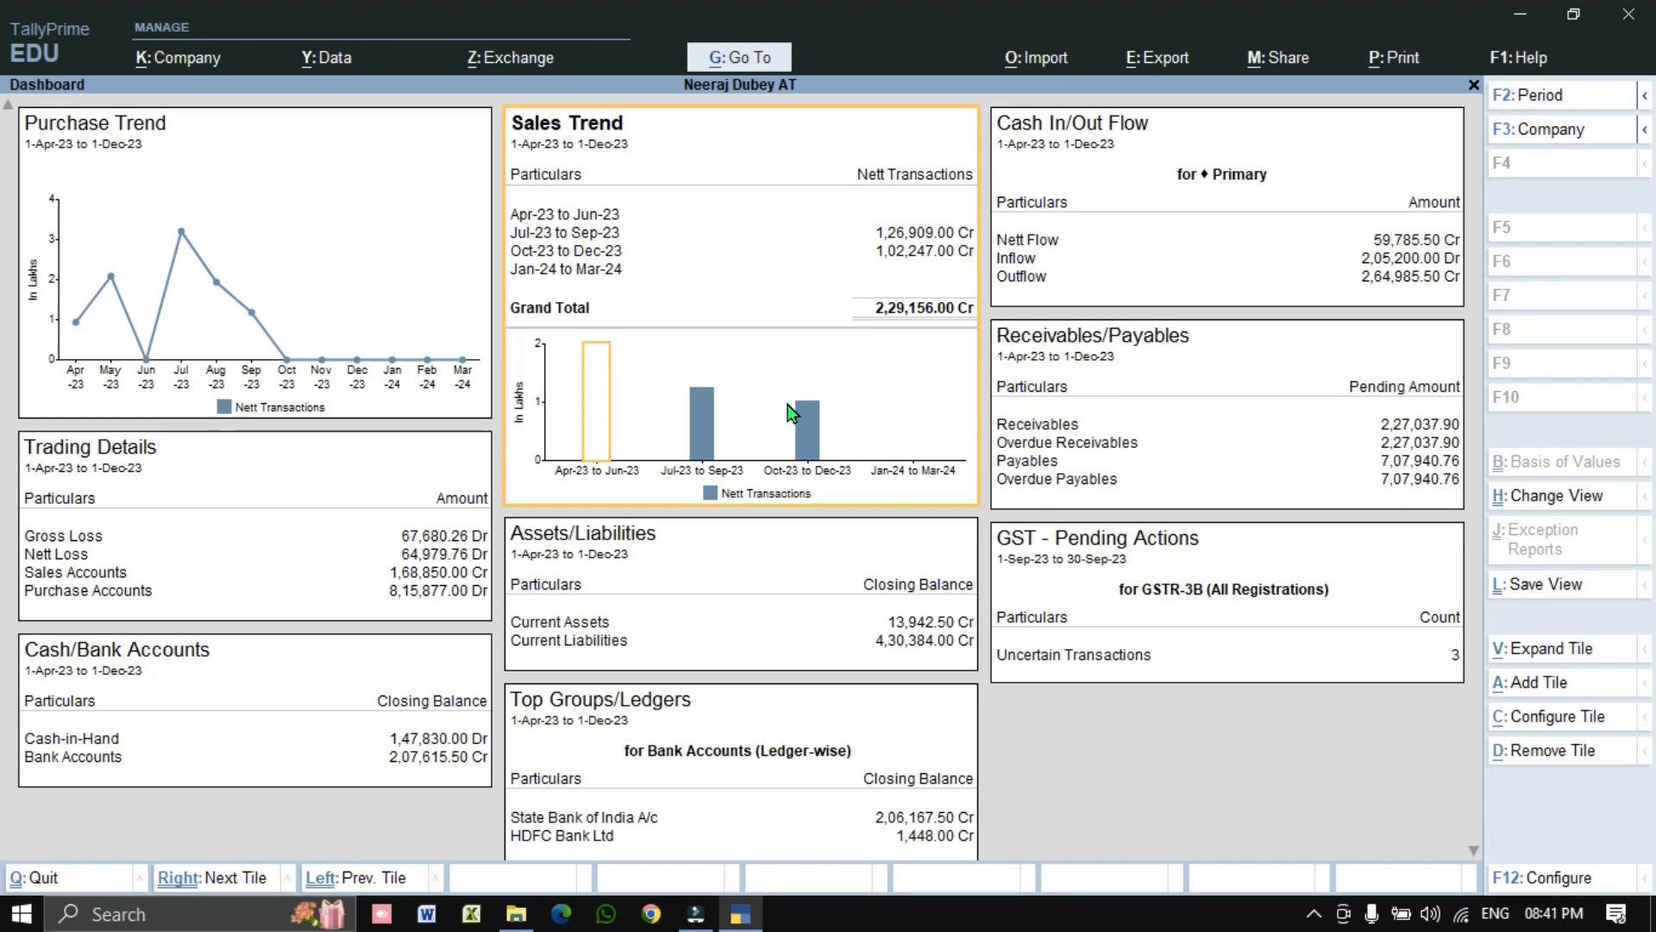
- View the sales vouchers behind the Jul-23 to Sep-23 quarter of the Sales Trend tile and return to the dashboard
key(Up)
key(Up)
key(Up)
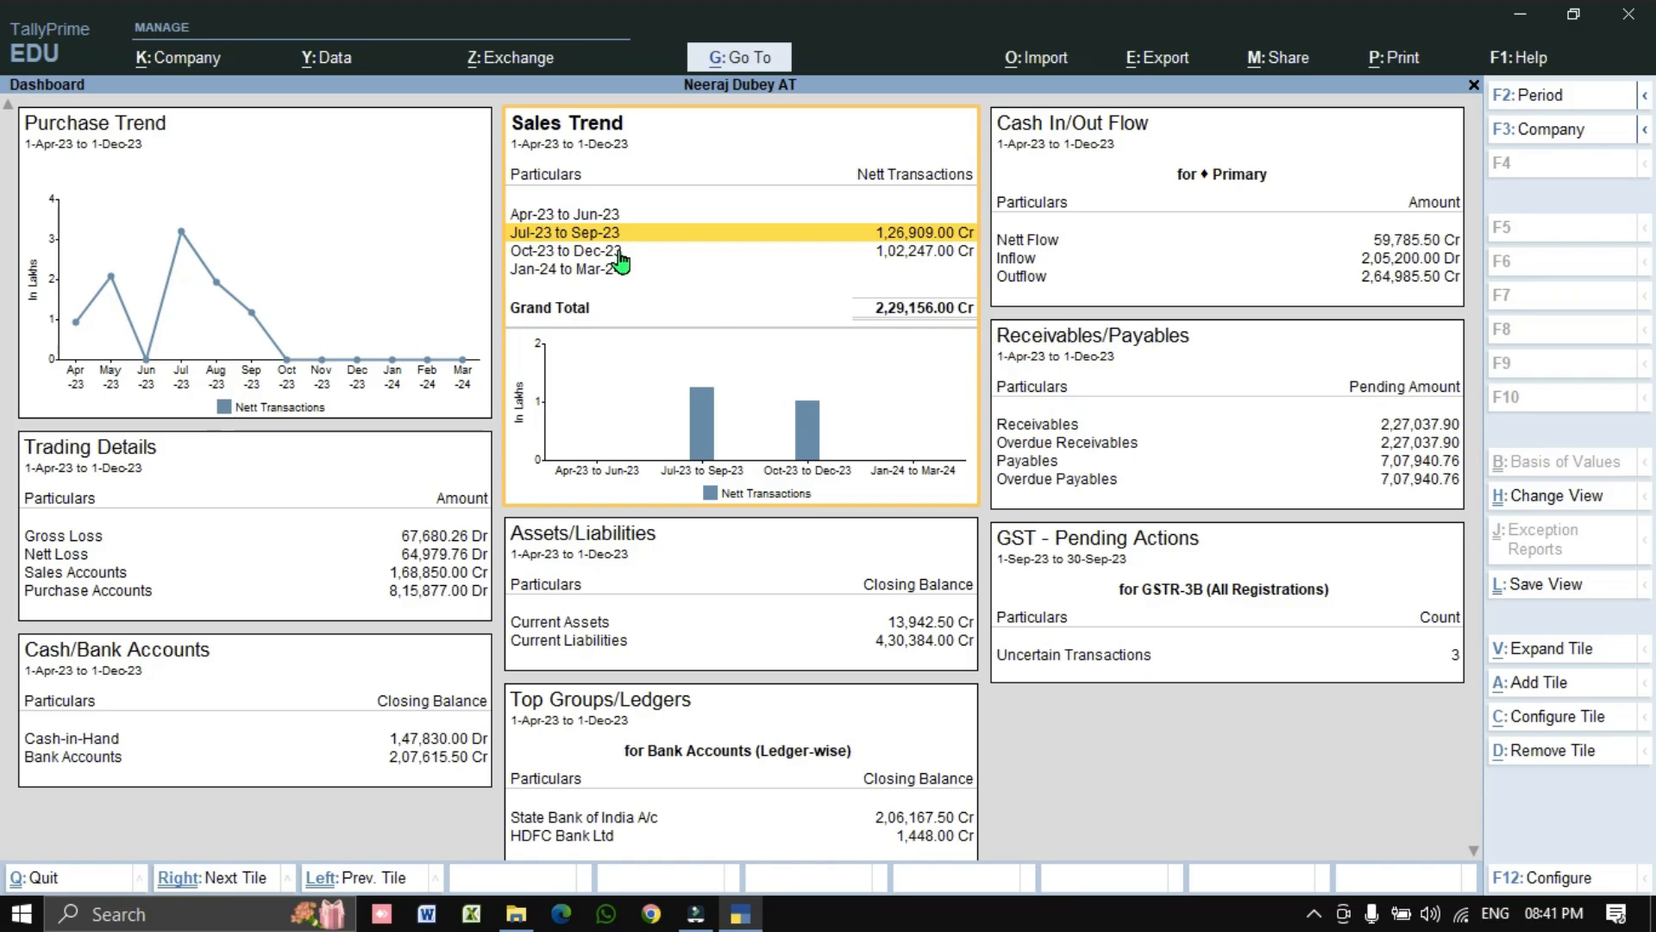
key(Return)
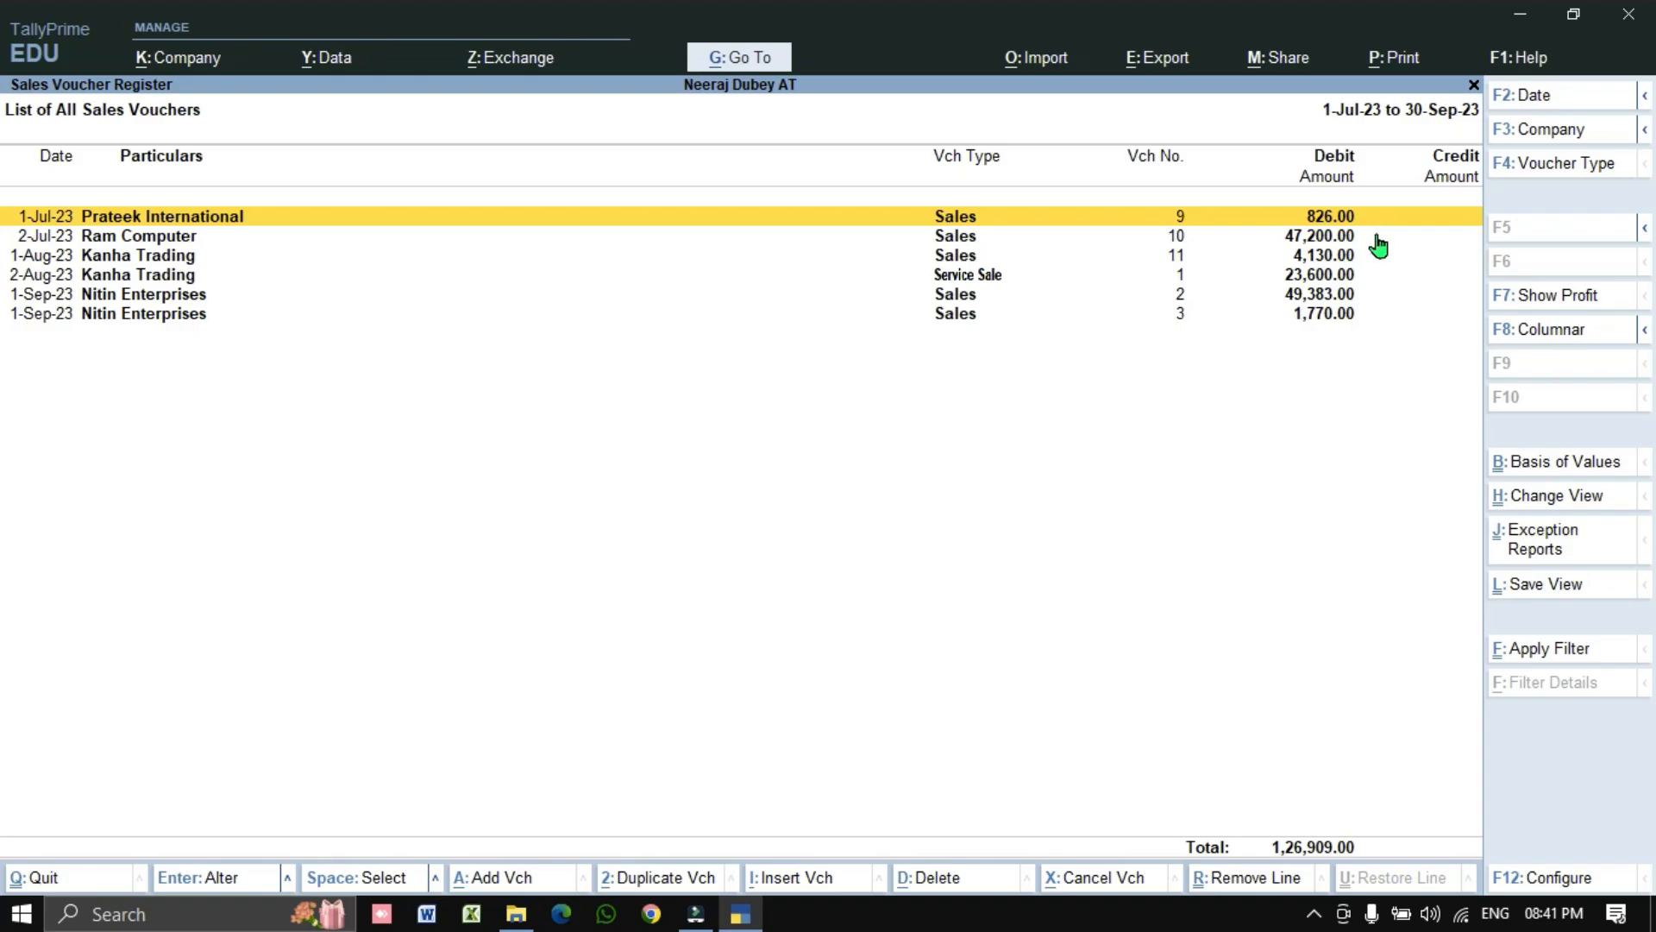
key(Escape)
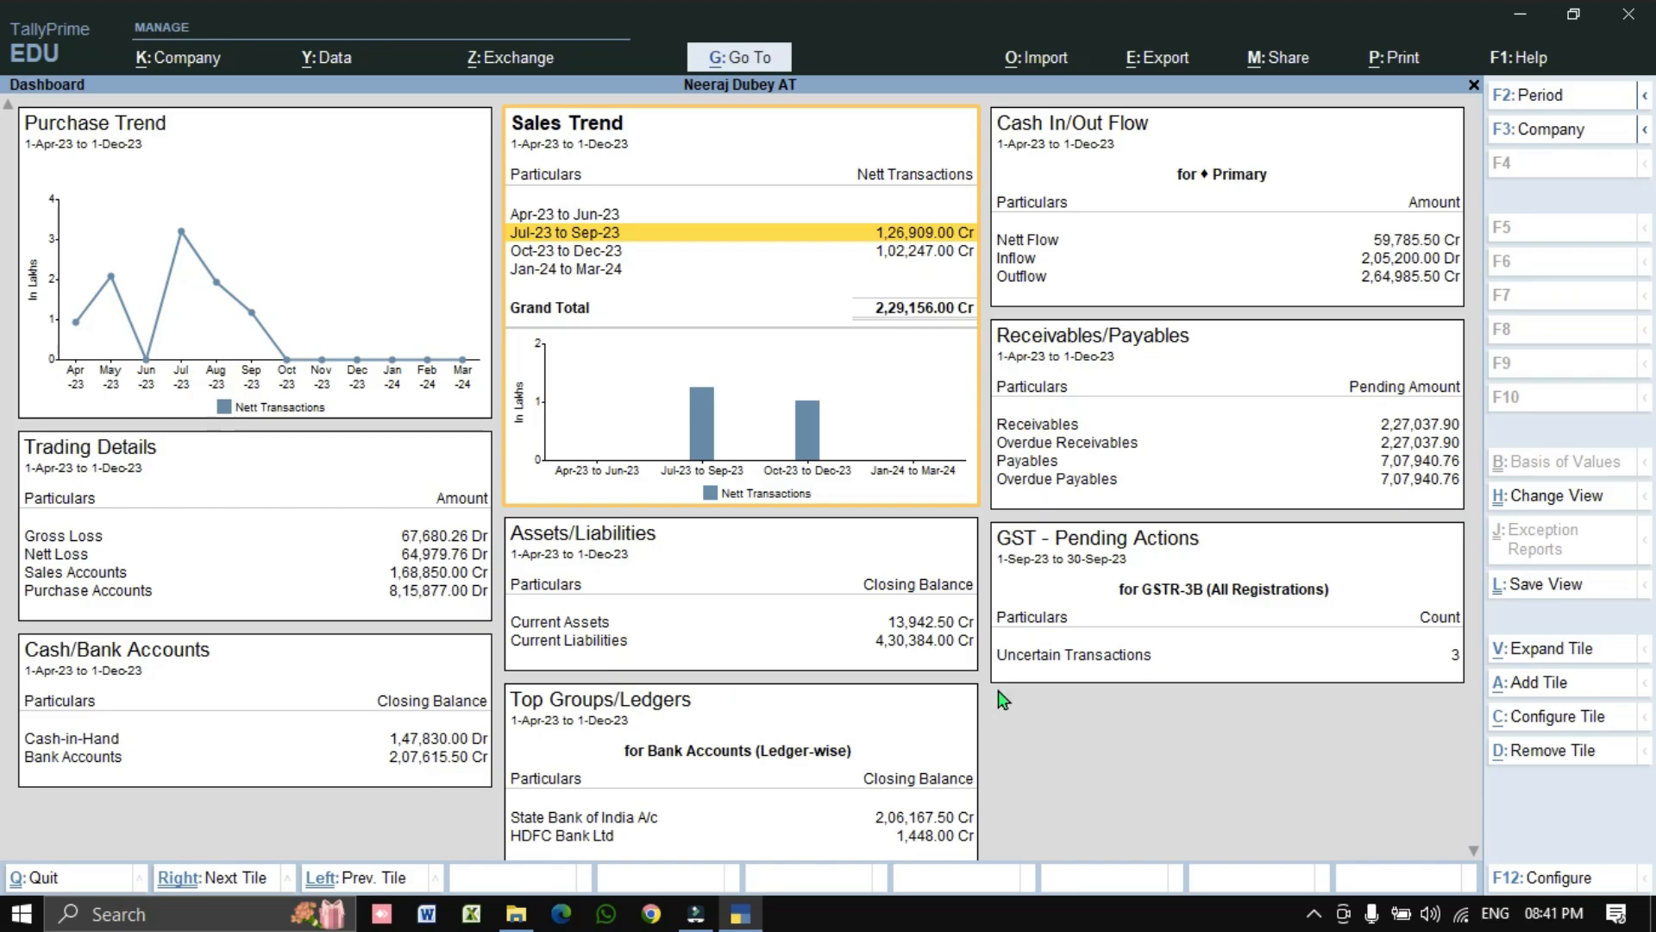
- Save the dashboard layout as a view named "Dashboard - My View" and set it as the default view for the report
click(1546, 588)
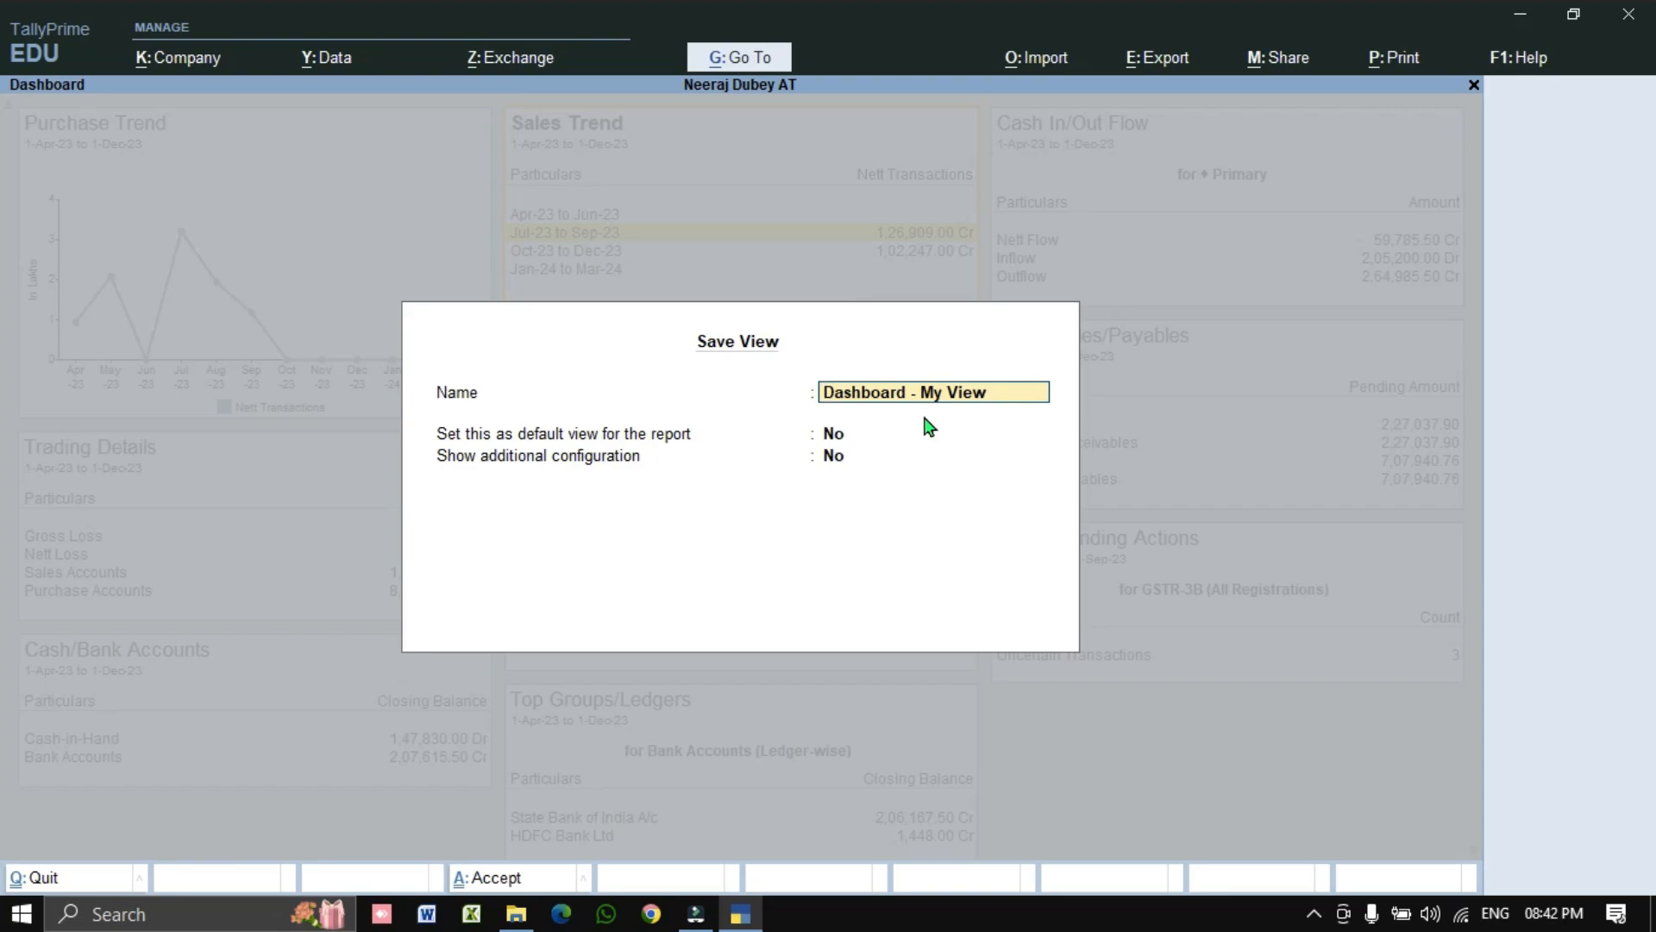
key(Return)
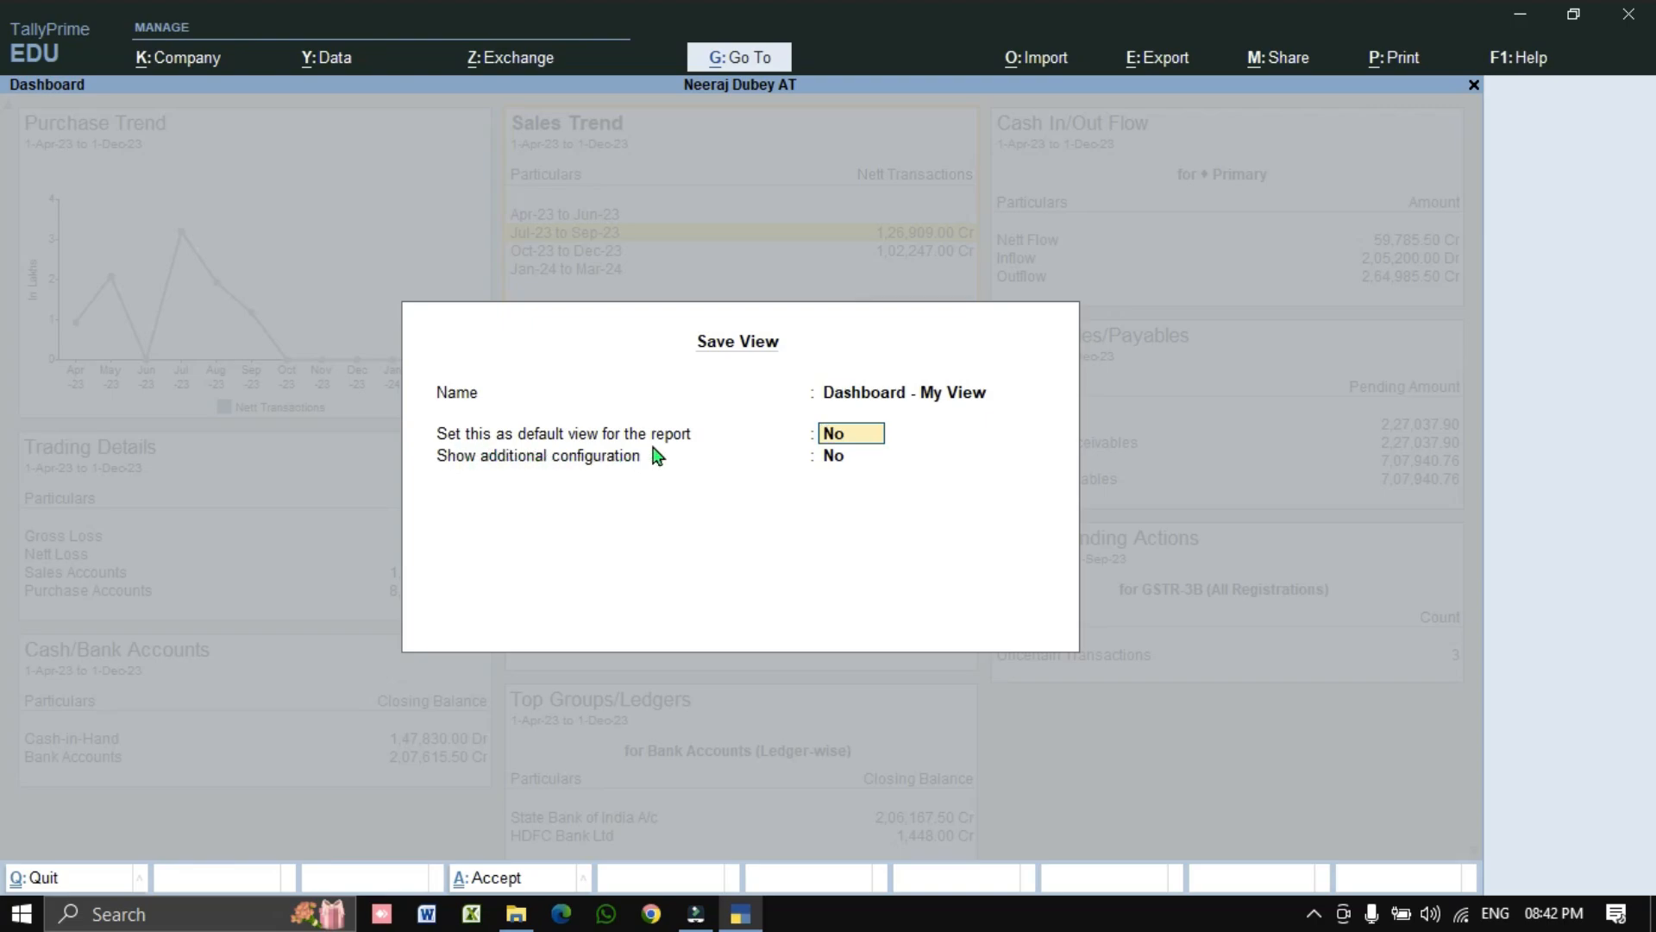
text(Y)
key(Return)
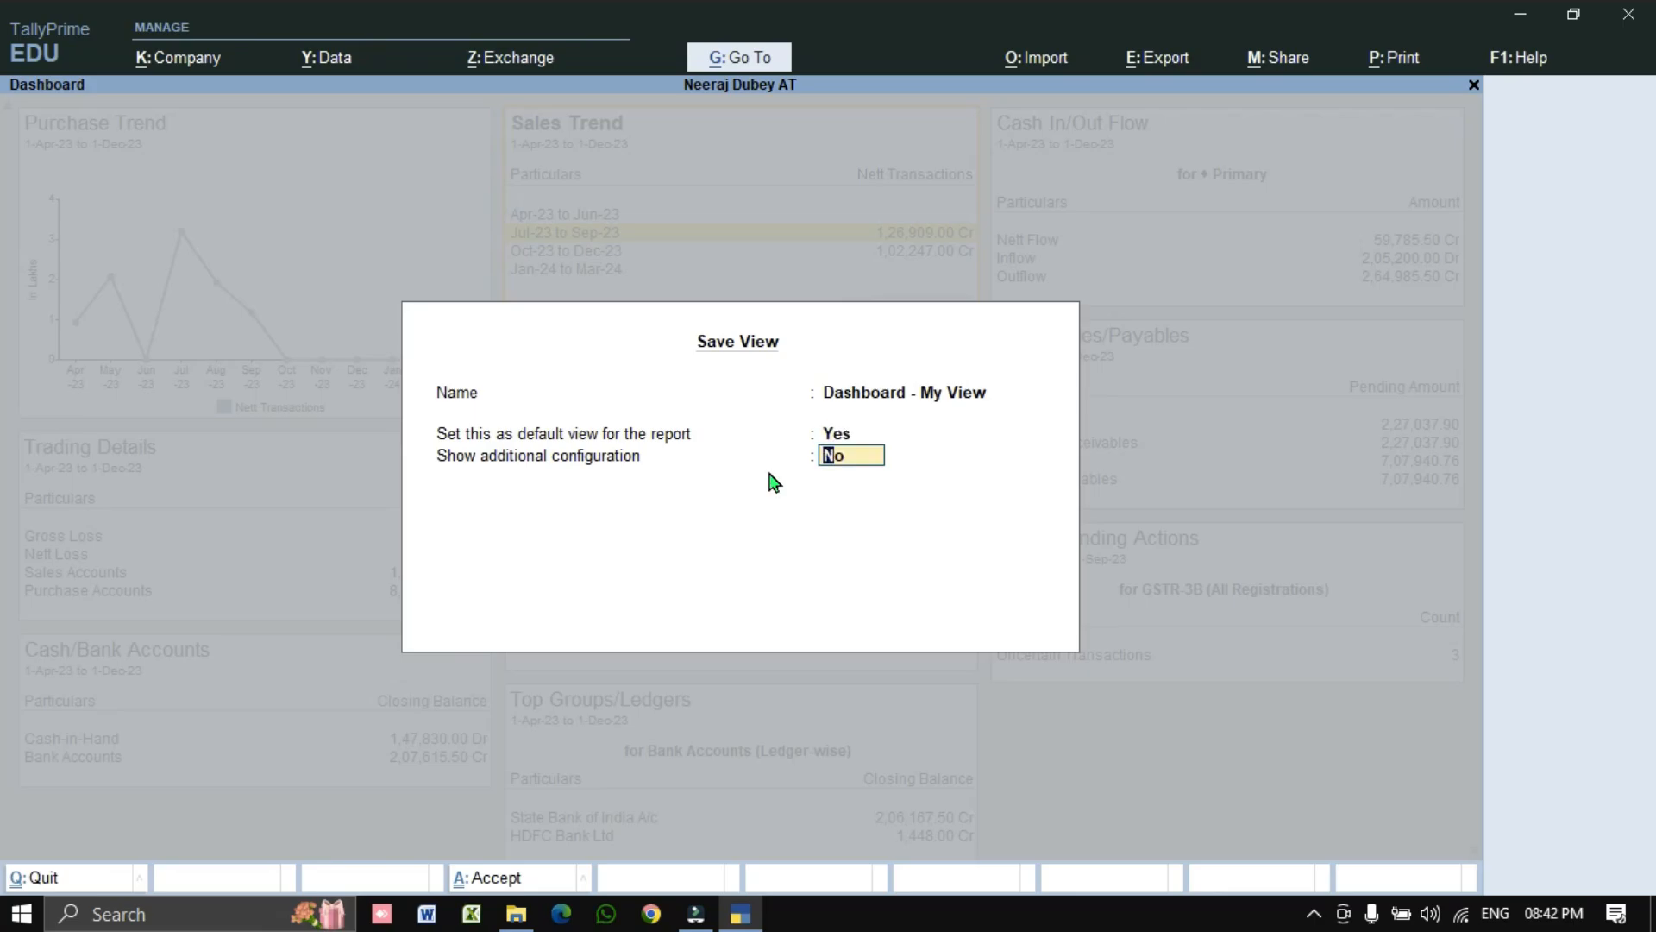
key(ctrl+a)
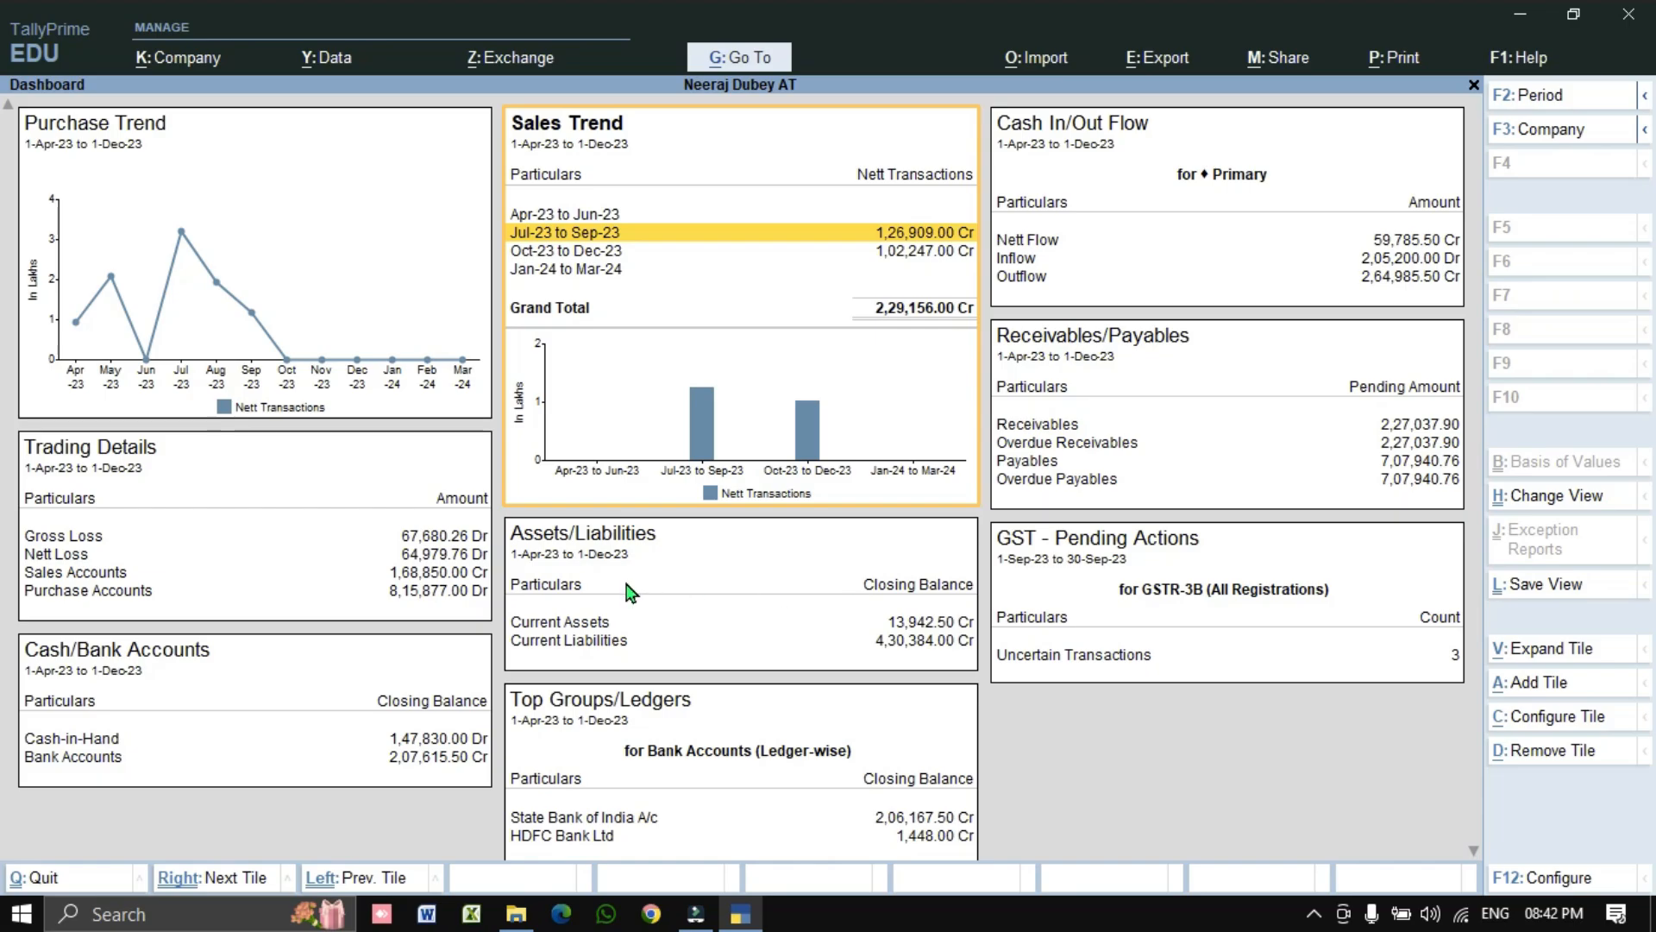
- Leave the dashboard, reopen it from the Gateway of Tally to check the default view, and select the Purchase Trend tile
key(Escape)
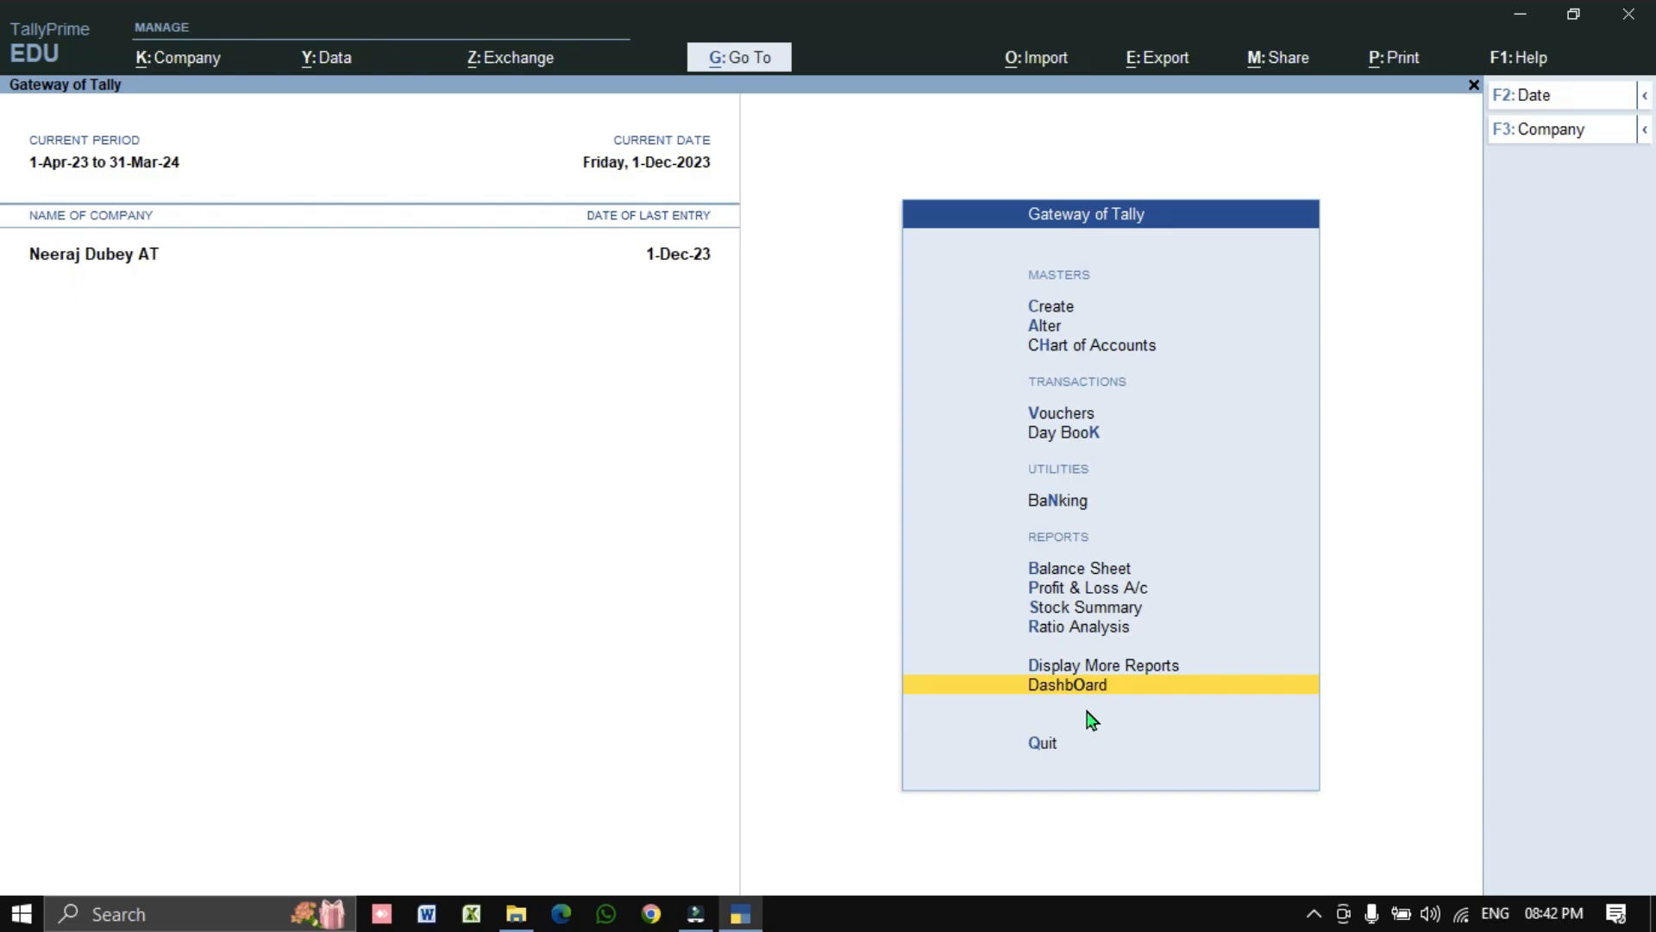
key(Return)
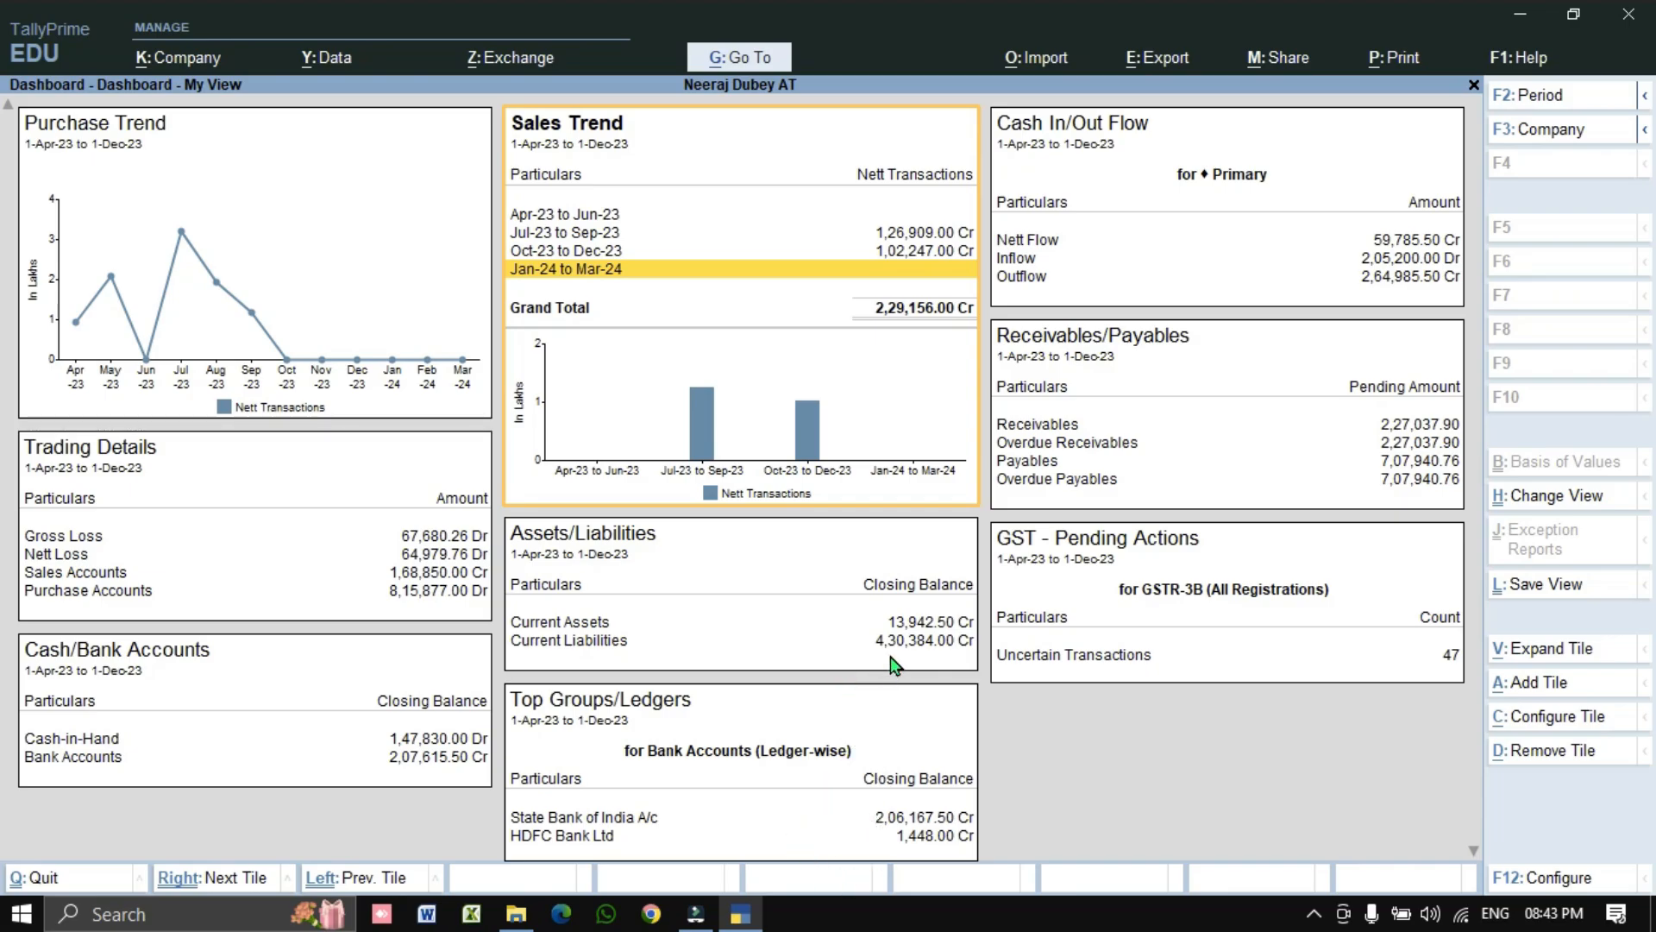
key(Left)
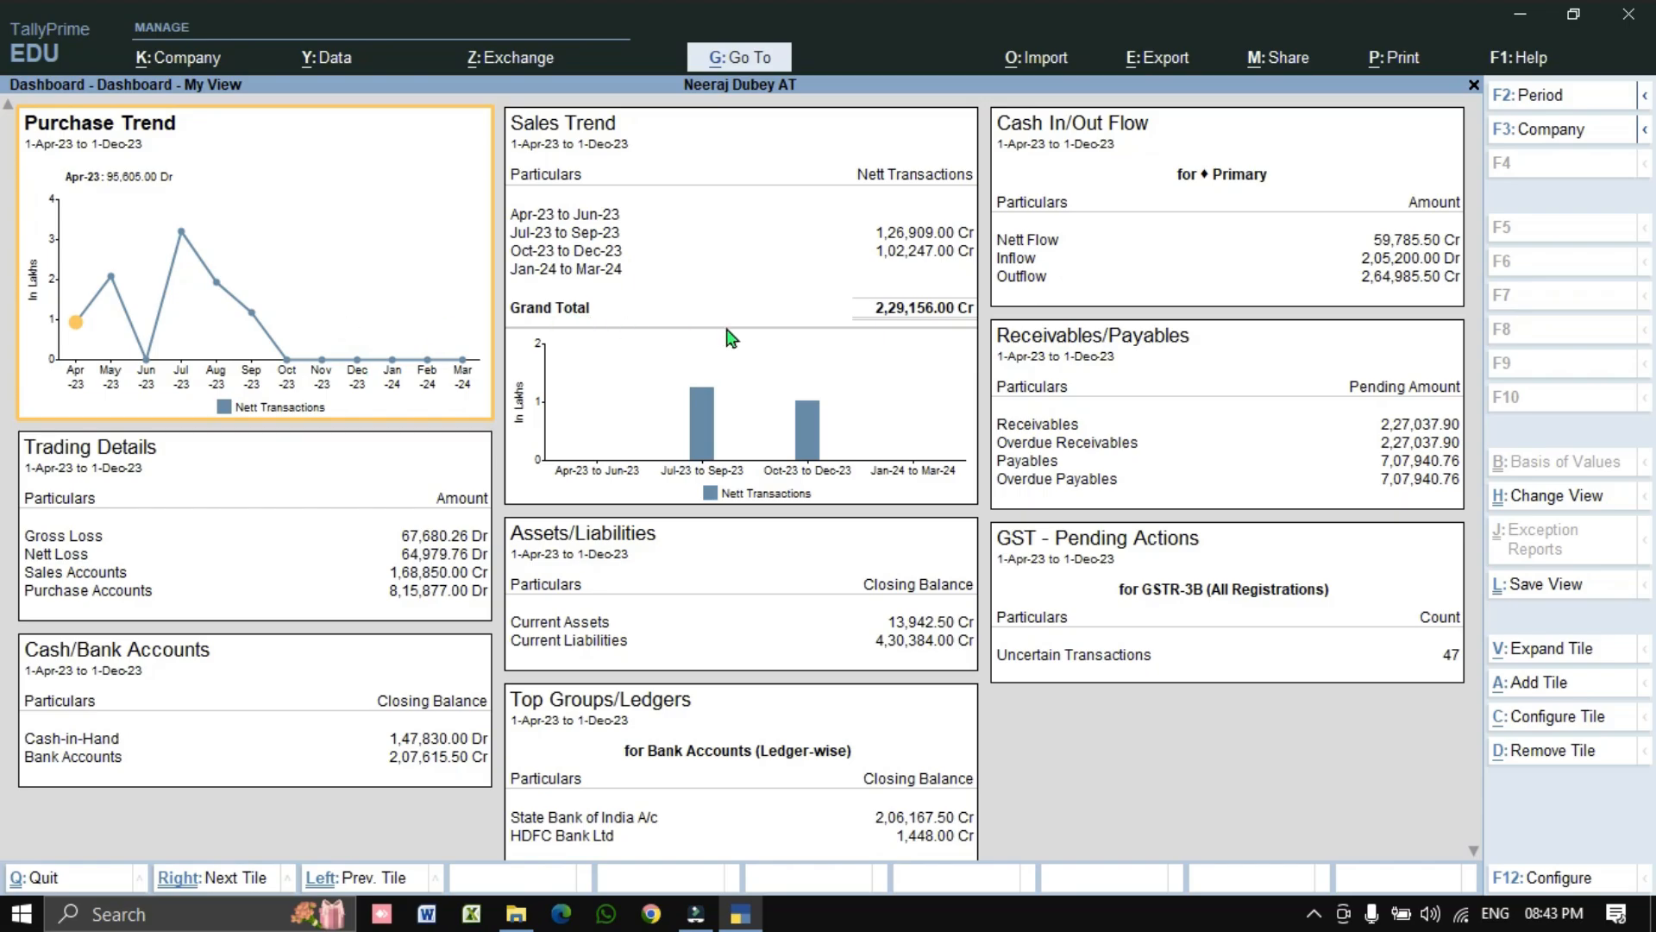
- Set Show Vertical Dashboard to Yes and look through the tiles down to GST - Pending Actions
click(1560, 880)
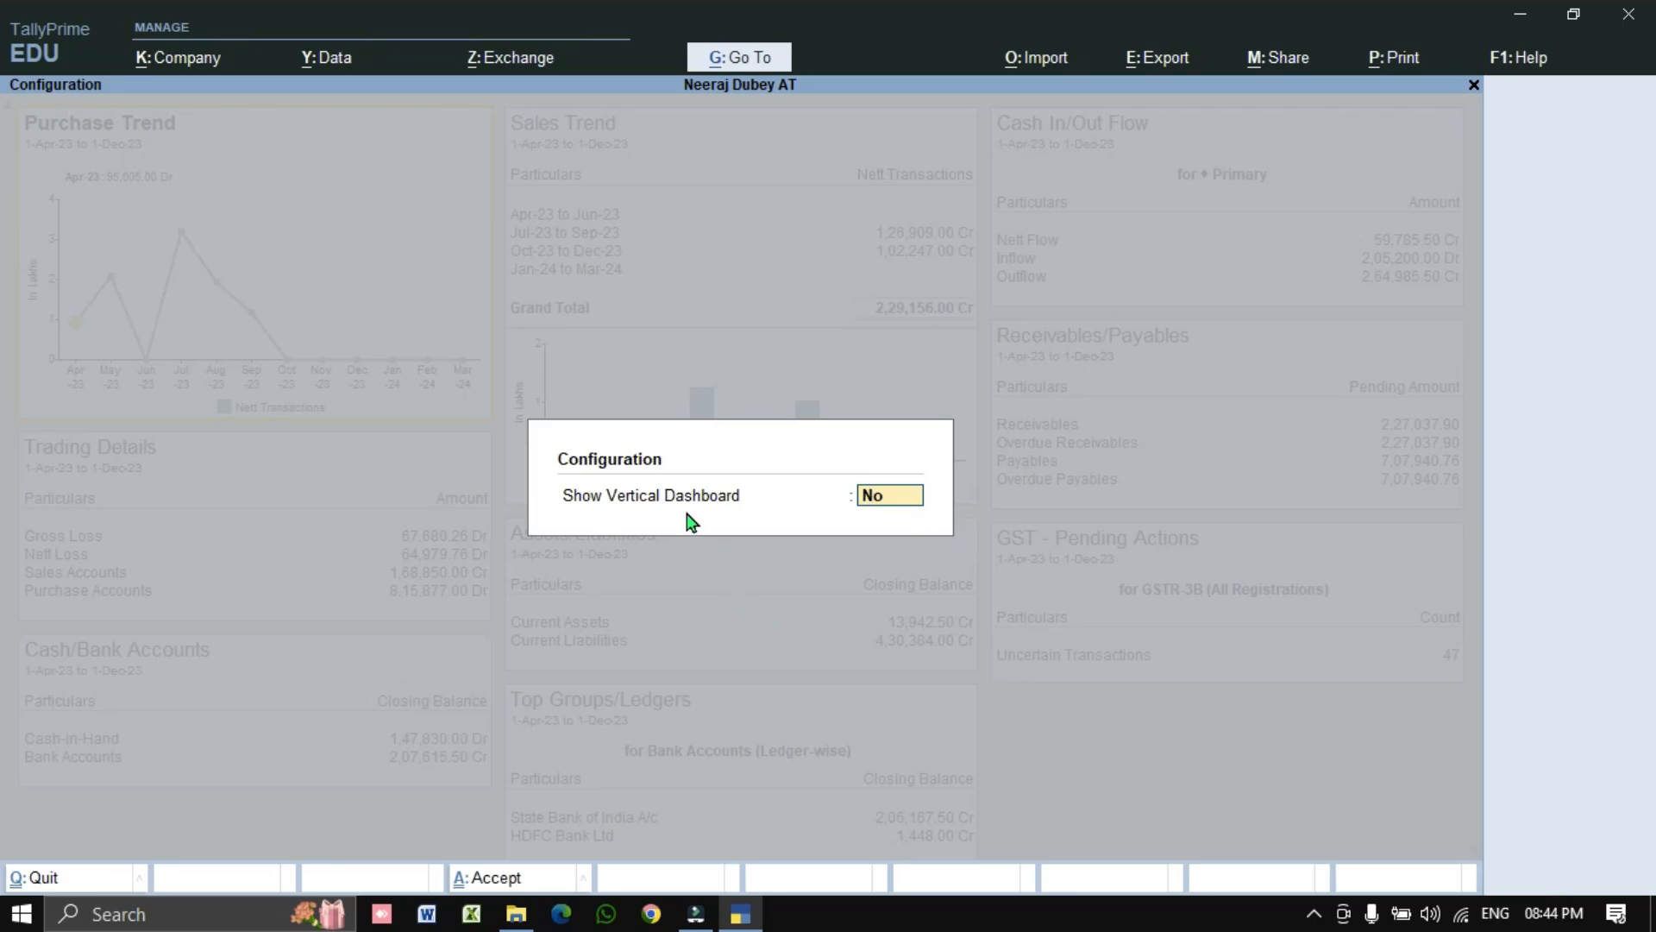
text(Y)
key(Return)
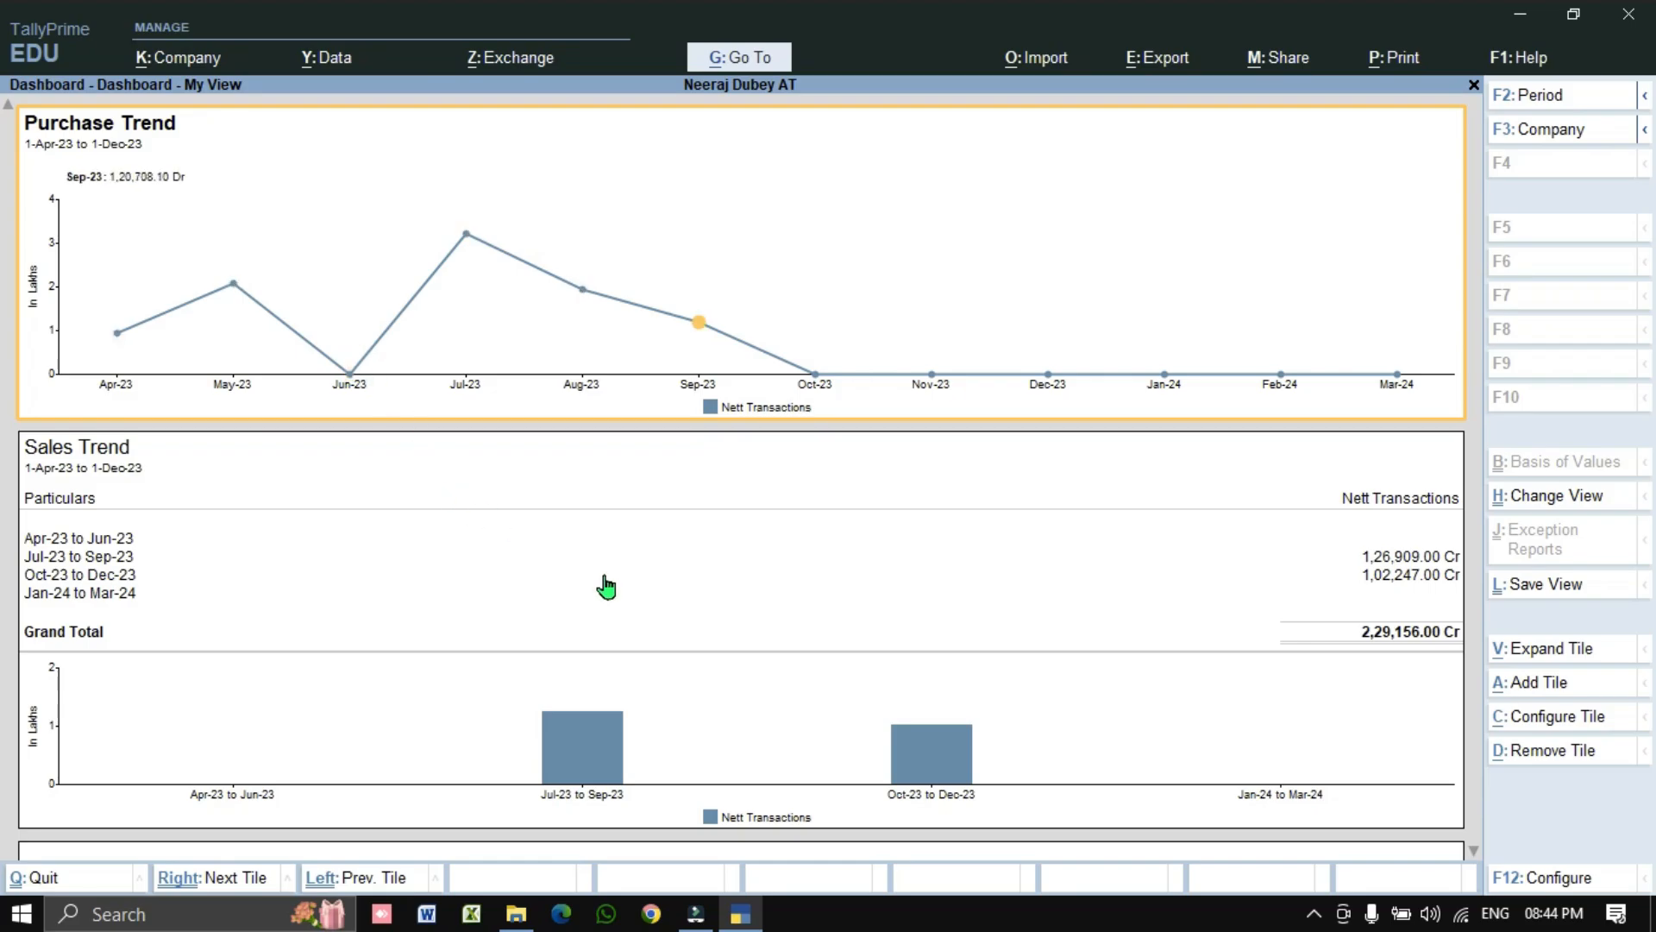
scroll(607, 587, down, 10)
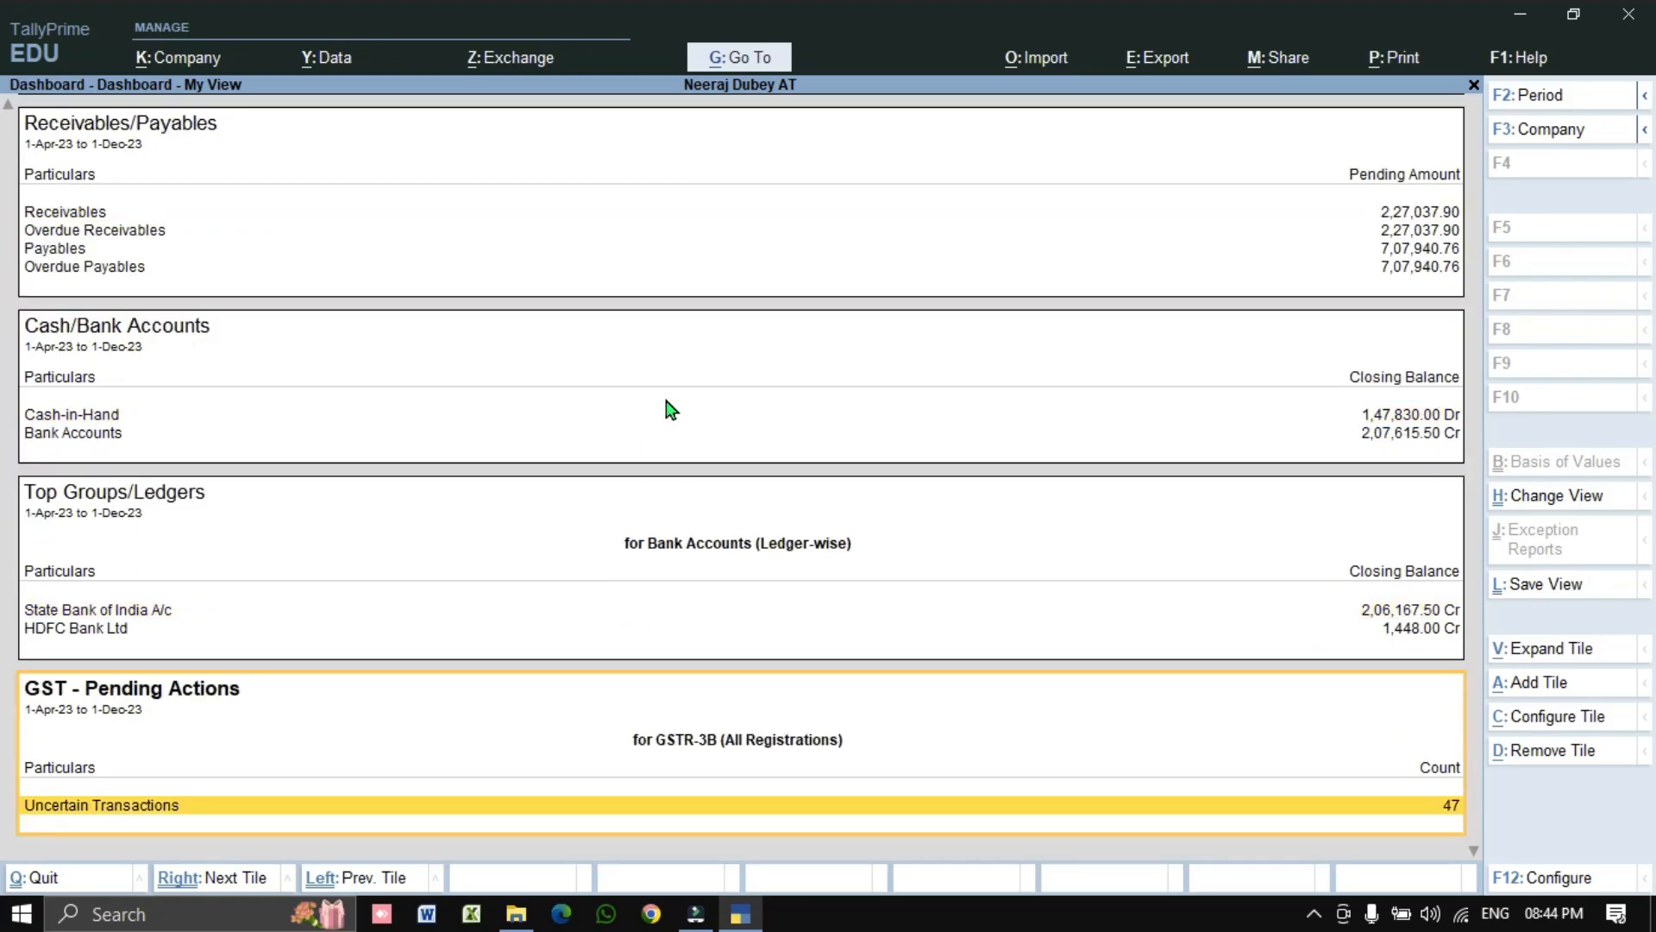
- Quit the vertical dashboard without saving the change and reopen the dashboard in its saved view
key(Escape)
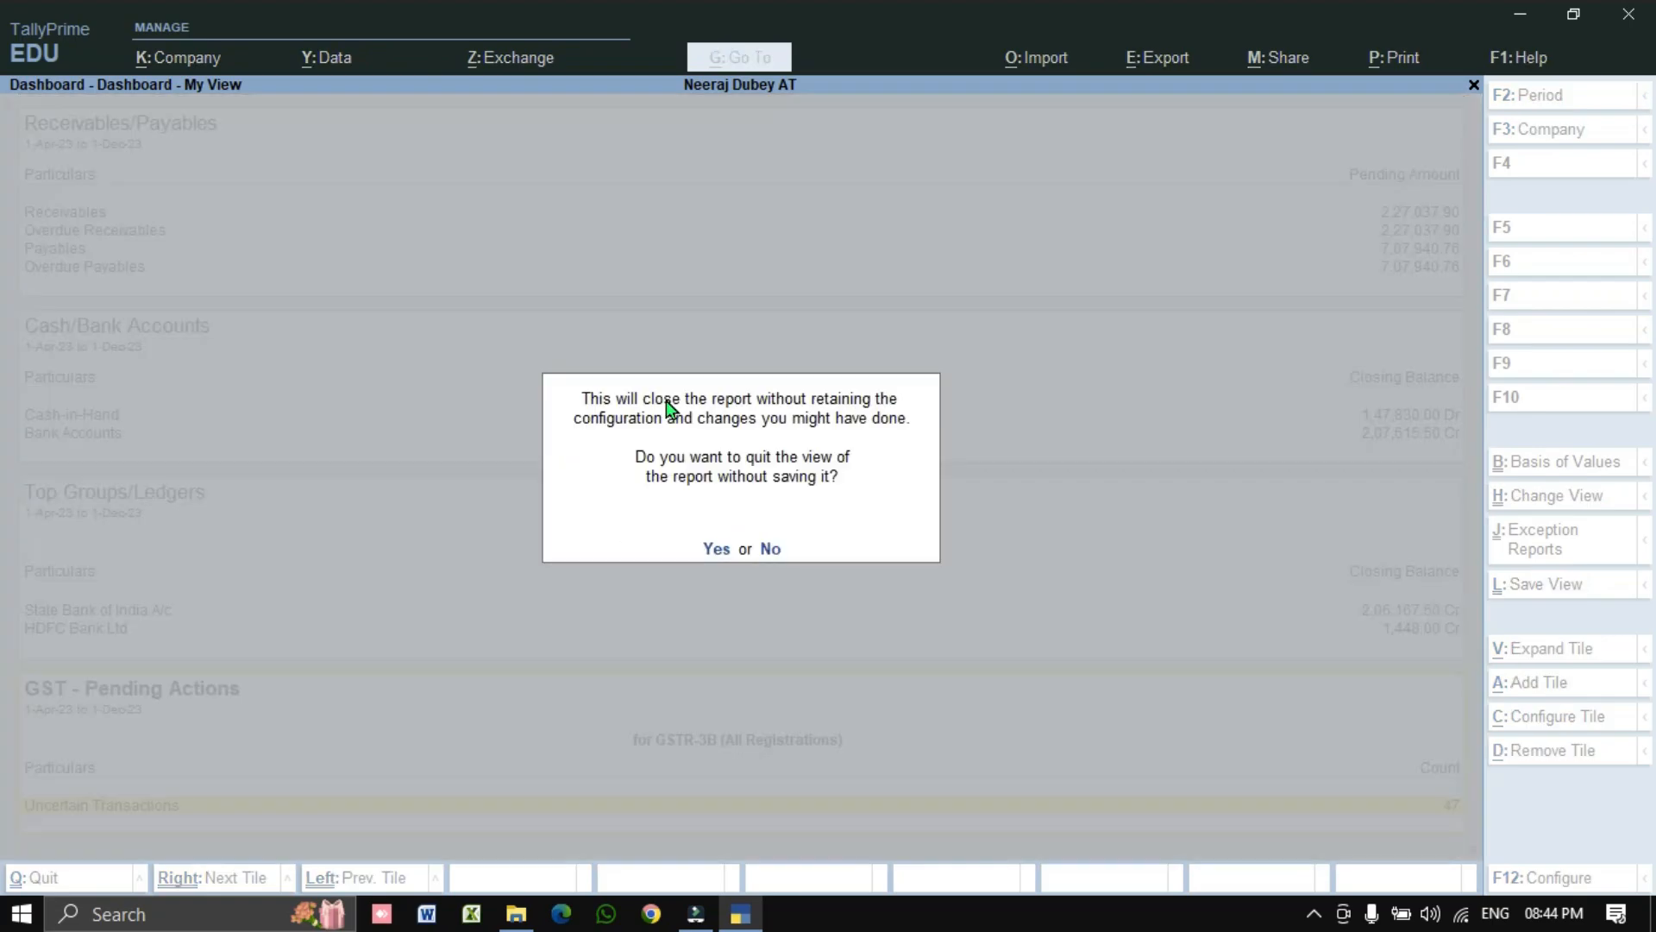
key(Return)
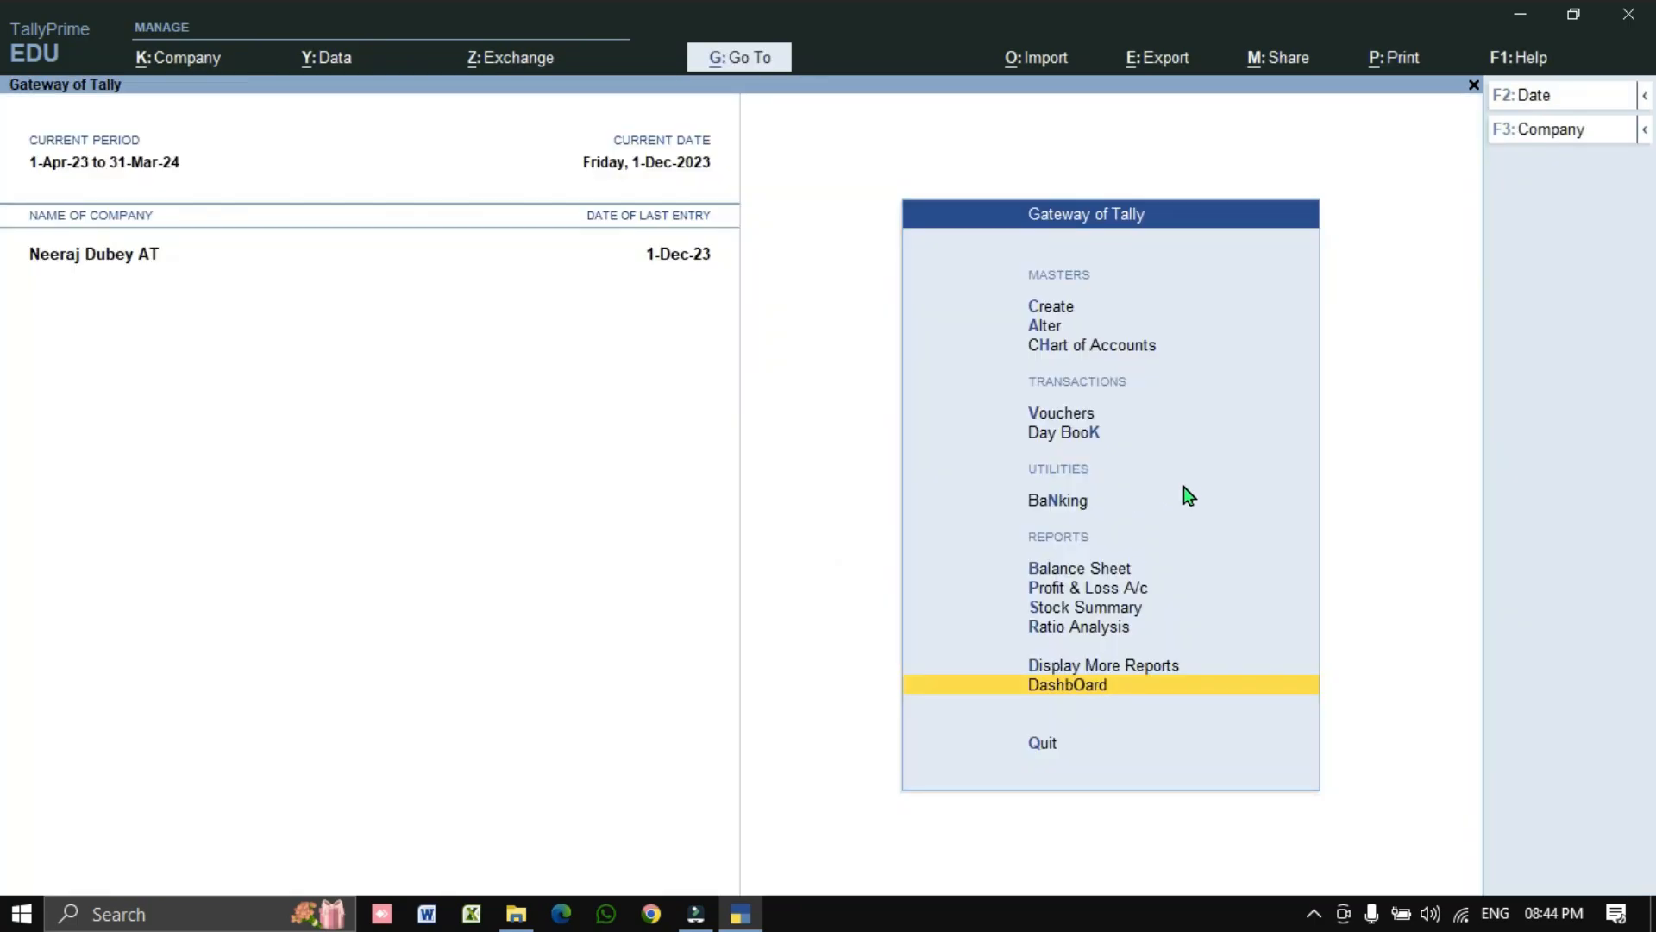
key(Return)
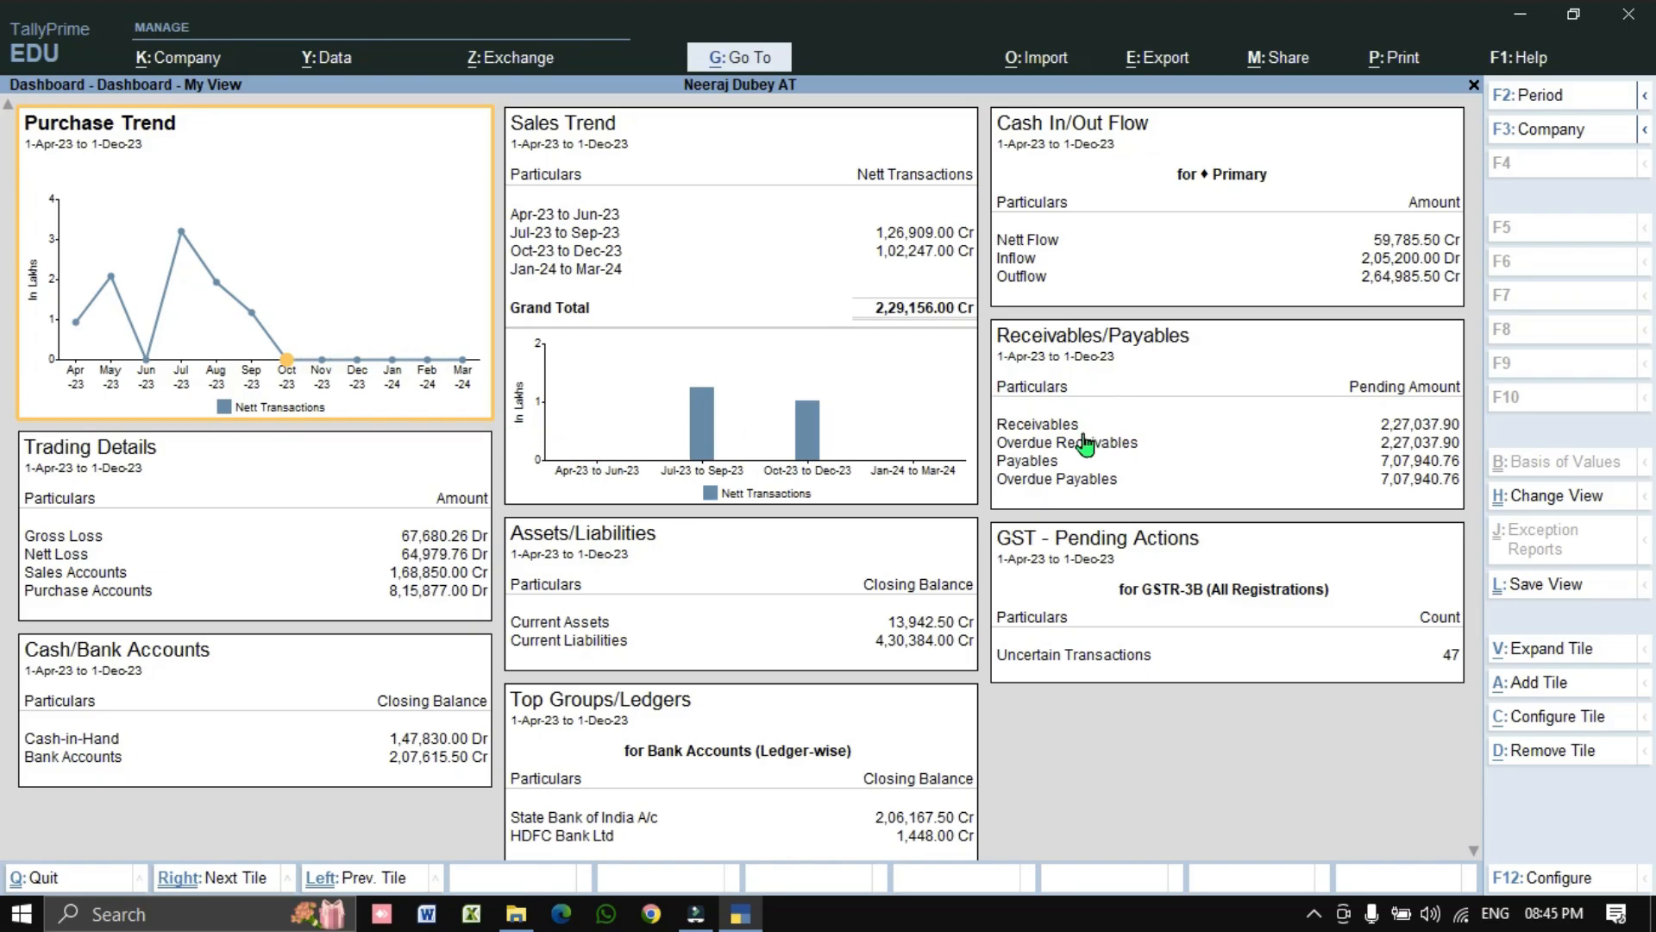
- Open the print preview for all tiles of the dashboard
click(217, 282)
click(1409, 57)
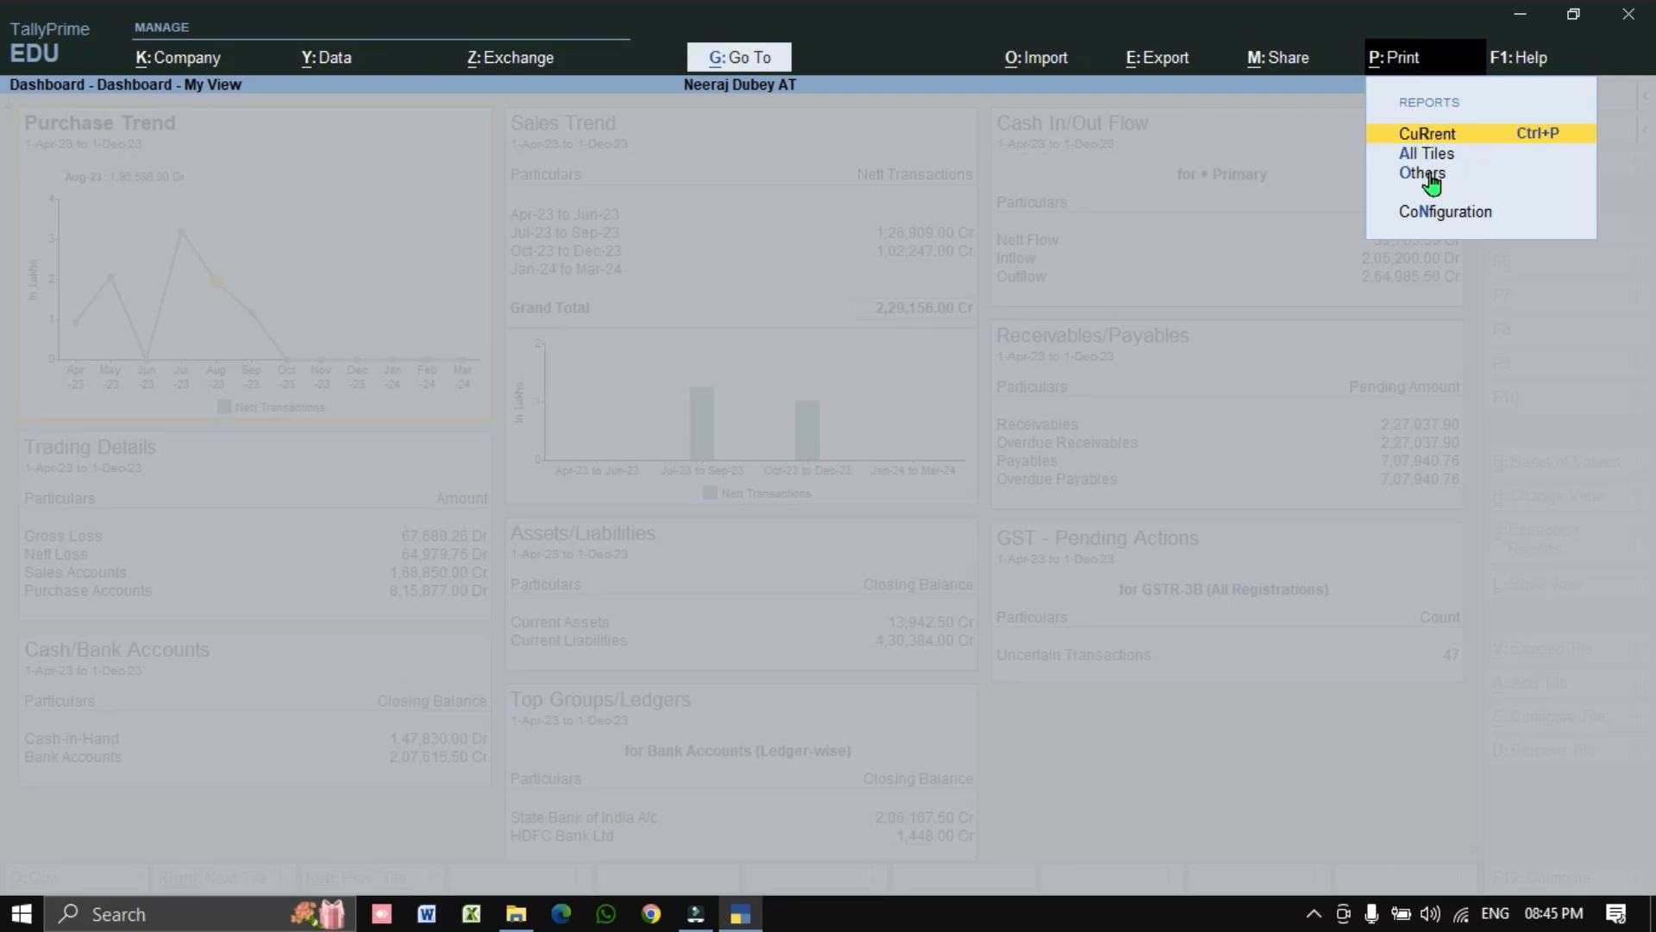
key(Down)
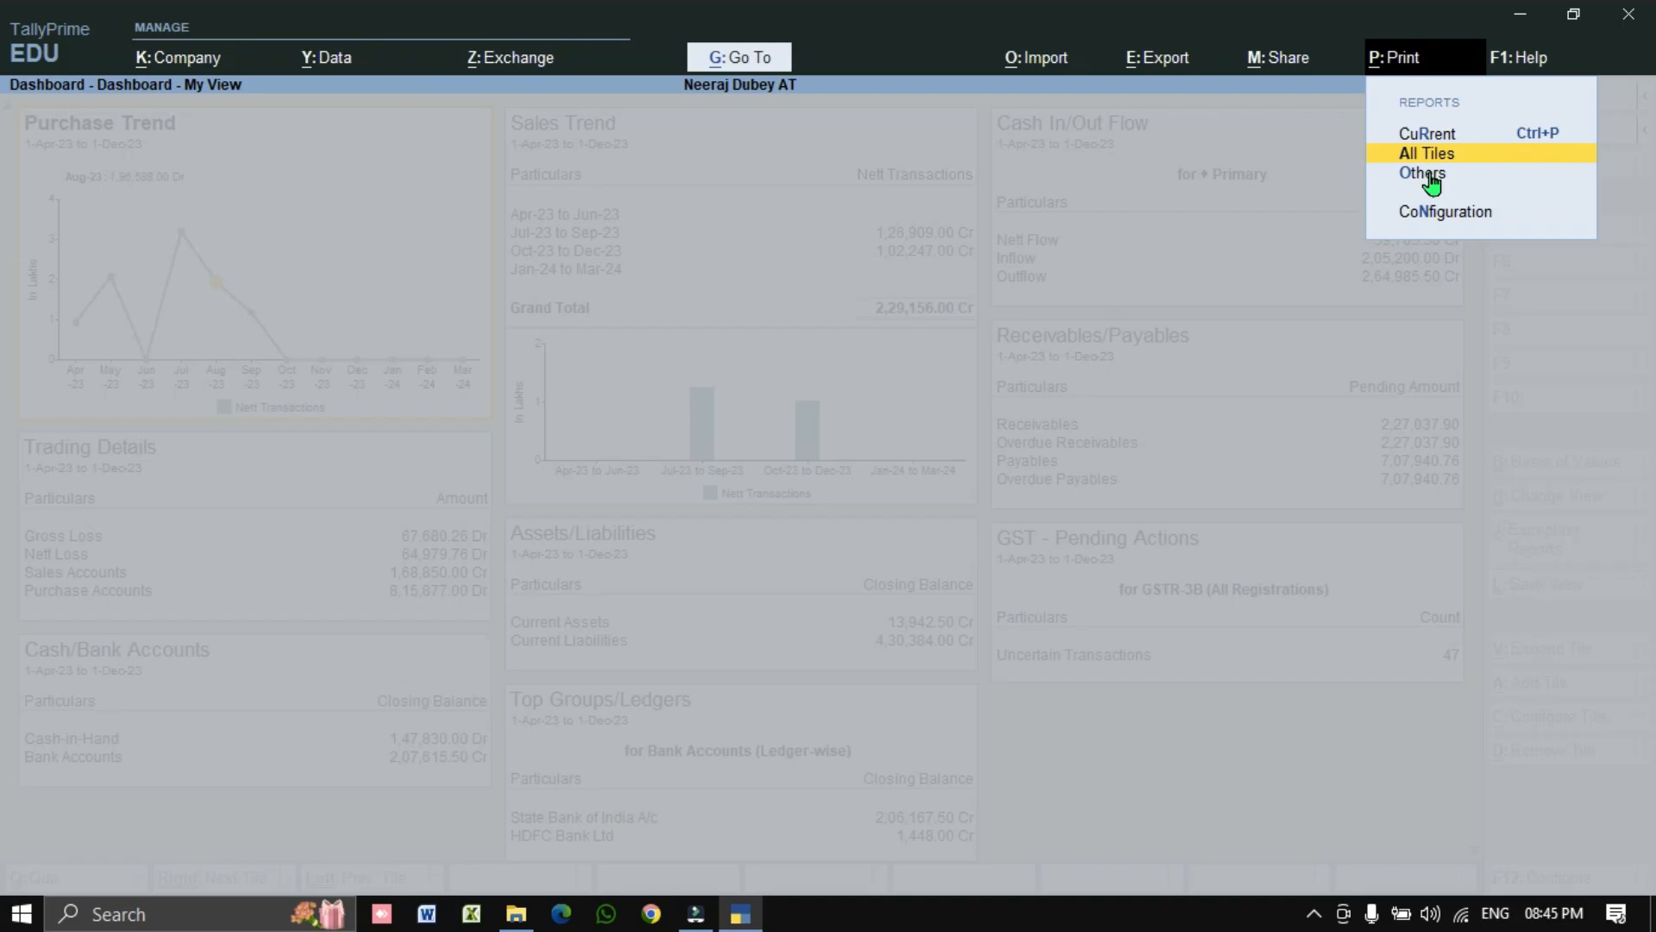
key(Return)
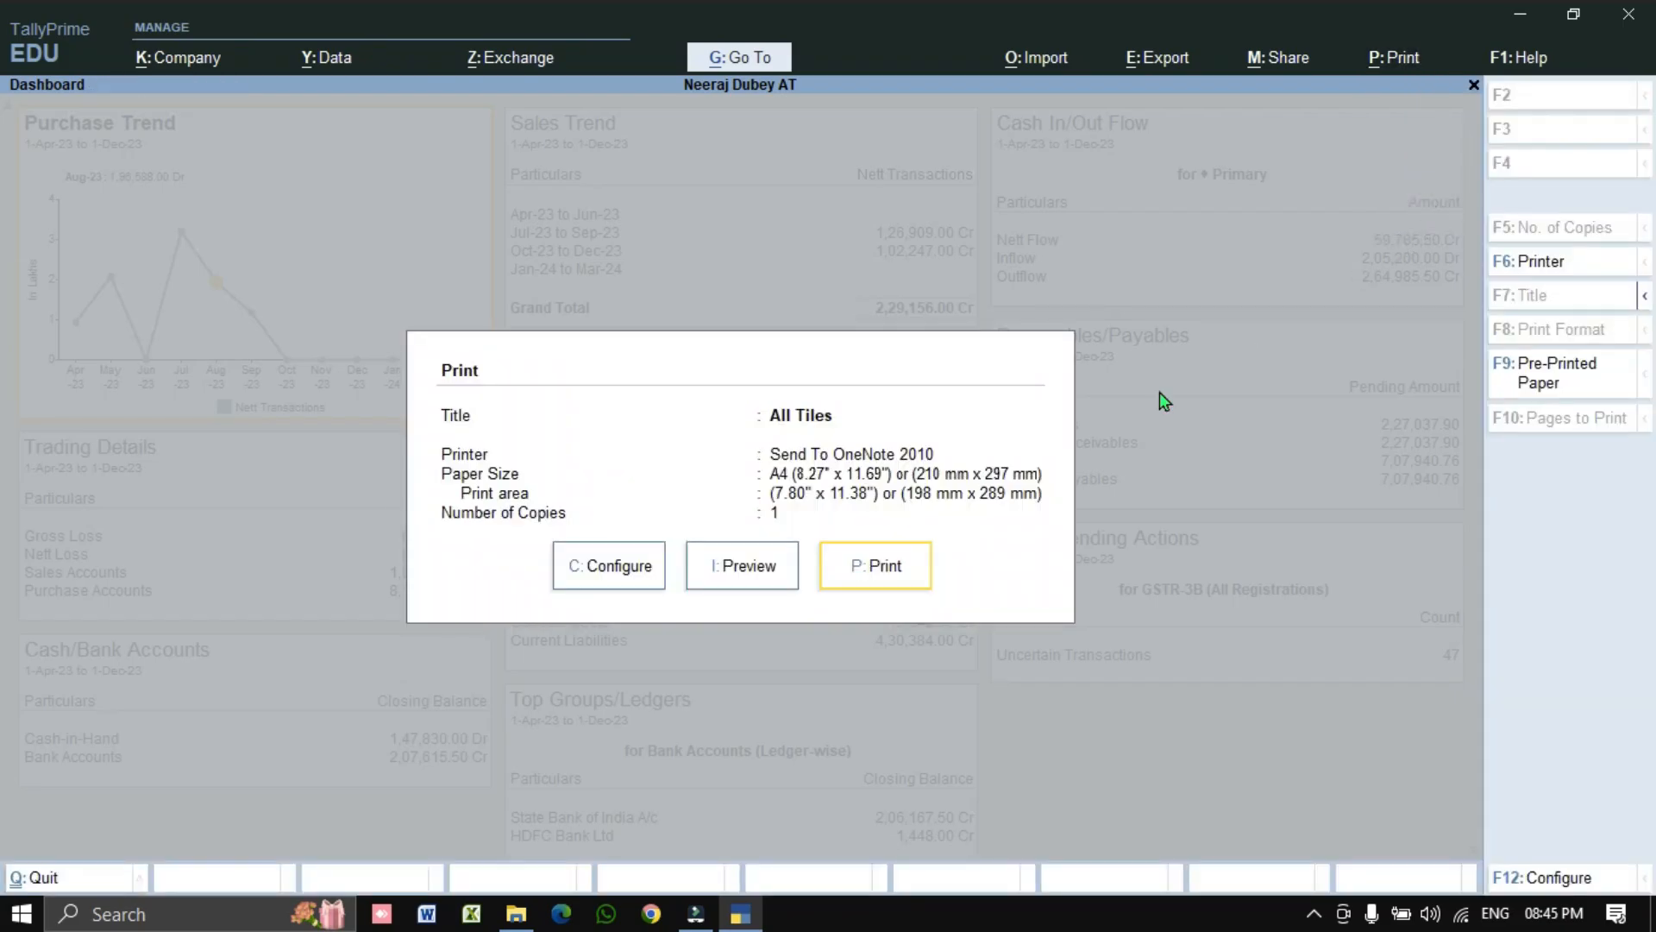
click(770, 573)
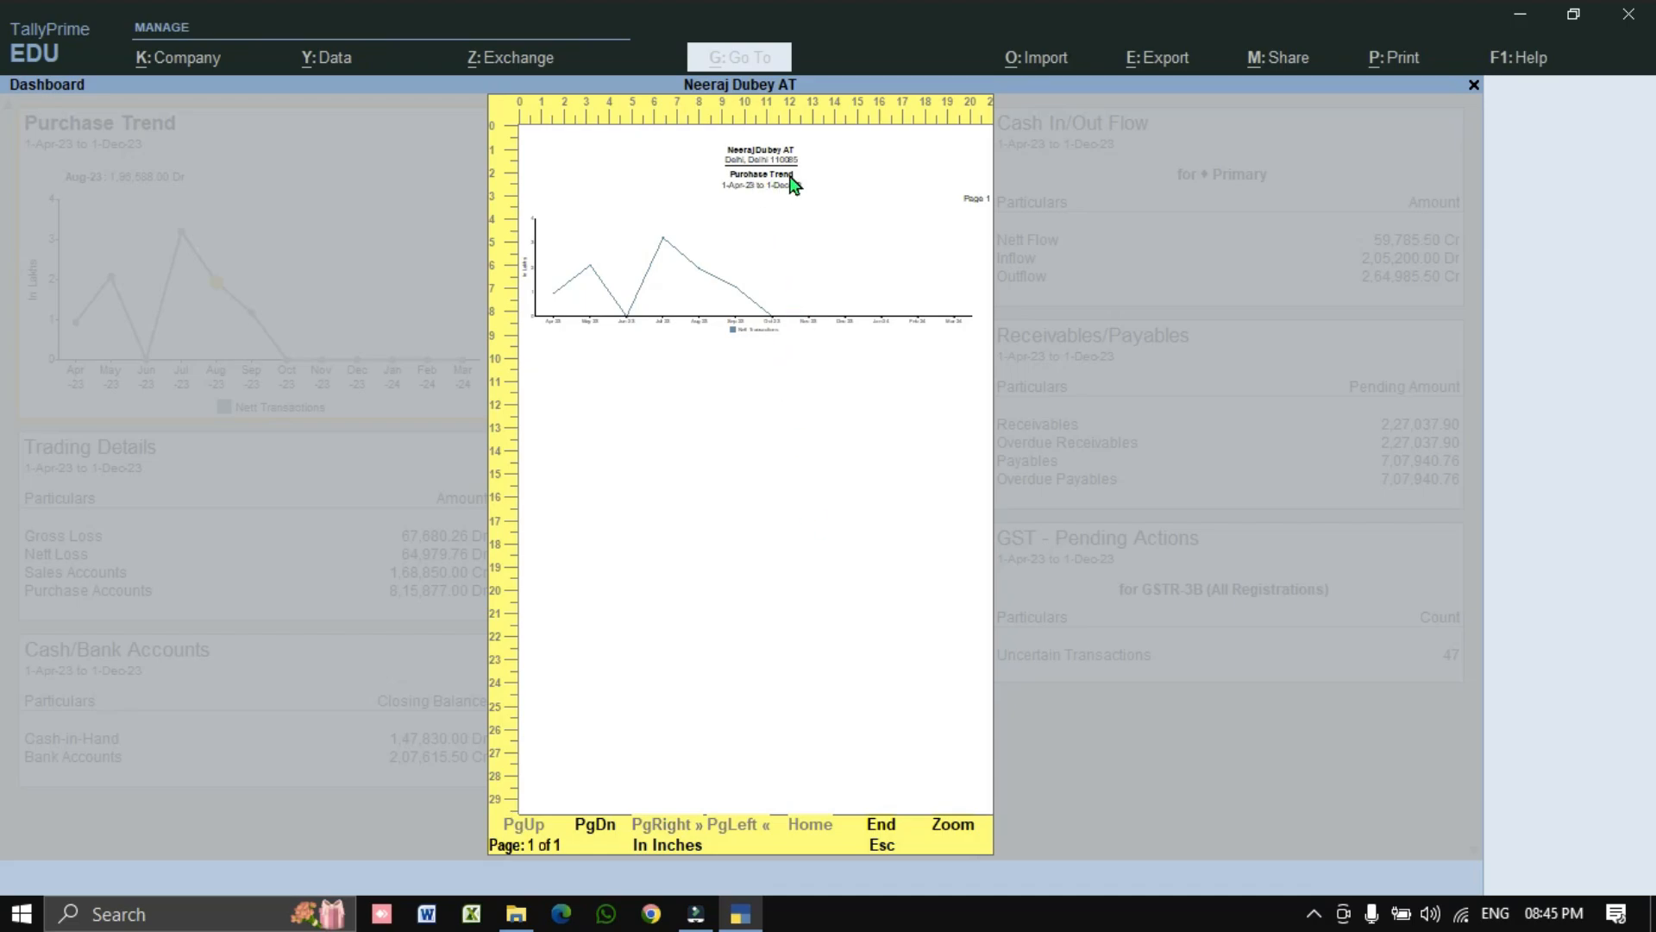
- Page through the all-tiles preview to the GST - Pending Actions page and return to the dashboard without printing
key(Page_Down)
key(Page_Down)
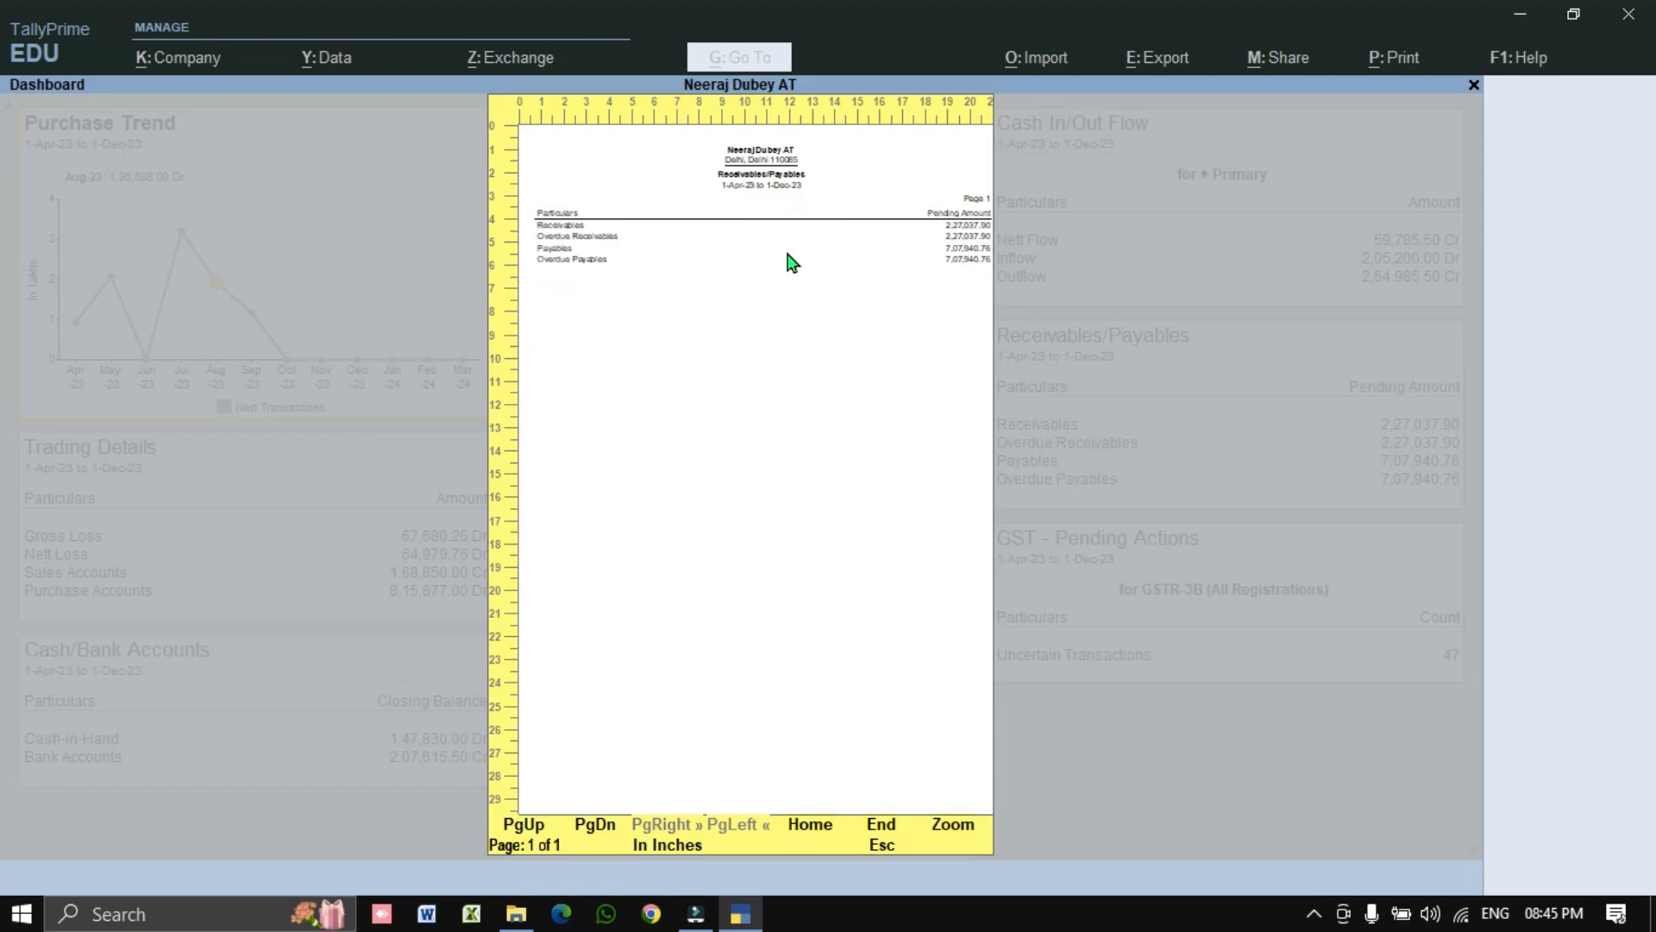
key(Page_Down)
key(Page_Down)
key(Page_Down)
key(Page_Down)
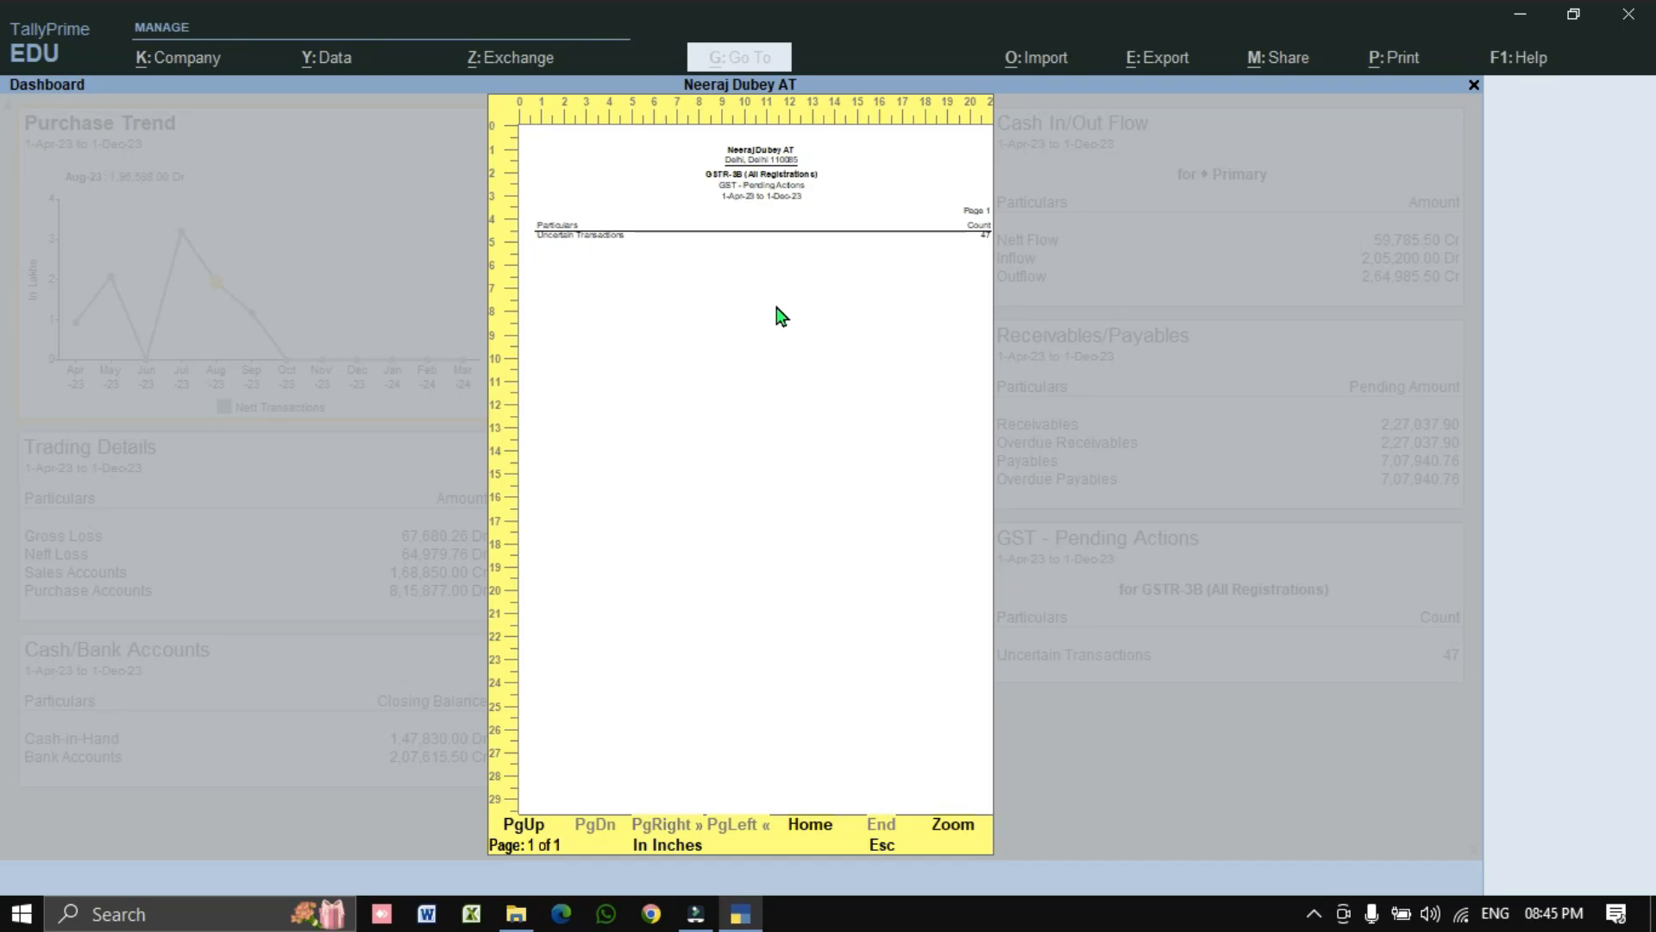
key(Escape)
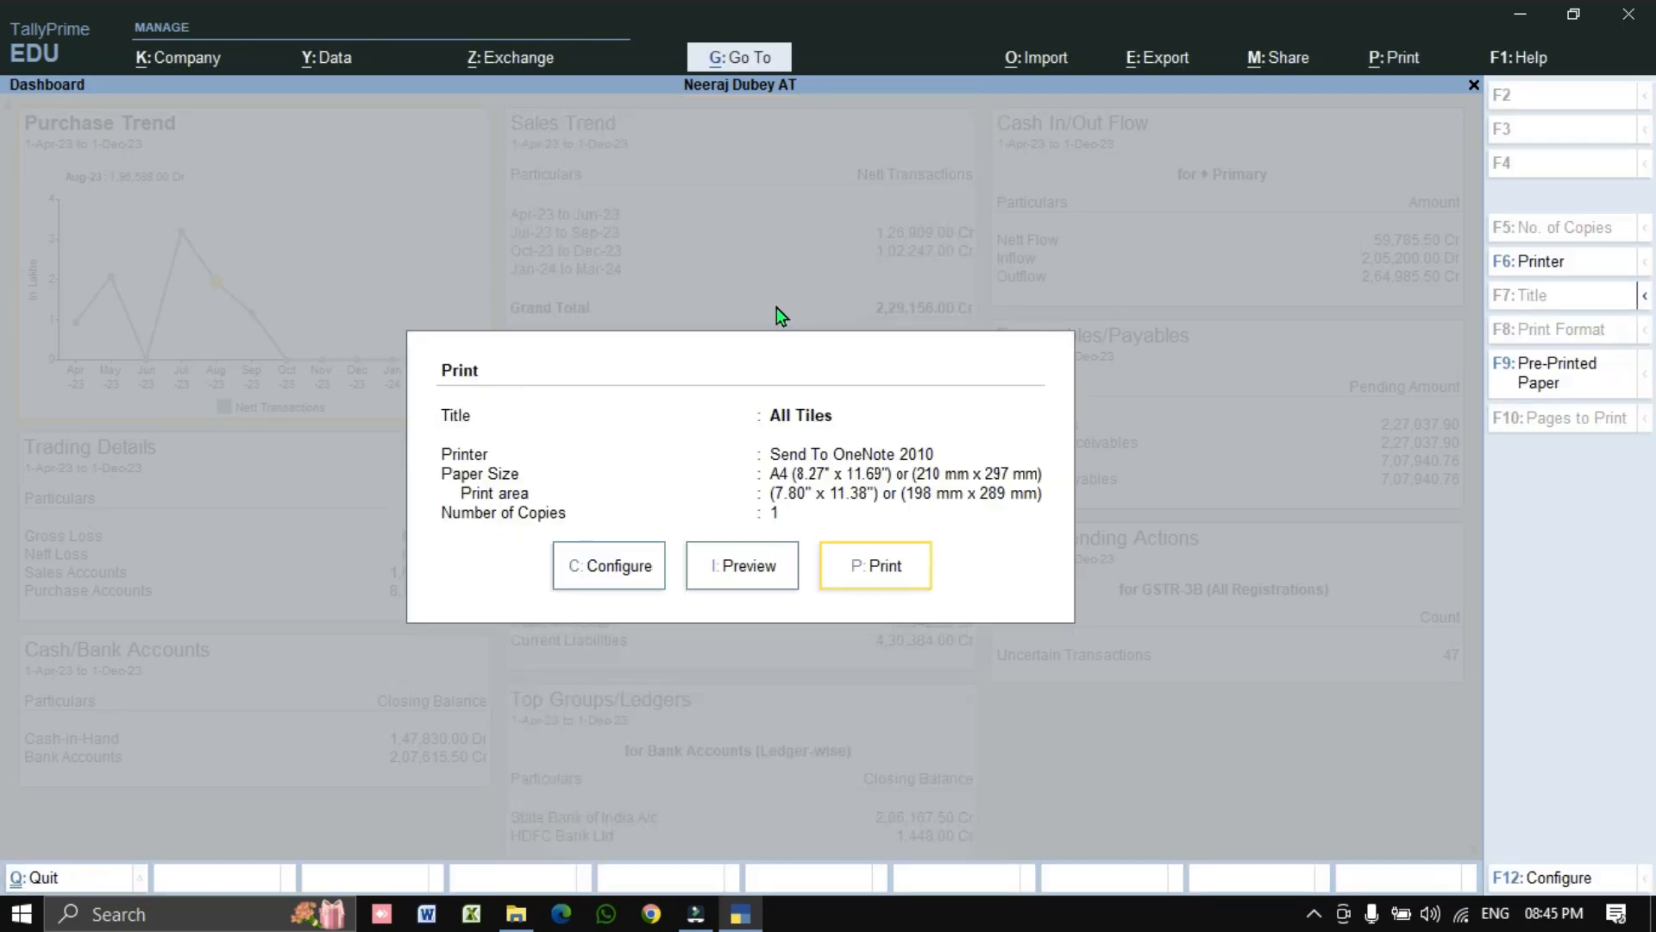
key(Escape)
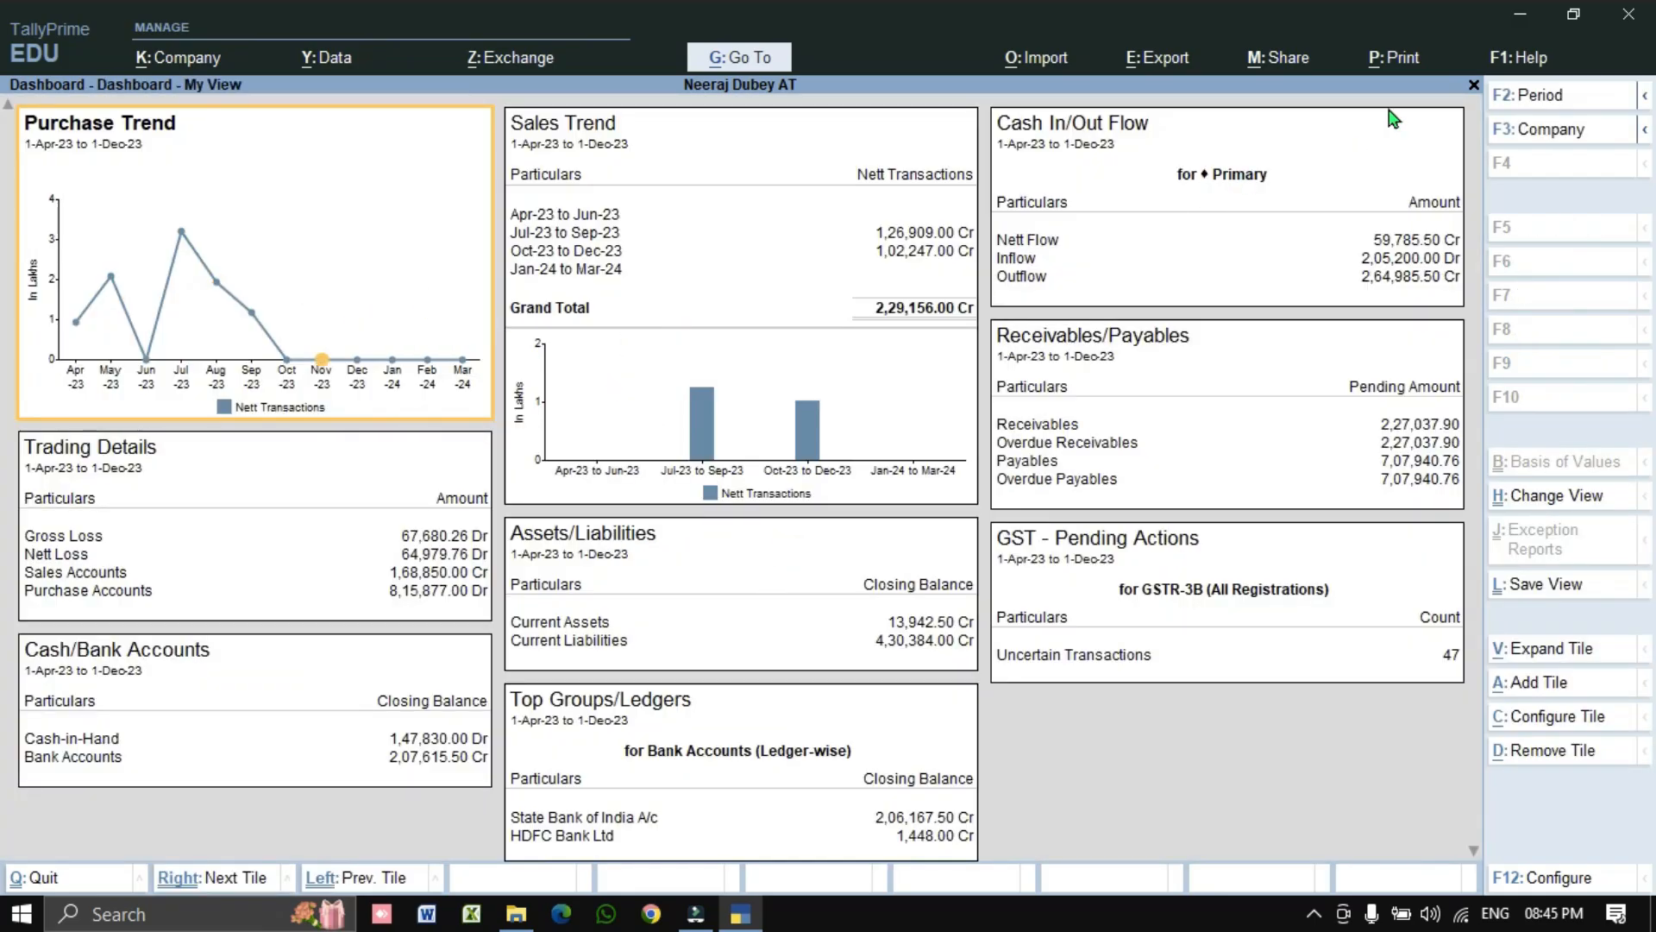
- Preview the printout of only the current Purchase Trend tile and return to the dashboard without printing
click(1398, 58)
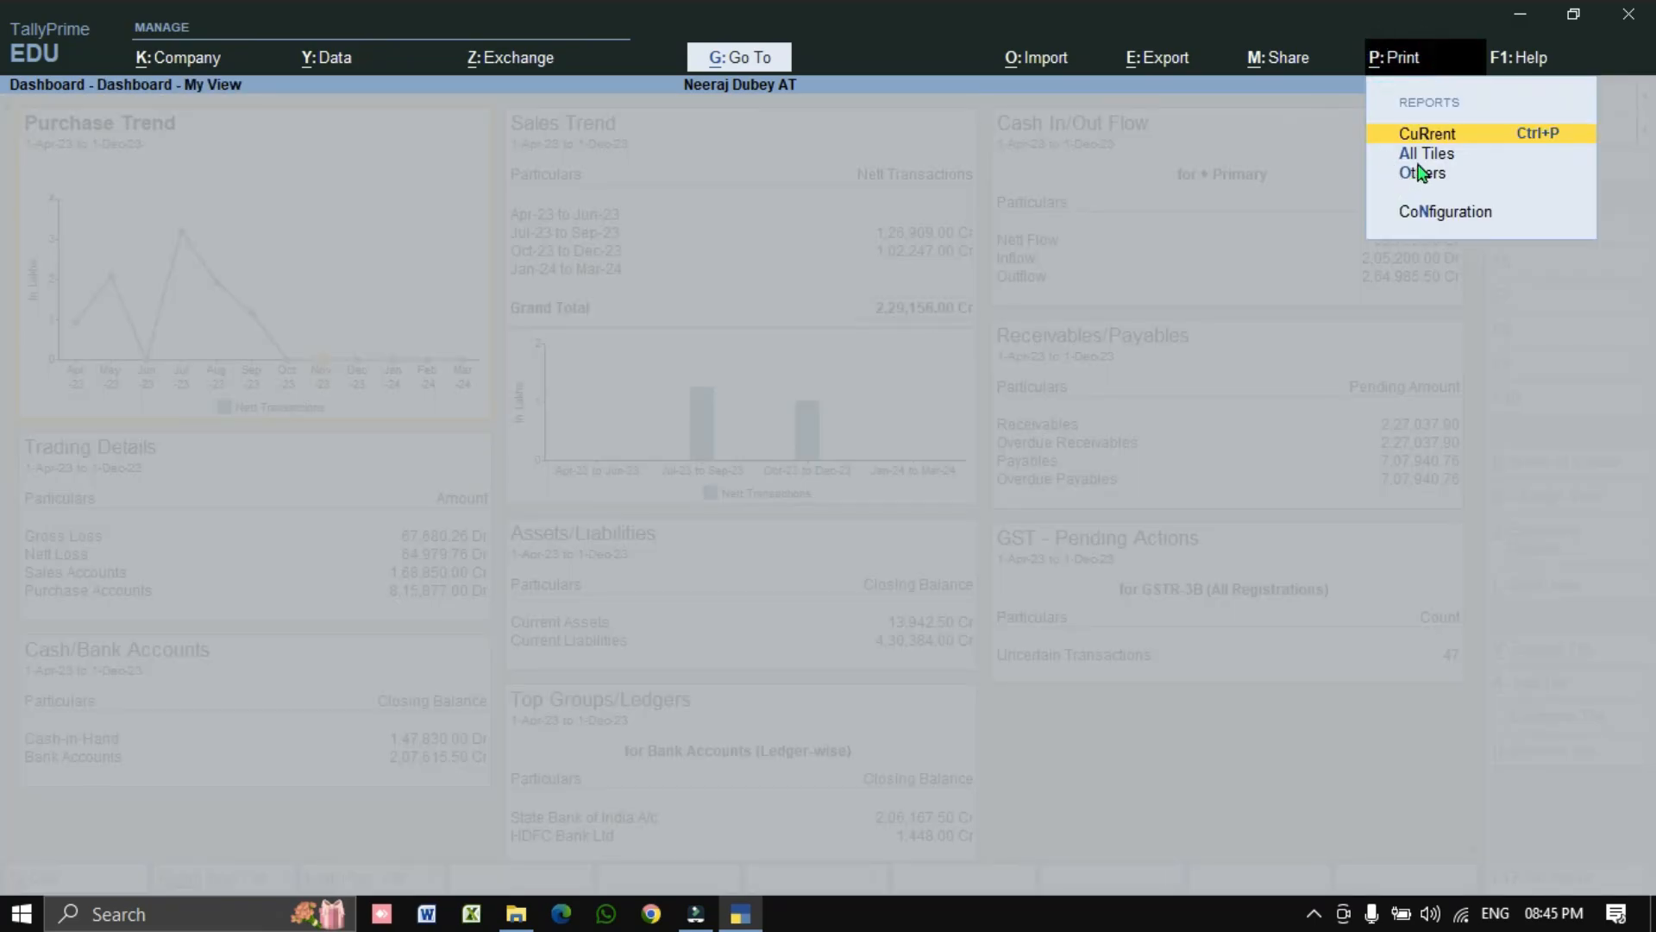
click(1438, 140)
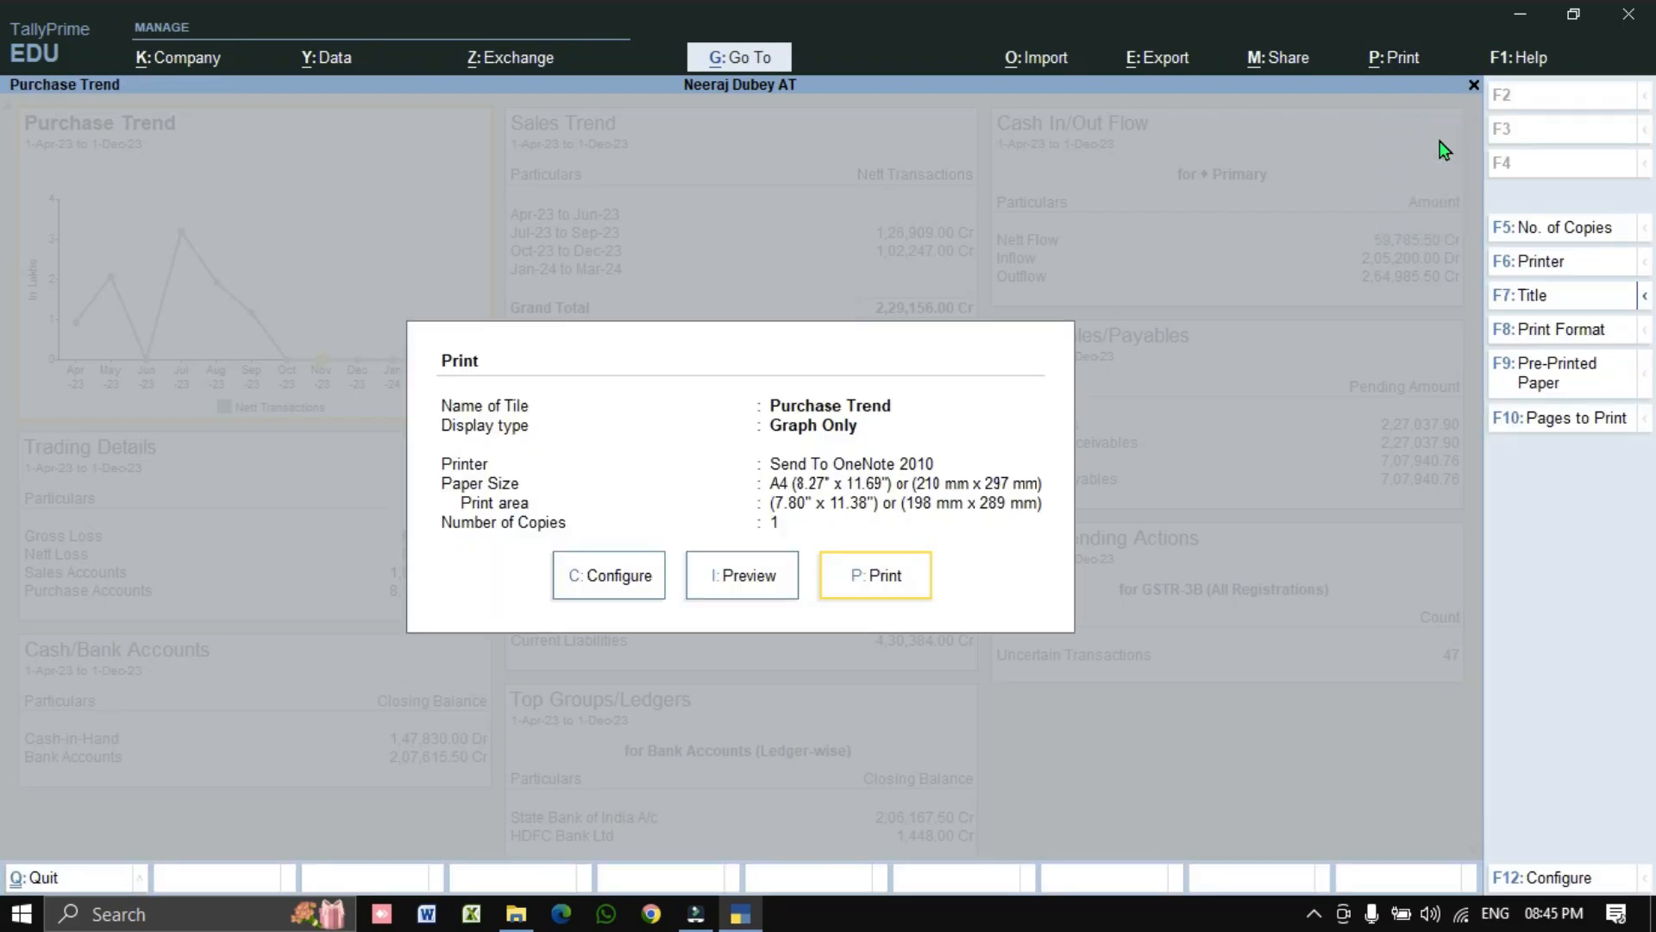
click(731, 578)
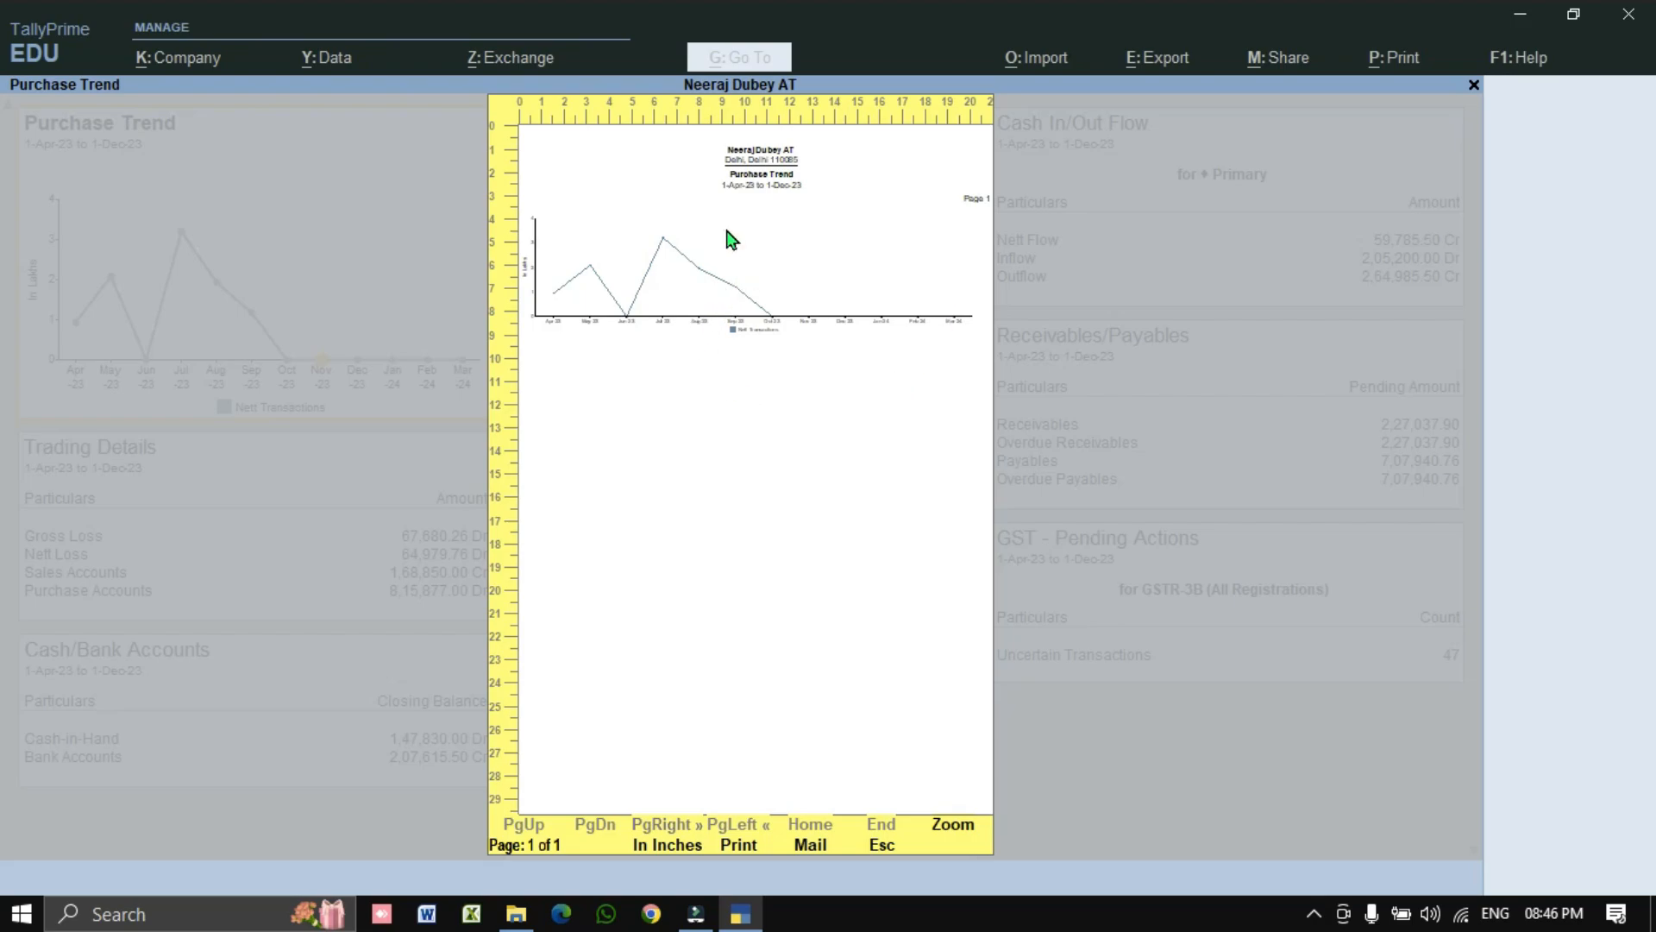
key(Escape)
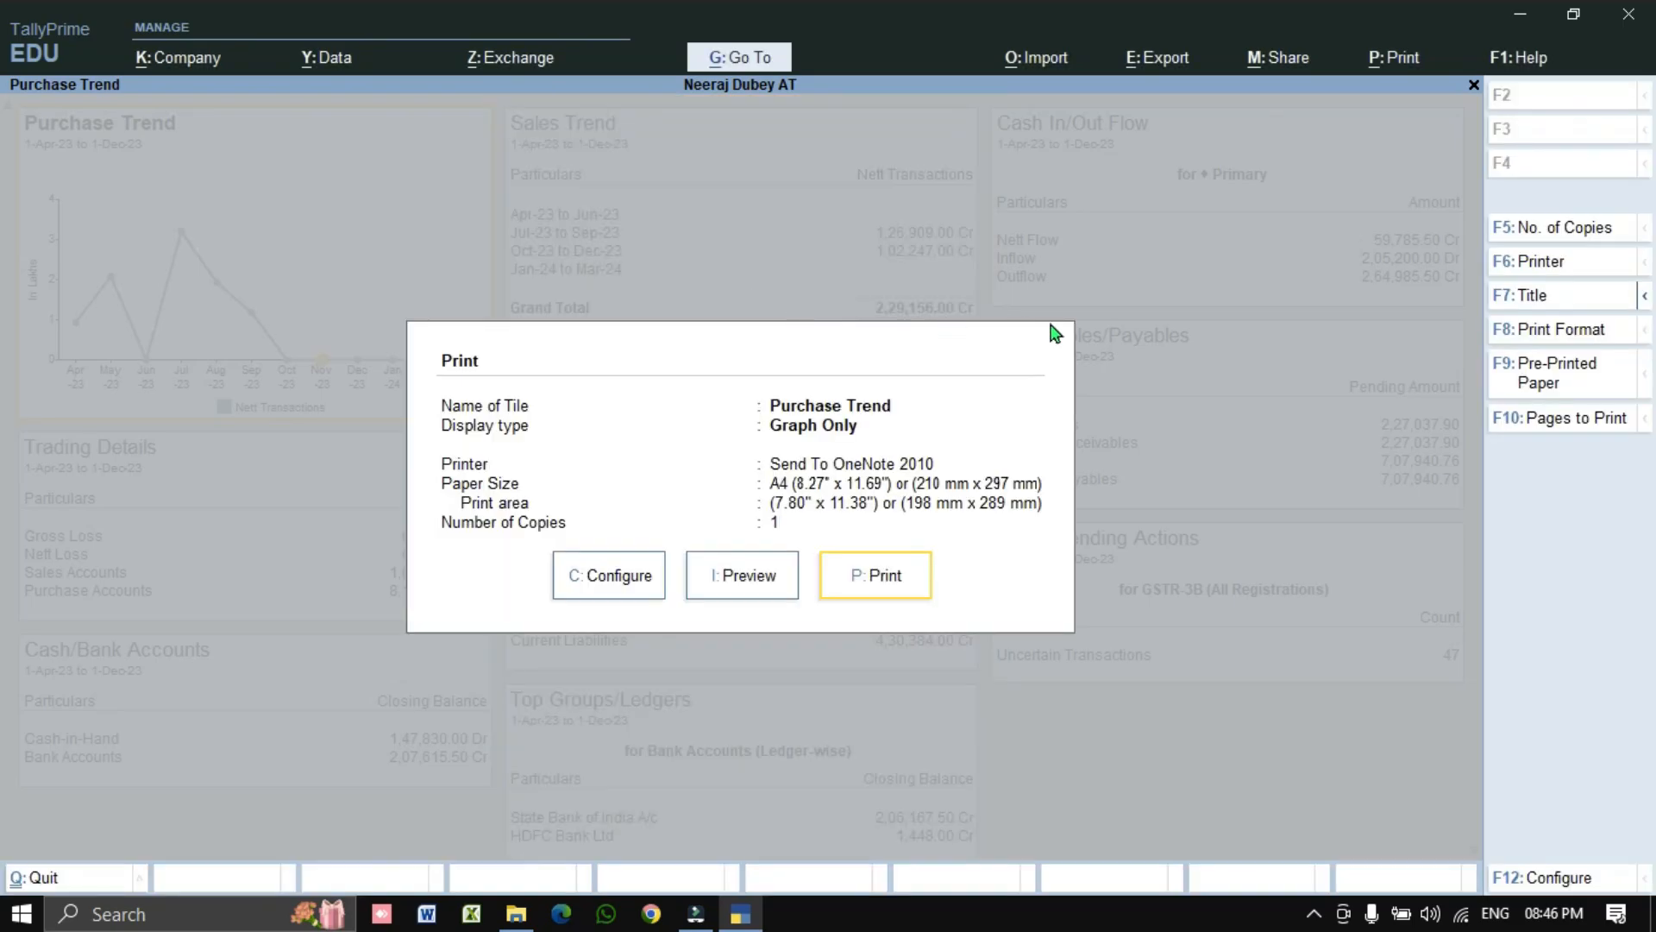
key(Escape)
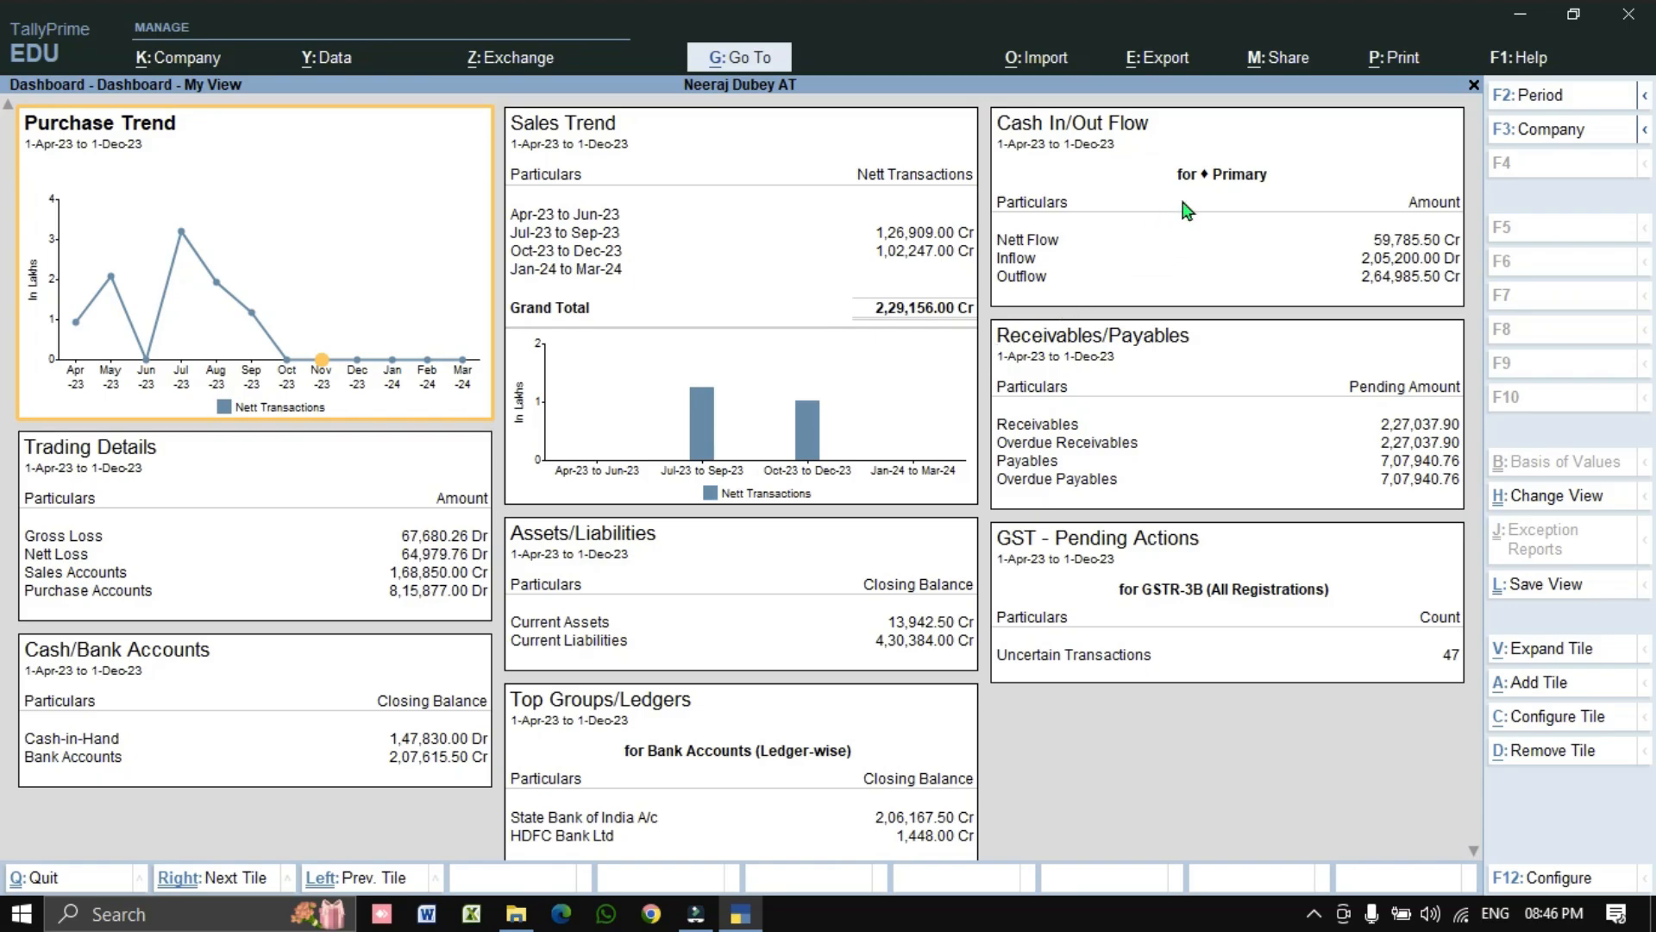
- Open the e-mail form for sharing all tiles and close it without sending
click(1291, 55)
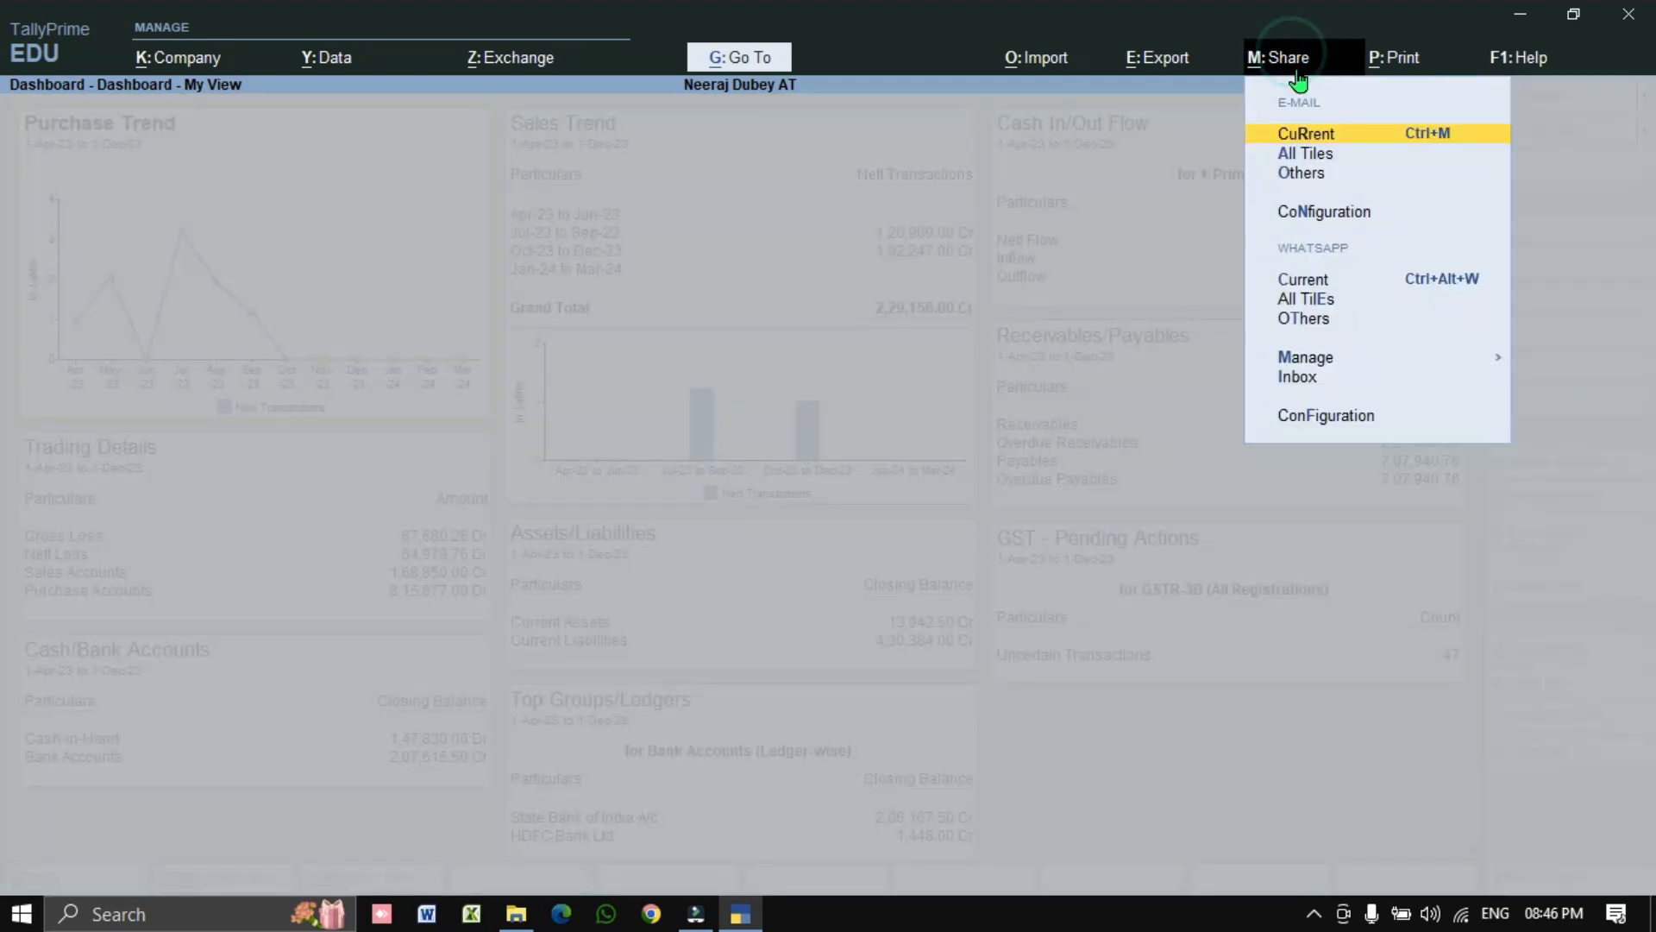
click(1312, 150)
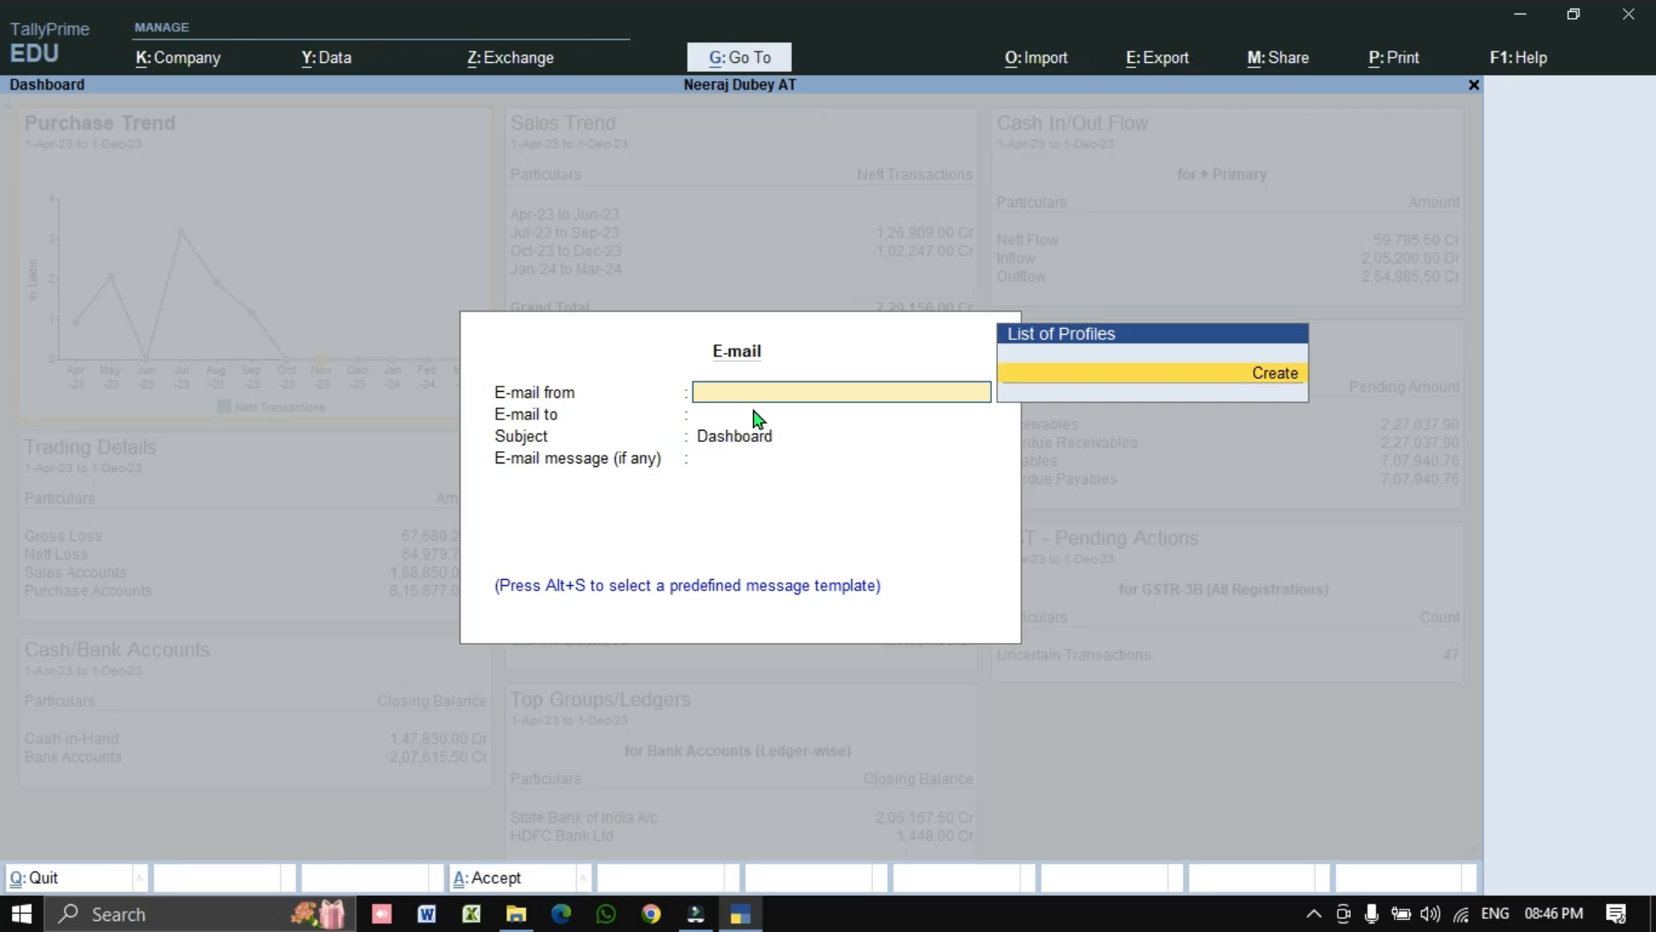
key(Escape)
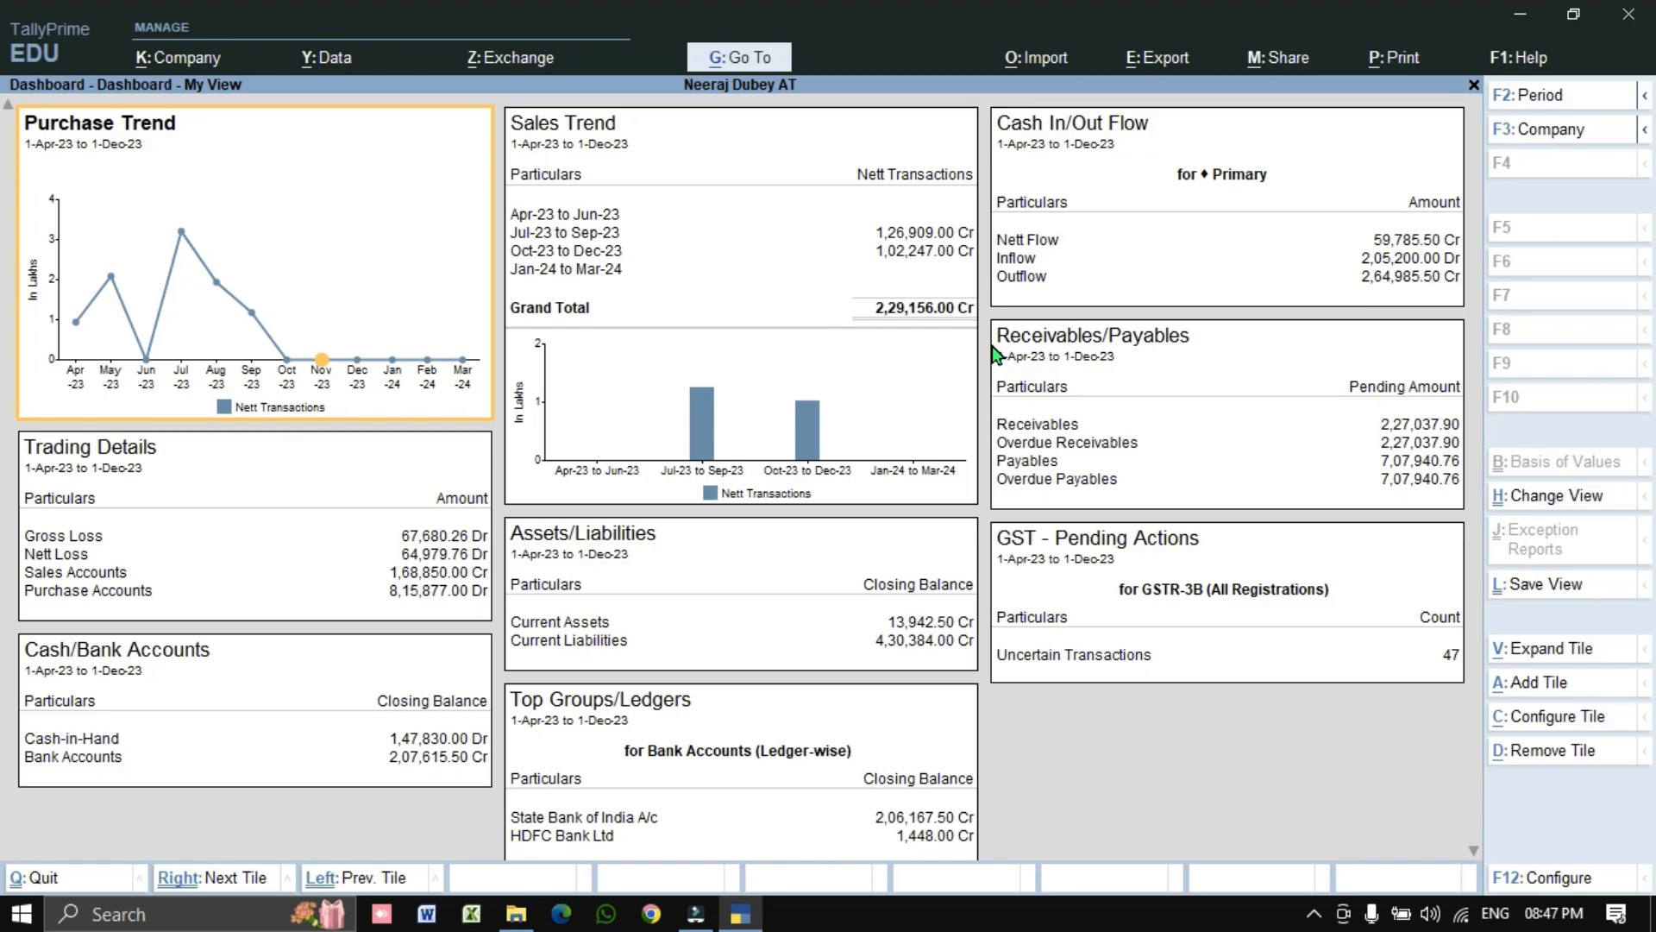
- Export all dashboard tiles to the local drive as a read-only PDF document
click(1166, 60)
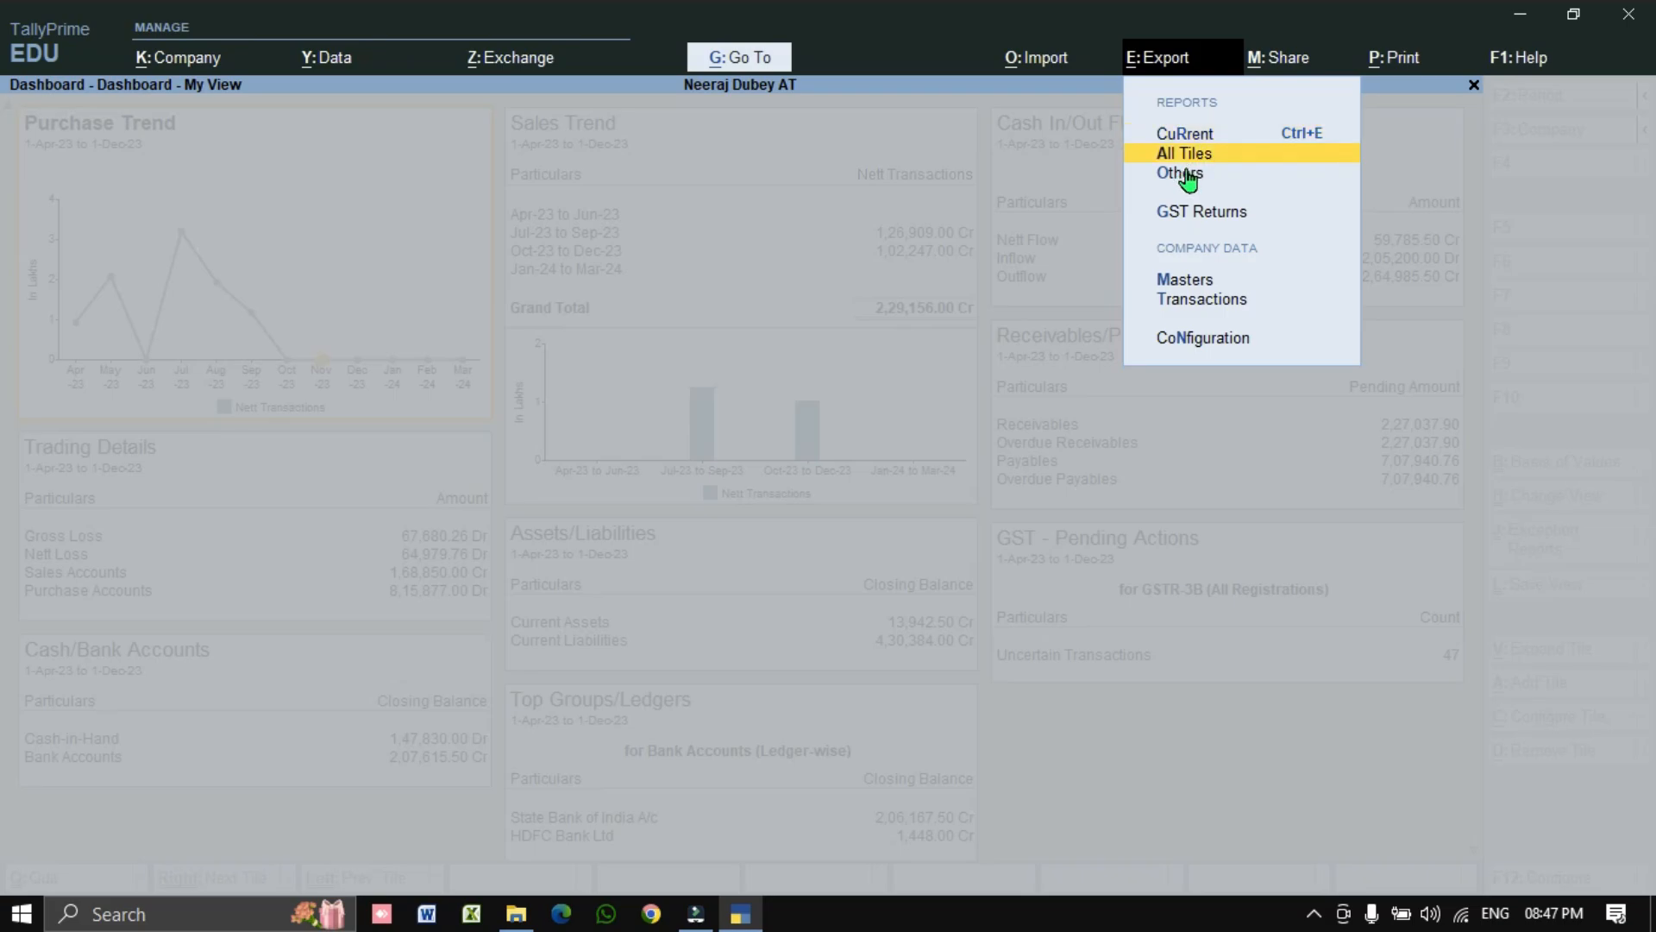
key(Return)
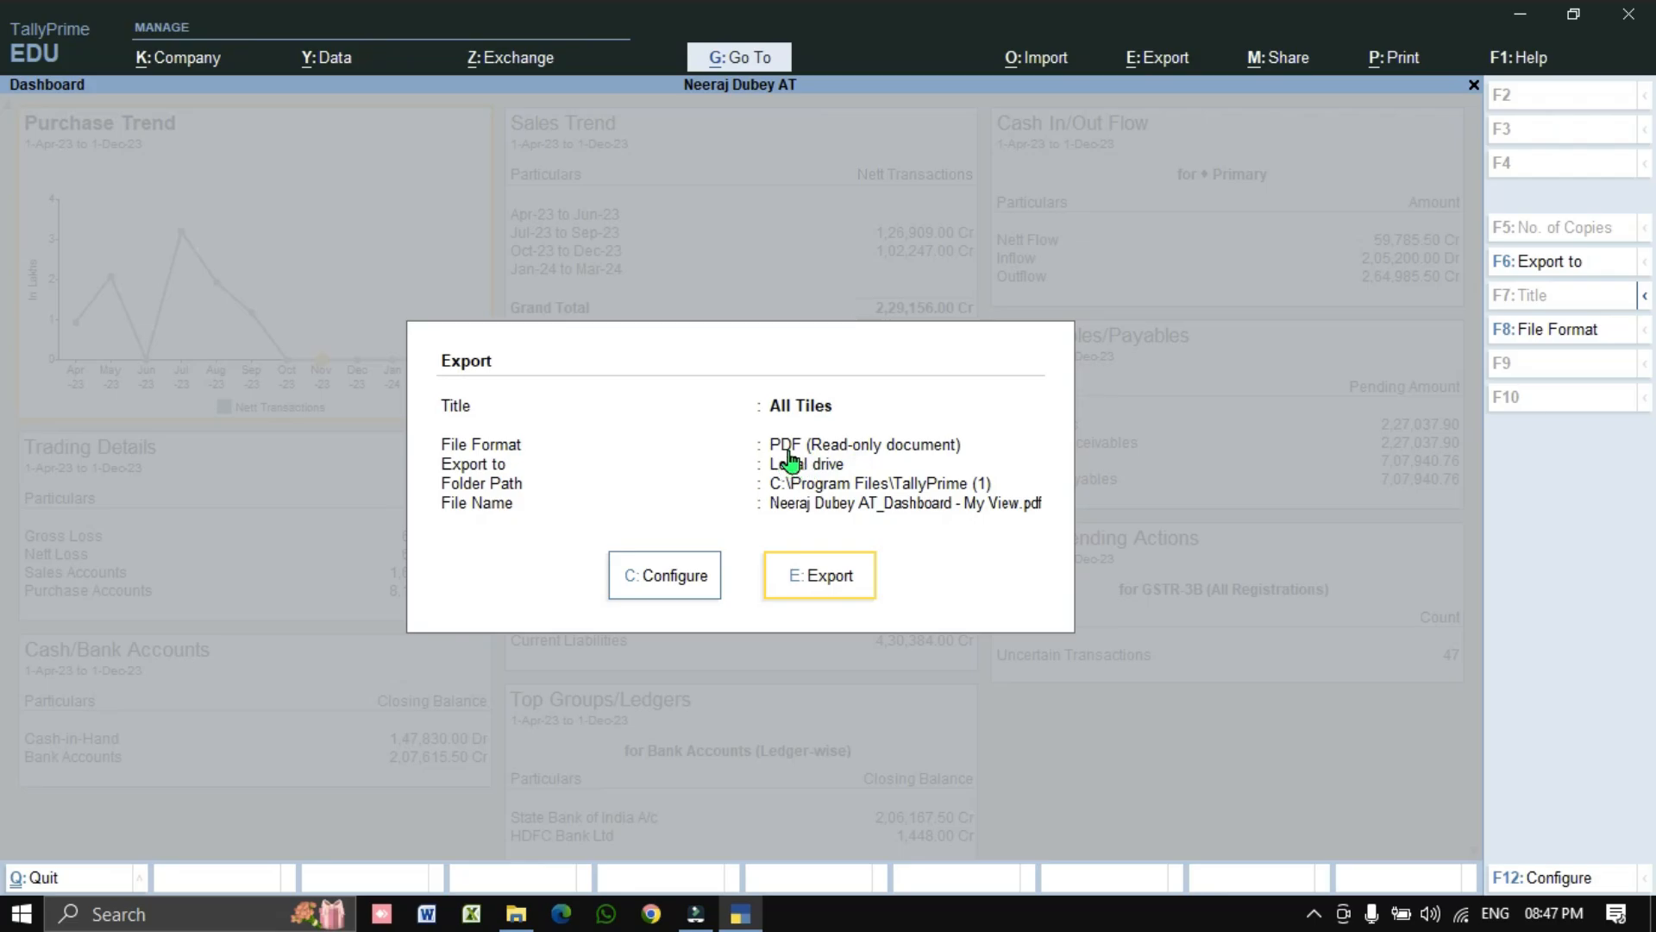
click(821, 594)
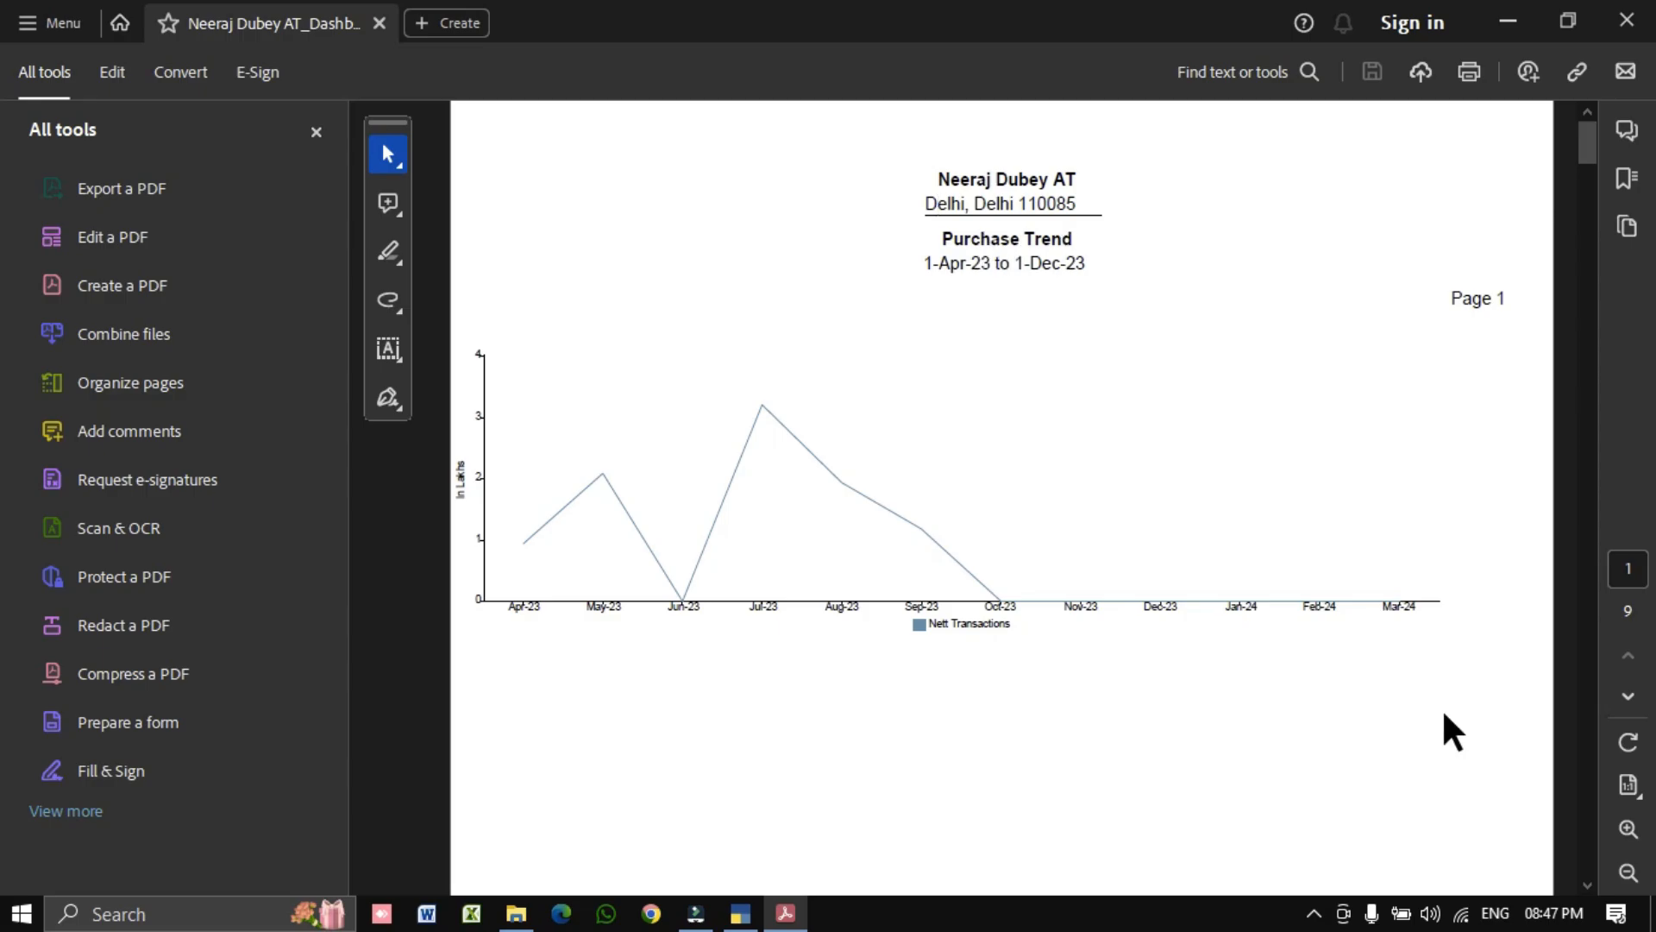
- Review the first four pages of the exported PDF, up to Trading Details, and close the PDF viewer
click(1628, 695)
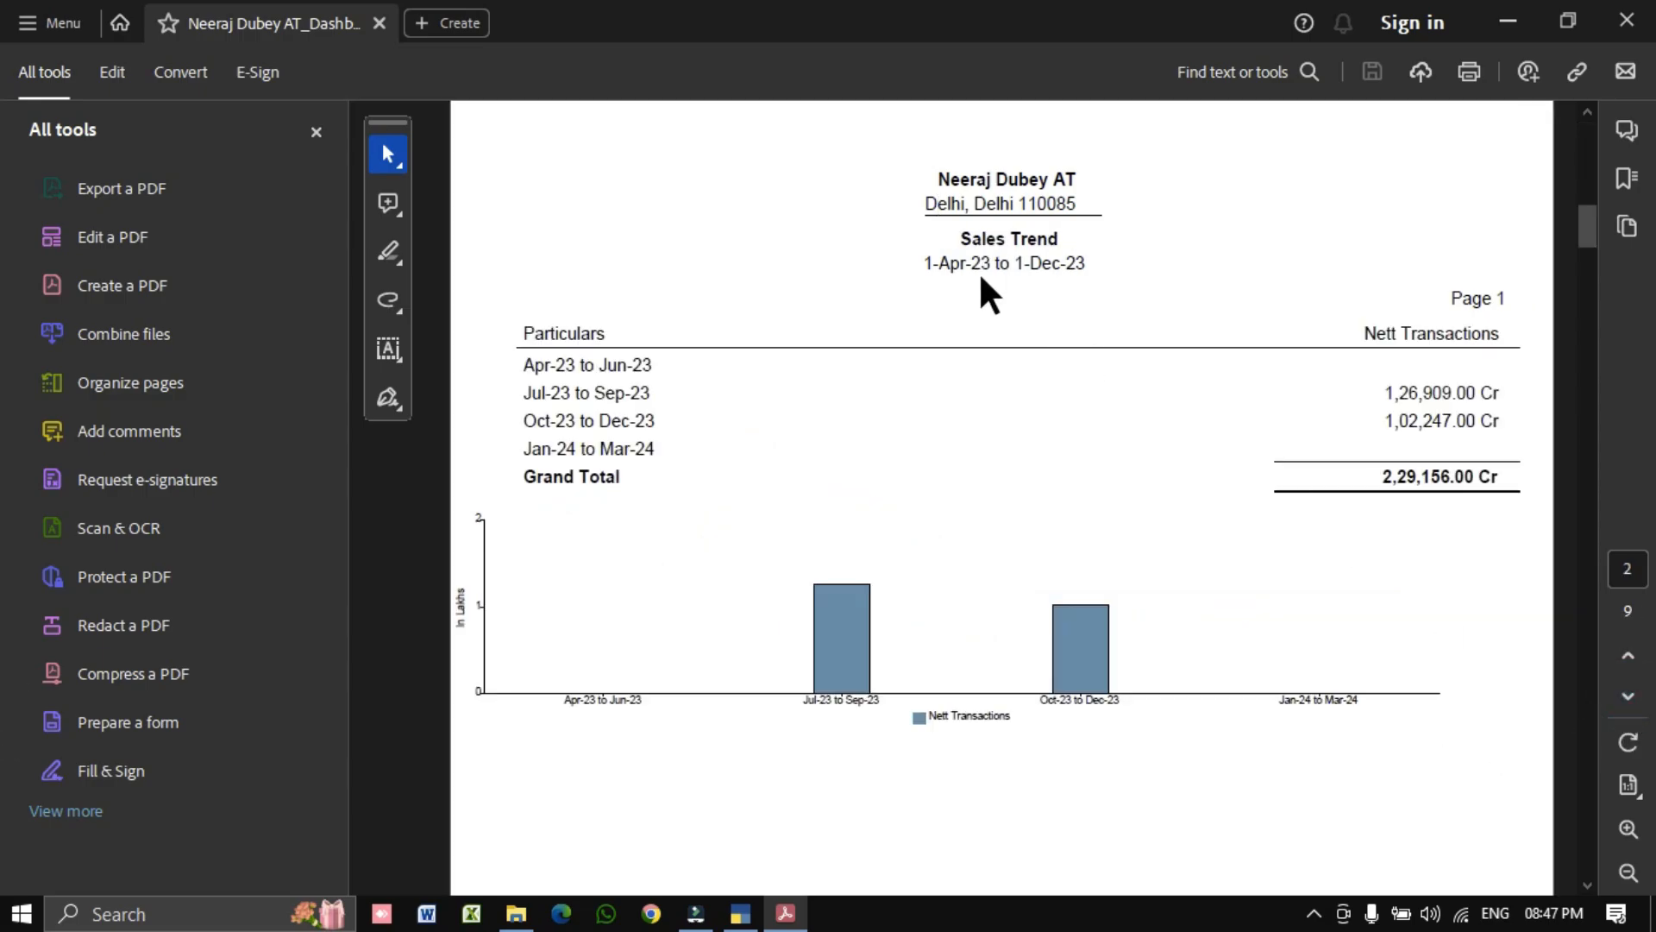
click(1628, 697)
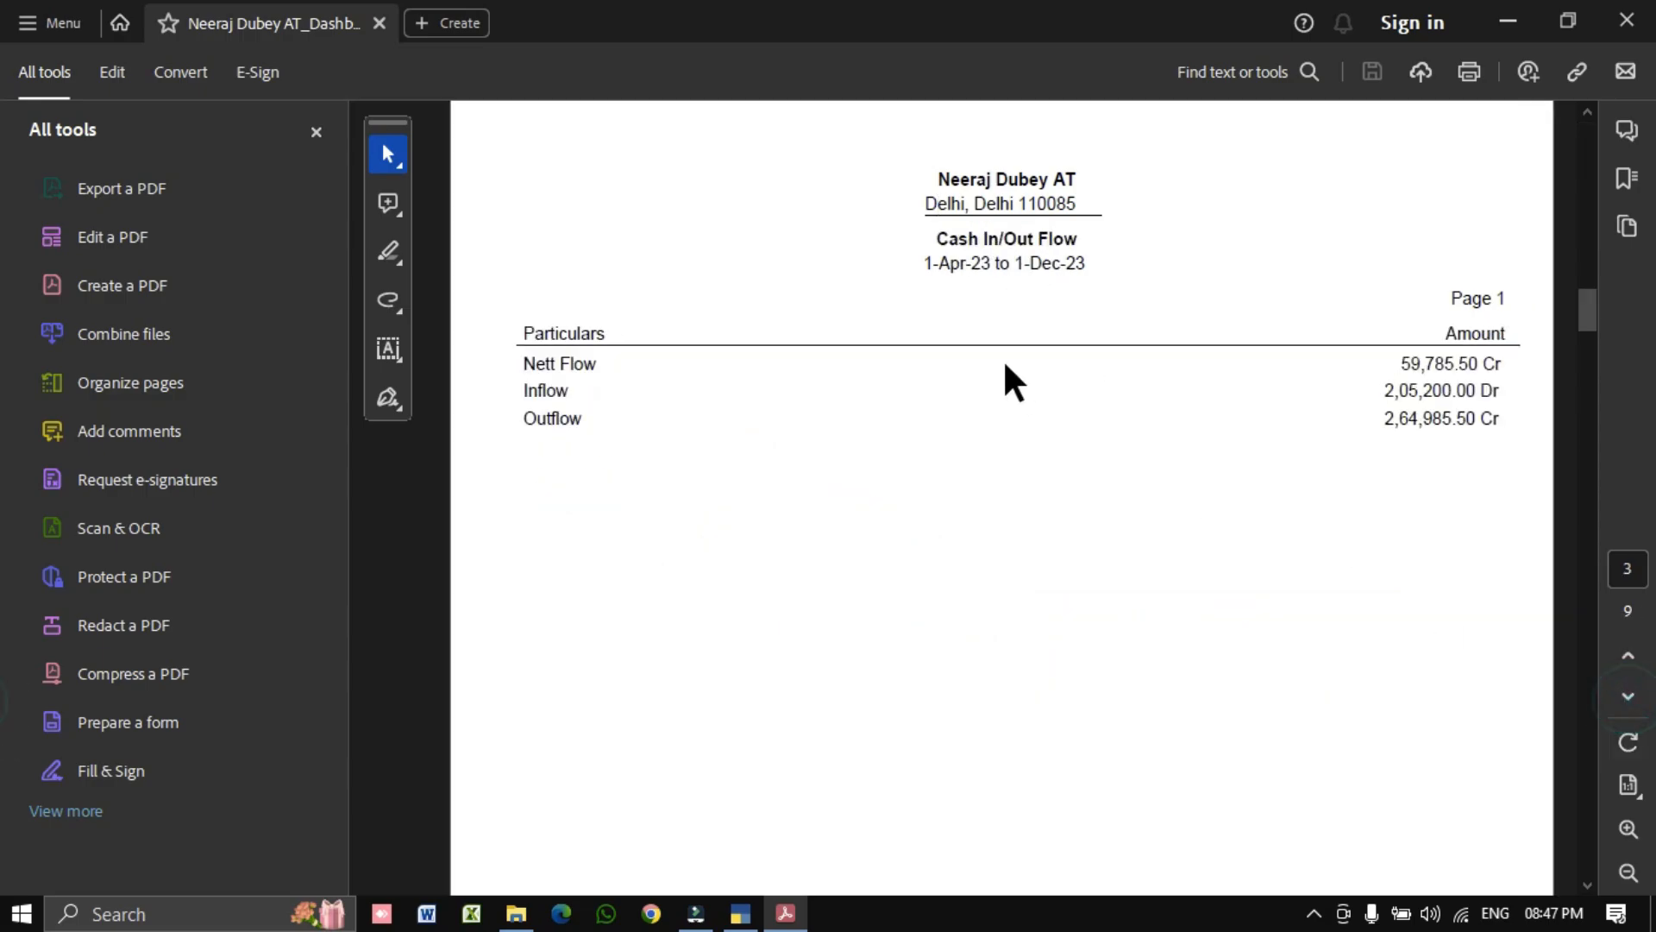
click(1628, 695)
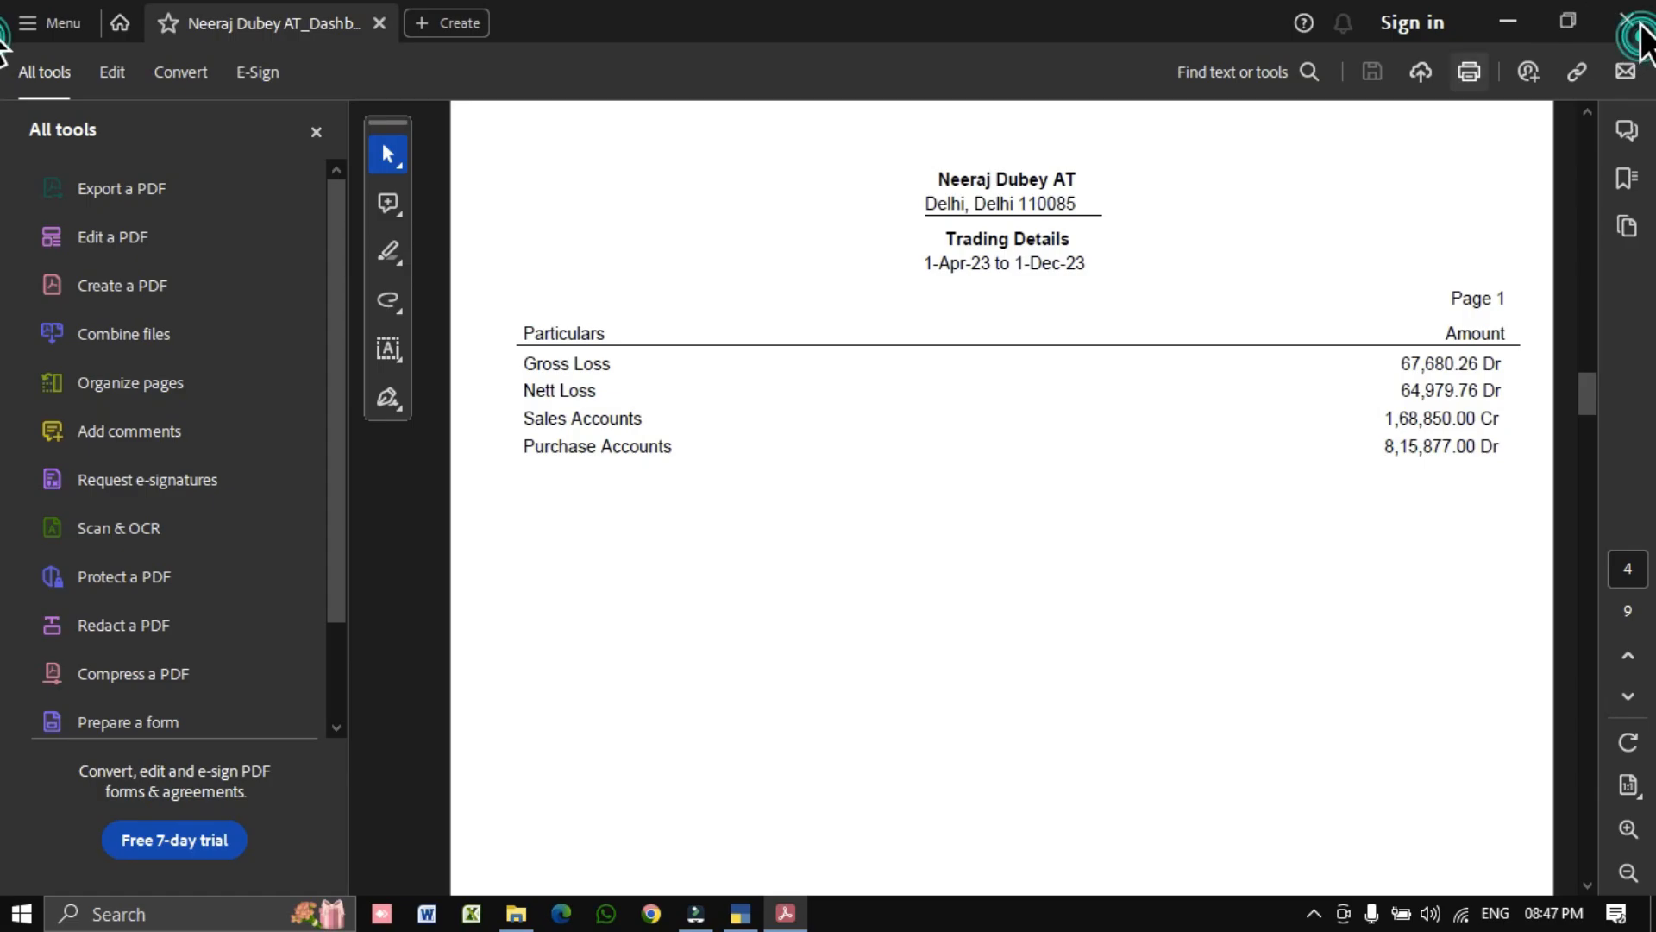
click(1637, 34)
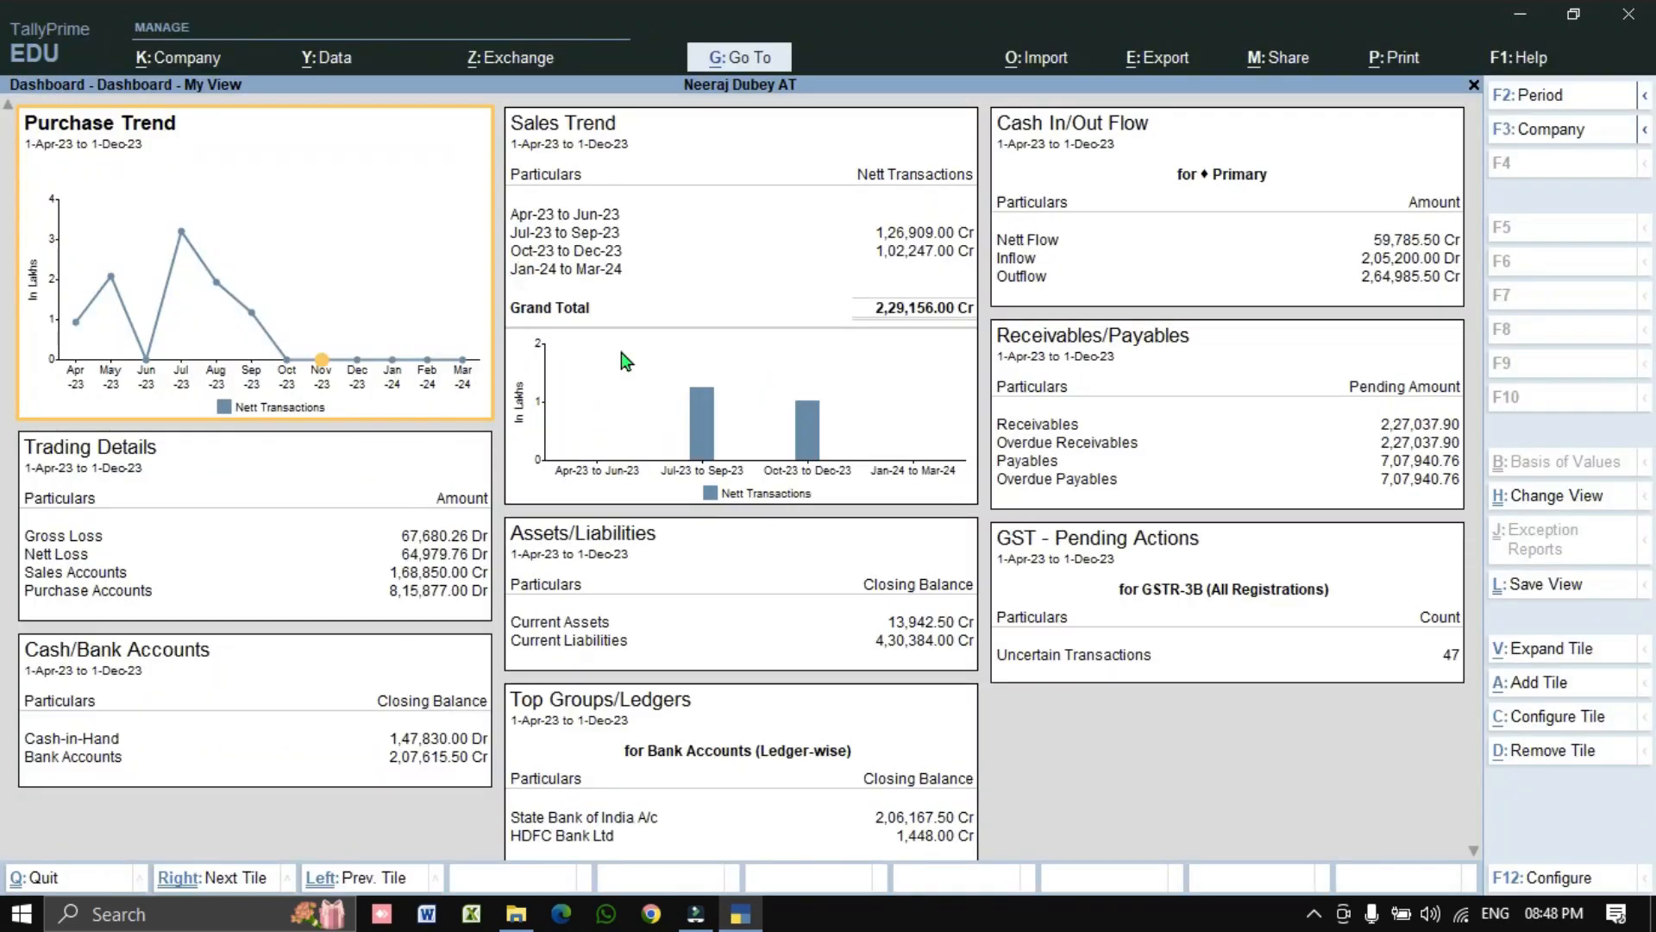